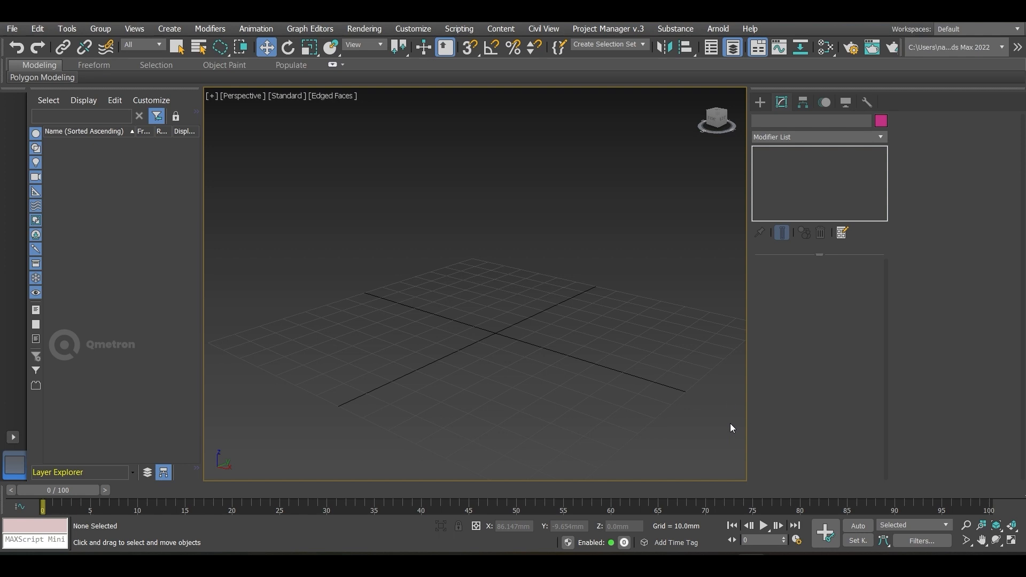
# Create a box about 50.6 mm long, 42.6 mm wide and 52.5 mm high at the grid centre.
pyautogui.click(760, 102)
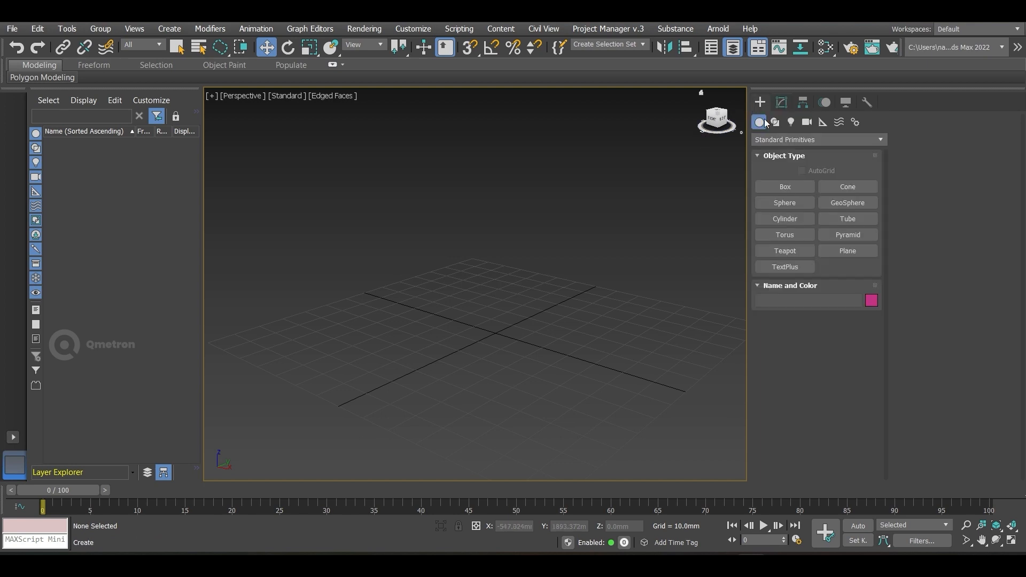
pyautogui.click(783, 187)
pyautogui.moveTo(490, 327); pyautogui.dragTo(522, 430)
pyautogui.click(514, 277)
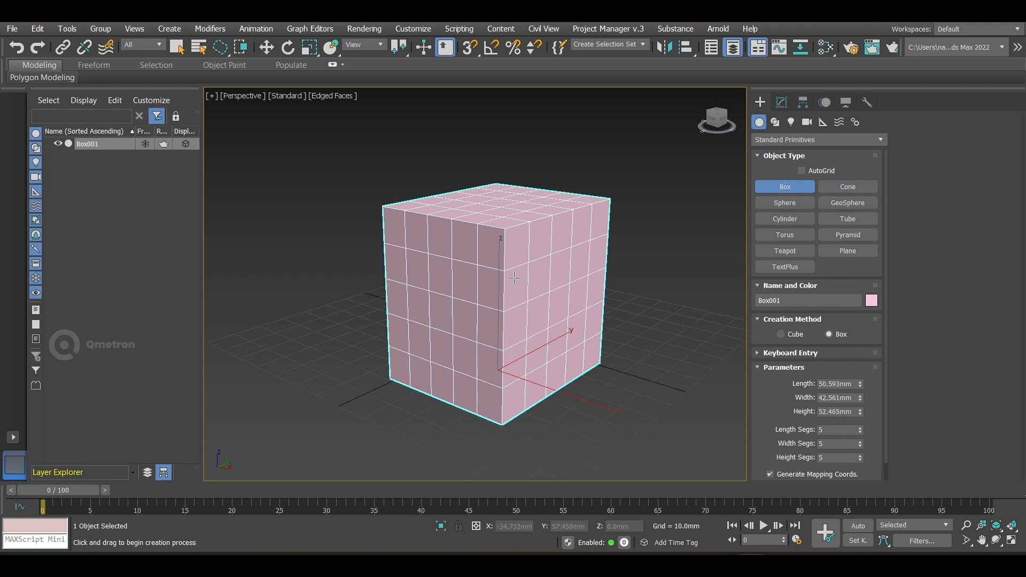
pyautogui.press('w')
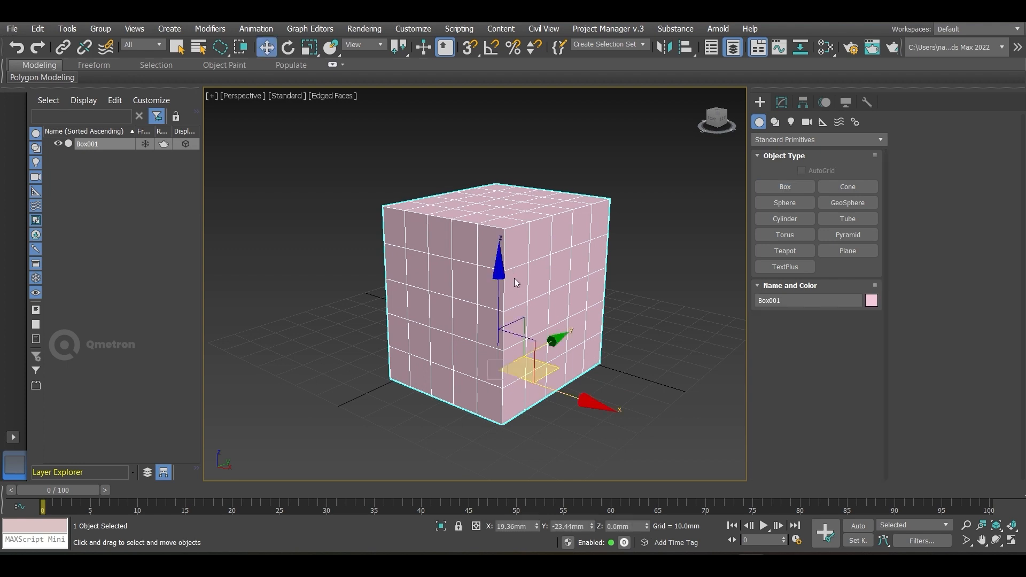
# Set the box's length, width and height segments to 10 each.
pyautogui.click(781, 103)
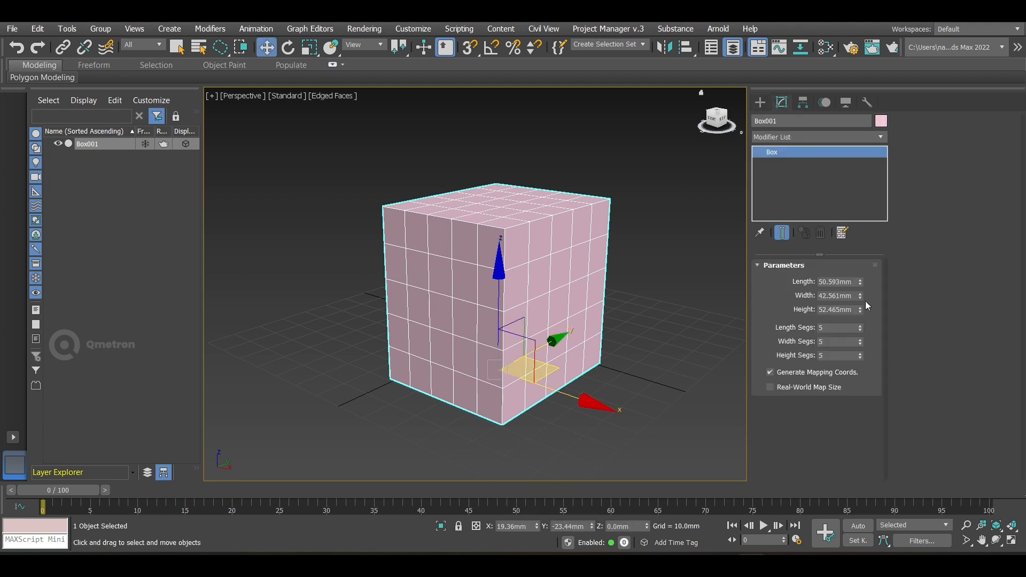
pyautogui.doubleClick(834, 282)
pyautogui.click(838, 328)
pyautogui.doubleClick(838, 328)
pyautogui.write('10')
pyautogui.click(830, 342)
pyautogui.write('10')
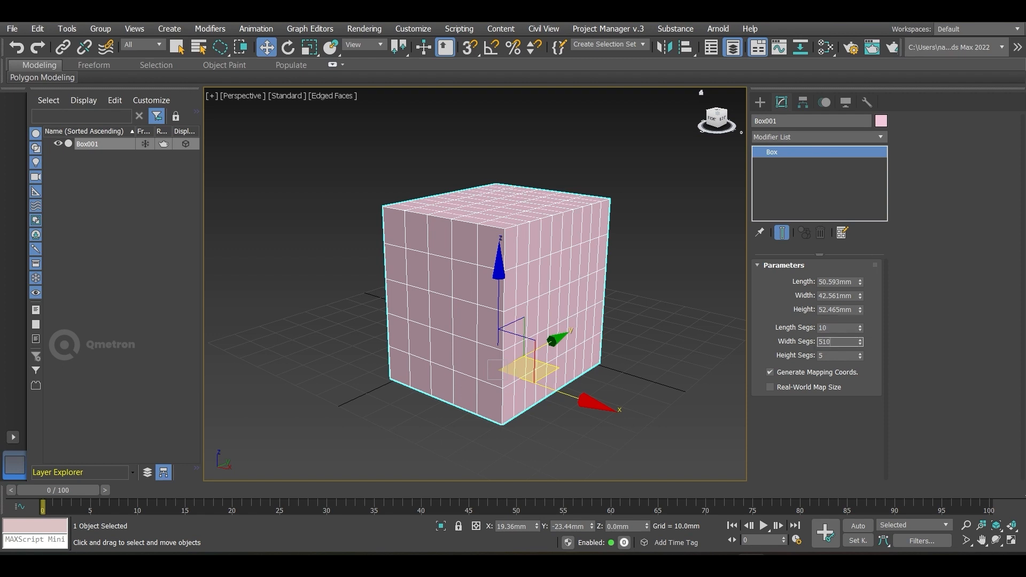
pyautogui.press('BackSpace')
pyautogui.press('BackSpace')
pyautogui.press('BackSpace')
pyautogui.write('10')
pyautogui.press('Tab')
pyautogui.write('10')
pyautogui.press('Return')
pyautogui.scroll(4, 558, 286)
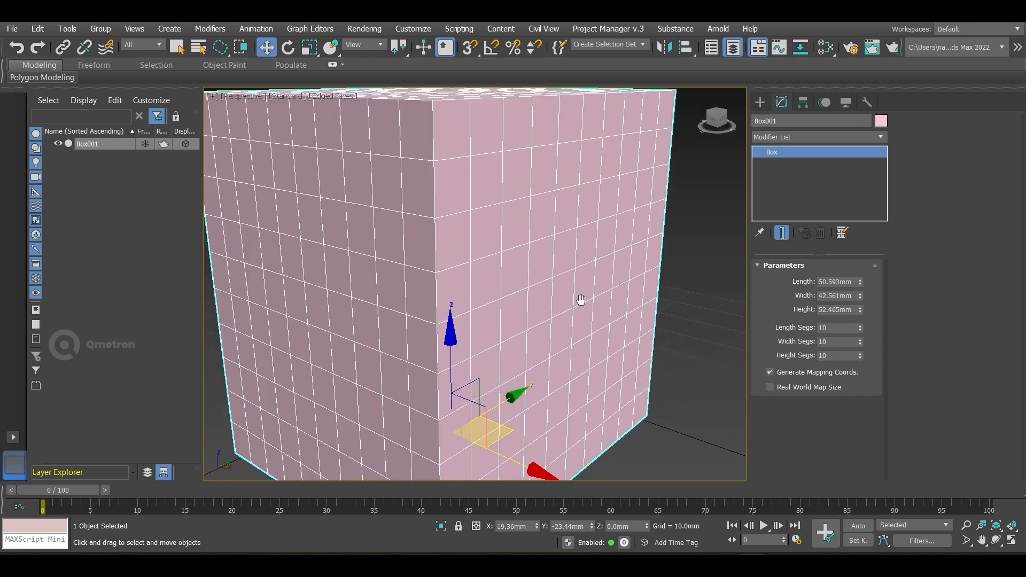
pyautogui.scroll(-2, 586, 267)
pyautogui.click(718, 174)
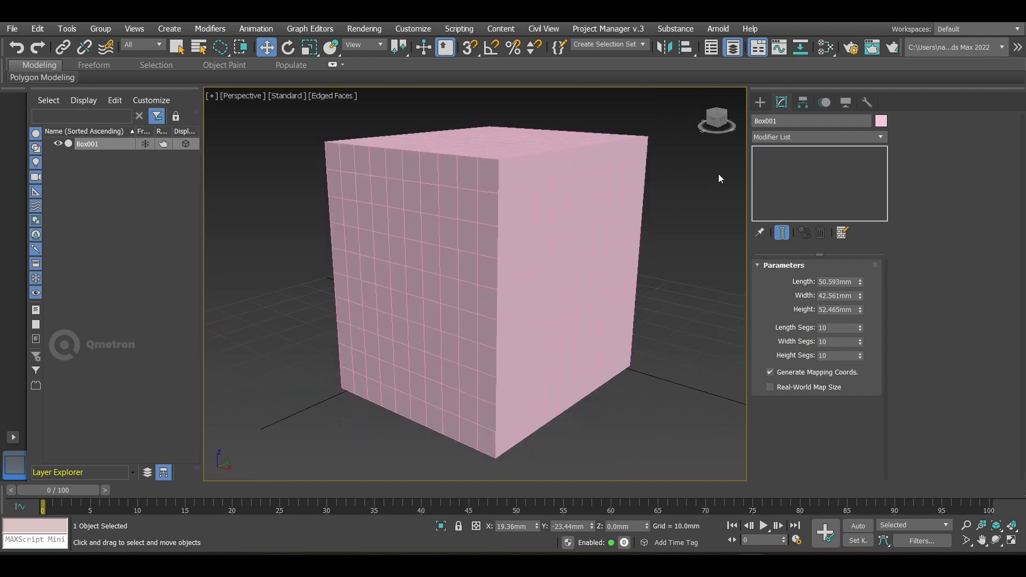
pyautogui.click(628, 178)
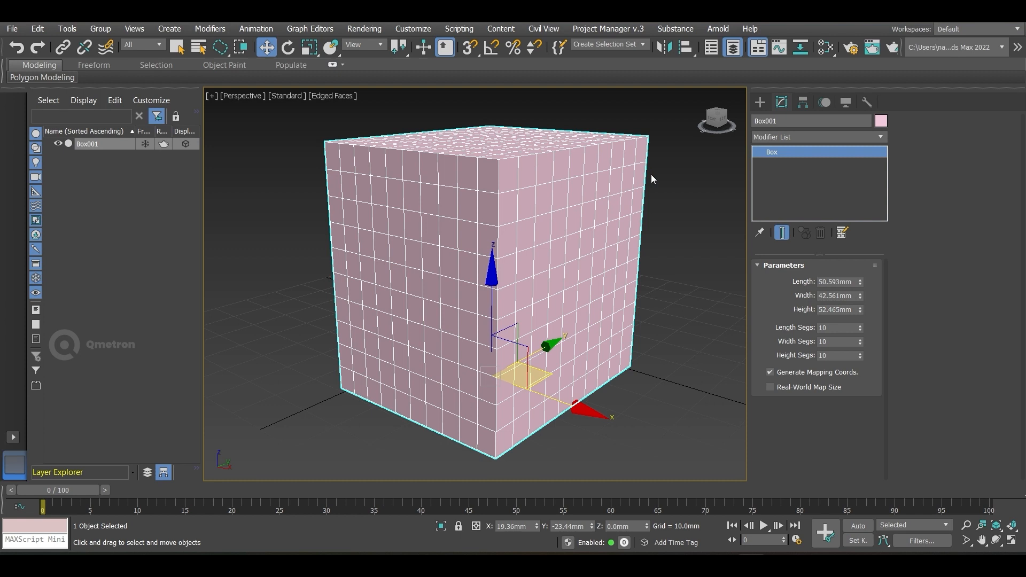
# Apply a Twist modifier to the box.
pyautogui.click(778, 138)
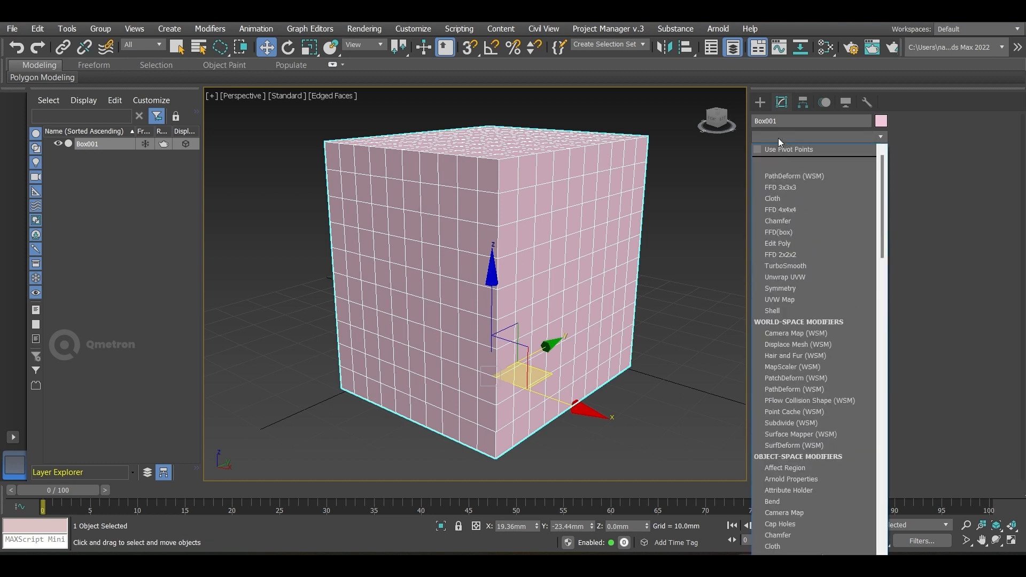
pyautogui.write('twist')
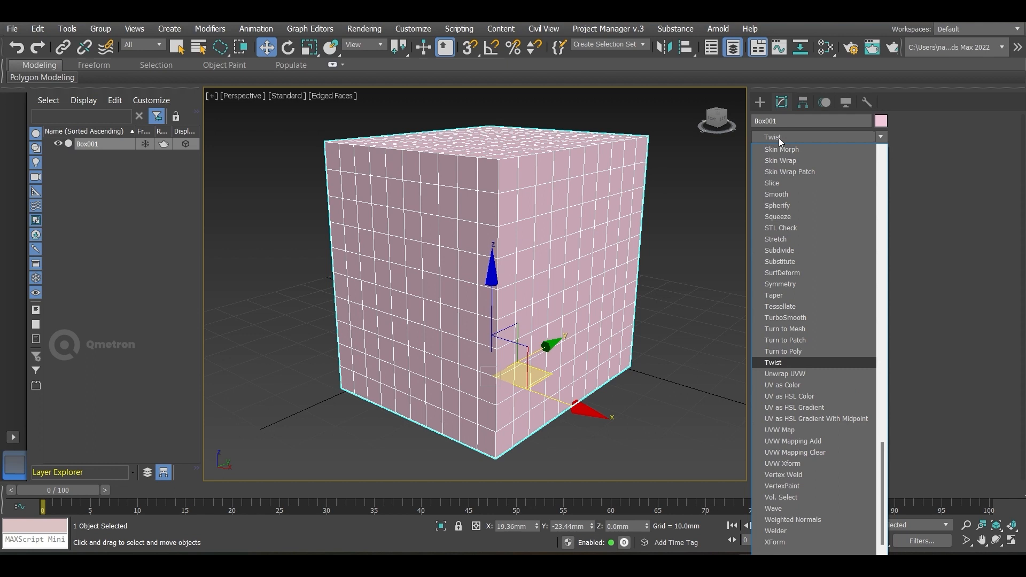
pyautogui.click(786, 137)
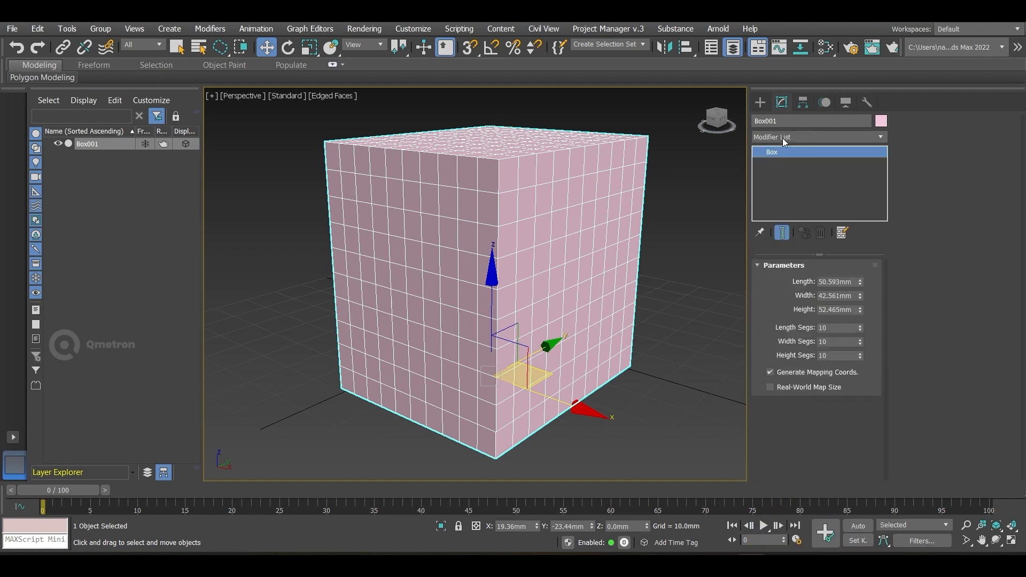
pyautogui.click(782, 138)
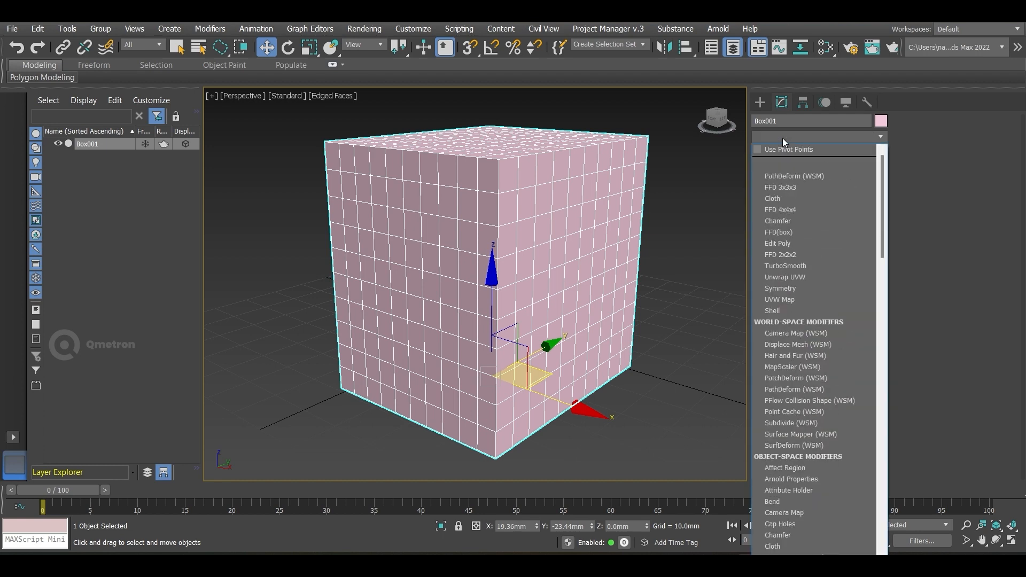
pyautogui.write('tw')
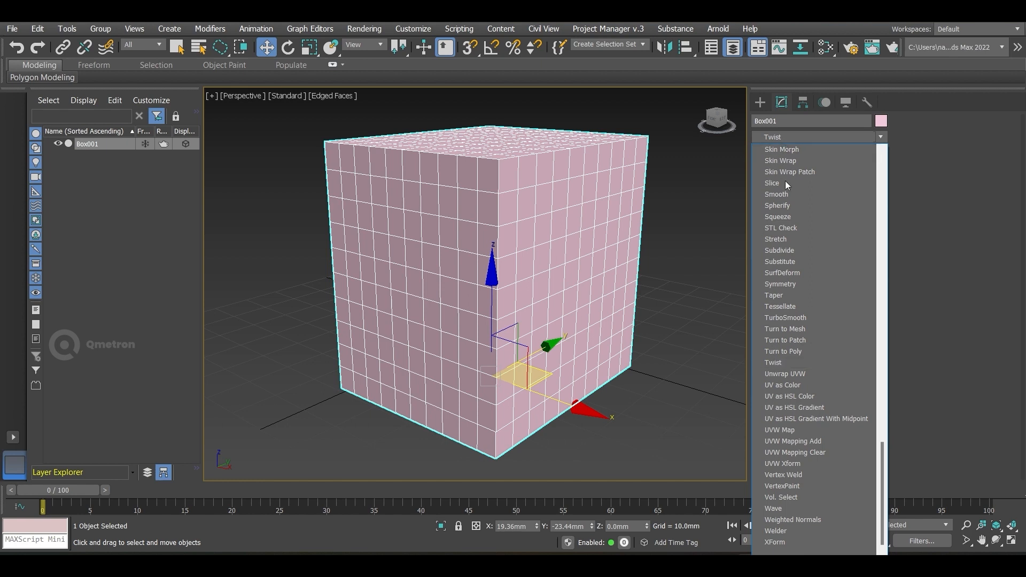
pyautogui.click(790, 361)
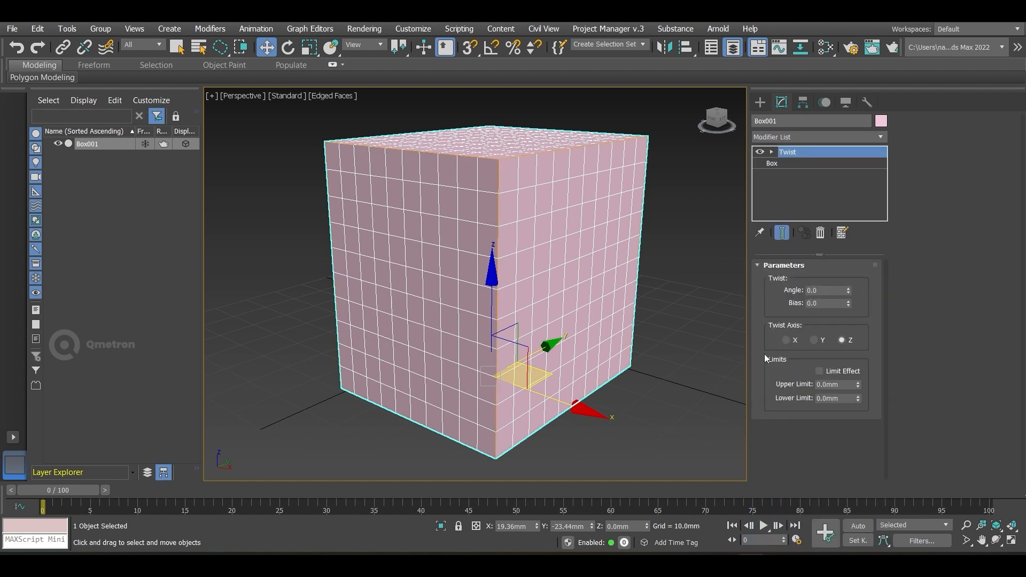
# Hide the edged faces and switch the box's Twist modifier off and back on to compare.
pyautogui.press('F4')
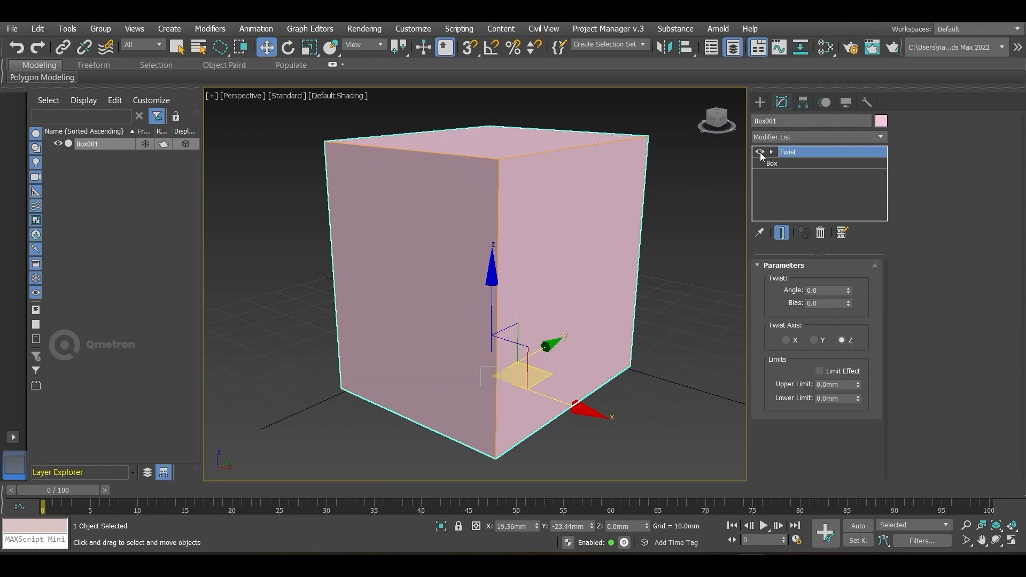
pyautogui.press('1')
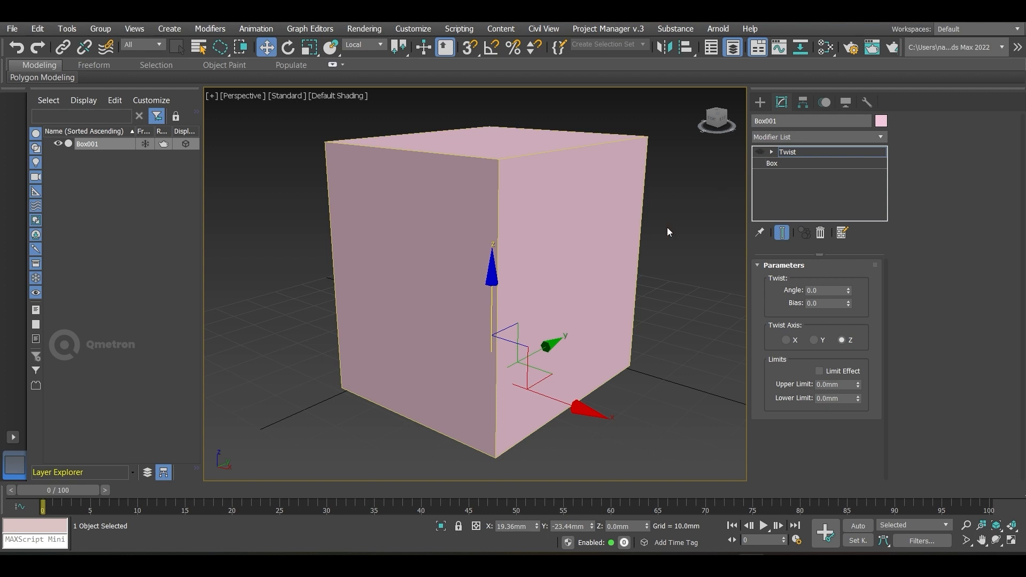
pyautogui.click(761, 153)
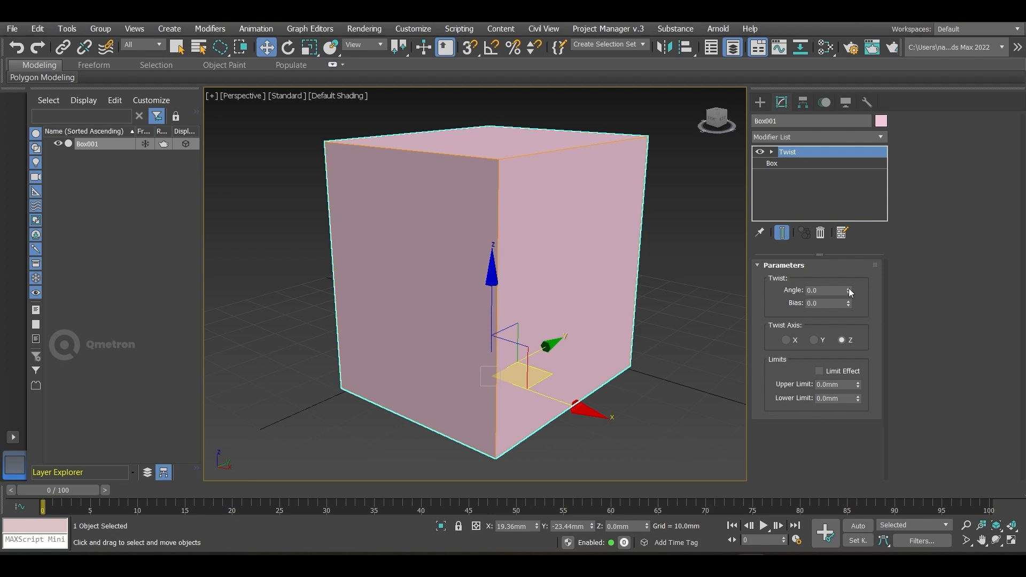
# Set the box's twist angle to 172.5 and check the twisted shape with and without edged faces.
pyautogui.moveTo(849, 287); pyautogui.dragTo(862, 109)
pyautogui.moveTo(599, 199)
pyautogui.keyDown('alt'); pyautogui.mouseDown(button='middle')
pyautogui.moveTo(630, 254)
pyautogui.moveTo(692, 208)
pyautogui.moveTo(670, 171)
pyautogui.moveTo(658, 245)
pyautogui.mouseUp(button='middle'); pyautogui.keyUp('alt')
pyautogui.press('F4')
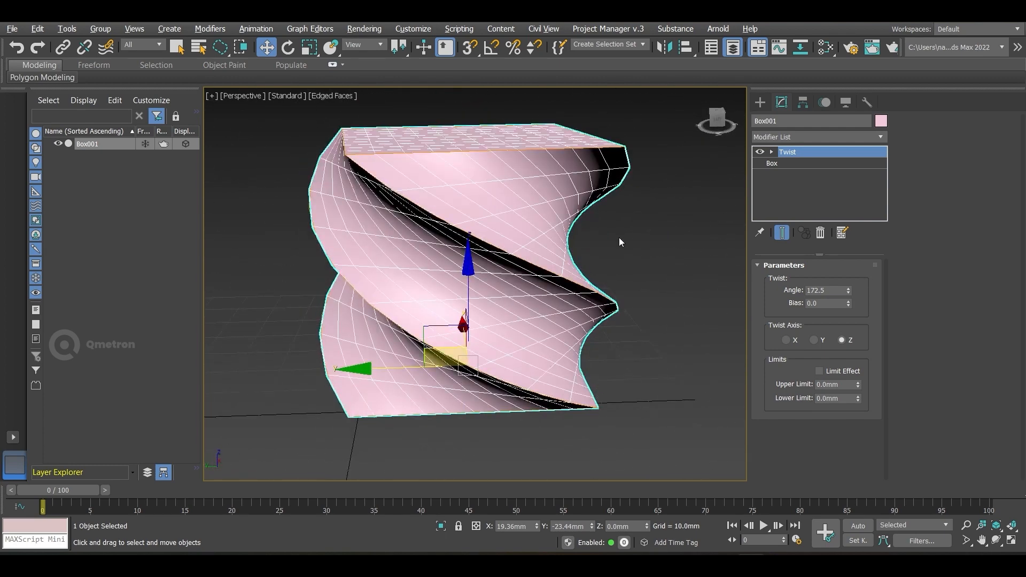
pyautogui.press('F4')
pyautogui.moveTo(618, 235)
pyautogui.keyDown('alt'); pyautogui.mouseDown(button='middle')
pyautogui.moveTo(595, 246)
pyautogui.moveTo(598, 235)
pyautogui.mouseUp(button='middle'); pyautogui.keyUp('alt')
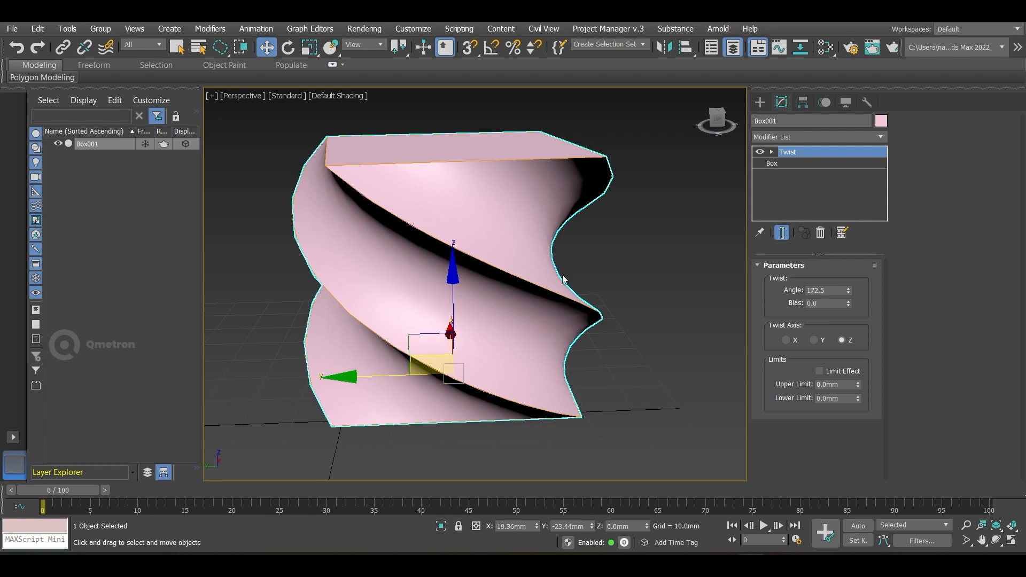
pyautogui.scroll(-3, 437, 300)
pyautogui.moveTo(449, 293); pyautogui.dragTo(568, 240, button='middle')
pyautogui.click(761, 102)
pyautogui.click(792, 202)
pyautogui.moveTo(327, 344); pyautogui.dragTo(351, 367)
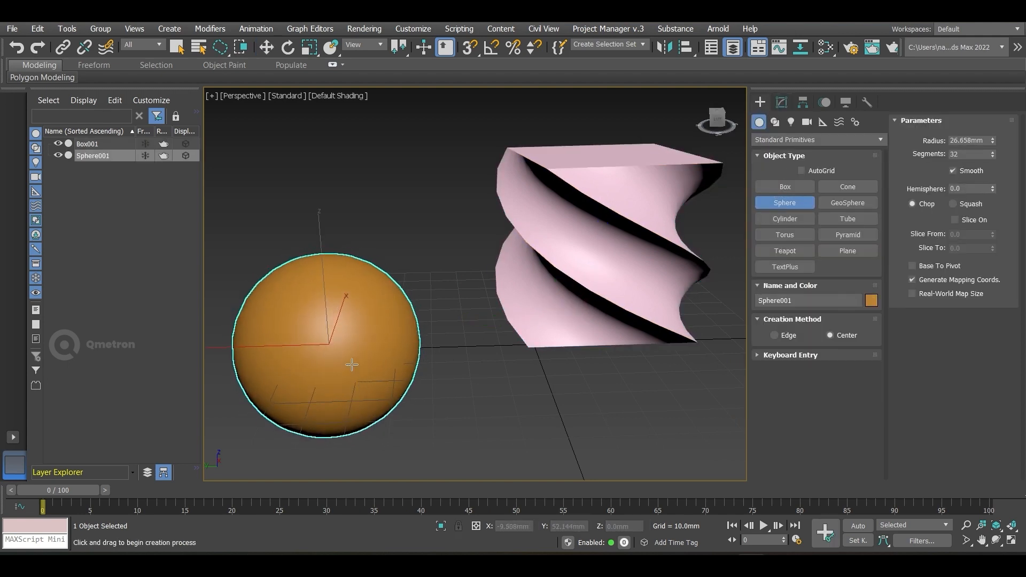
pyautogui.press('Delete')
# Create a cylinder about 22 mm in radius and 62.6 mm high beside the twisted box, and show edged faces.
pyautogui.click(785, 219)
pyautogui.moveTo(347, 342); pyautogui.dragTo(380, 374)
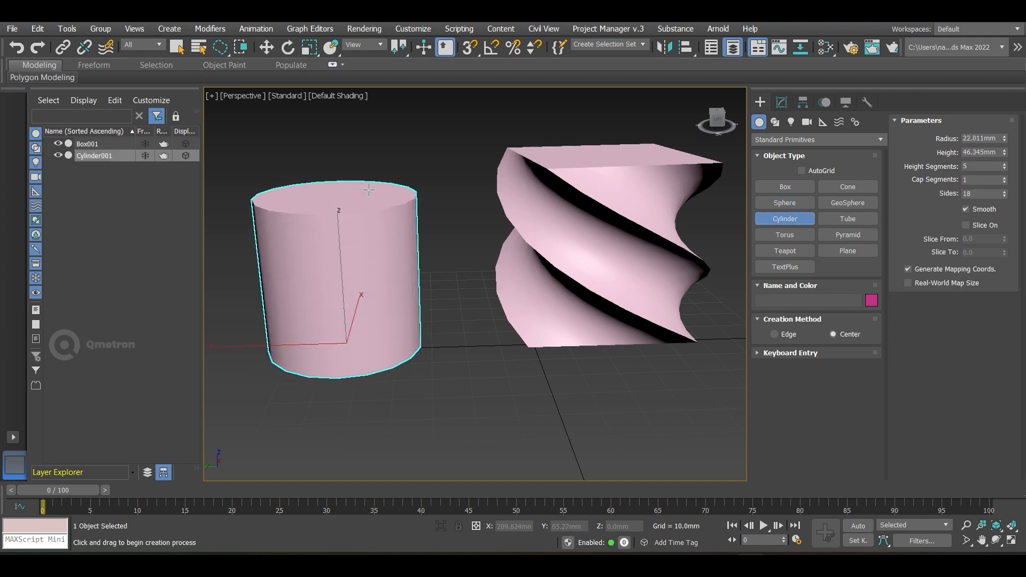
pyautogui.click(371, 140)
pyautogui.press('F4')
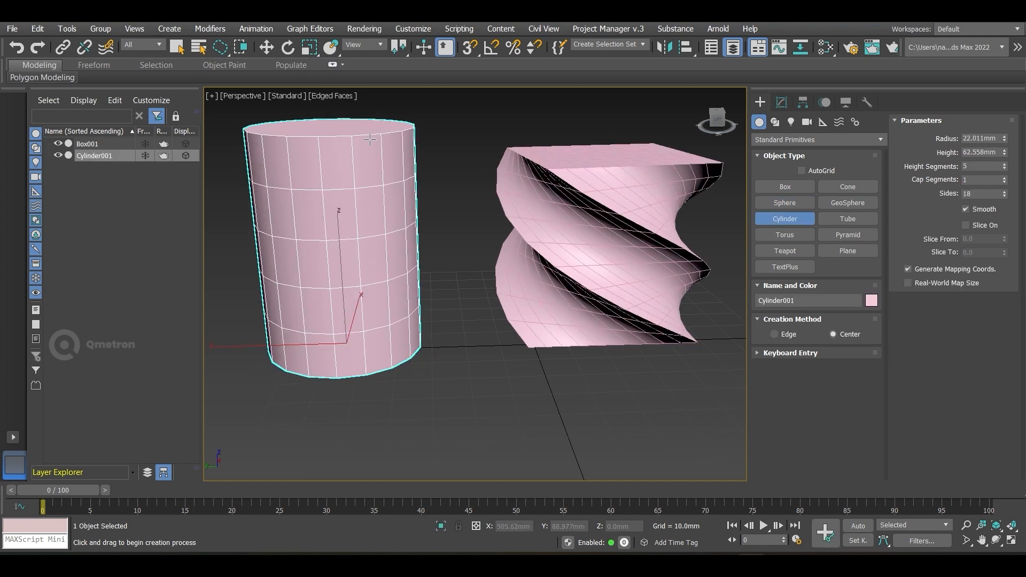
# Apply a Twist modifier to the cylinder.
pyautogui.click(781, 102)
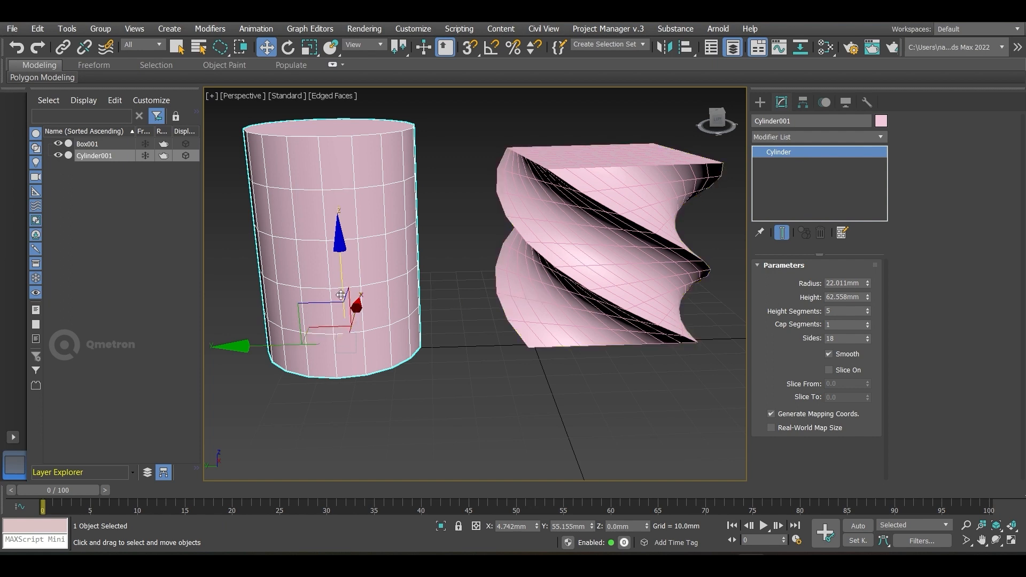
pyautogui.click(826, 138)
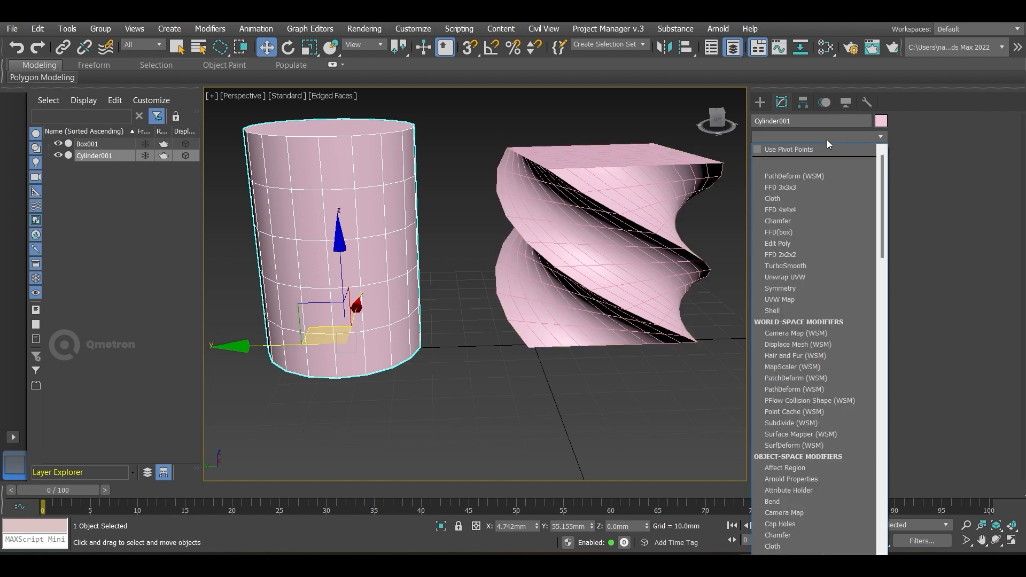
pyautogui.write('te')
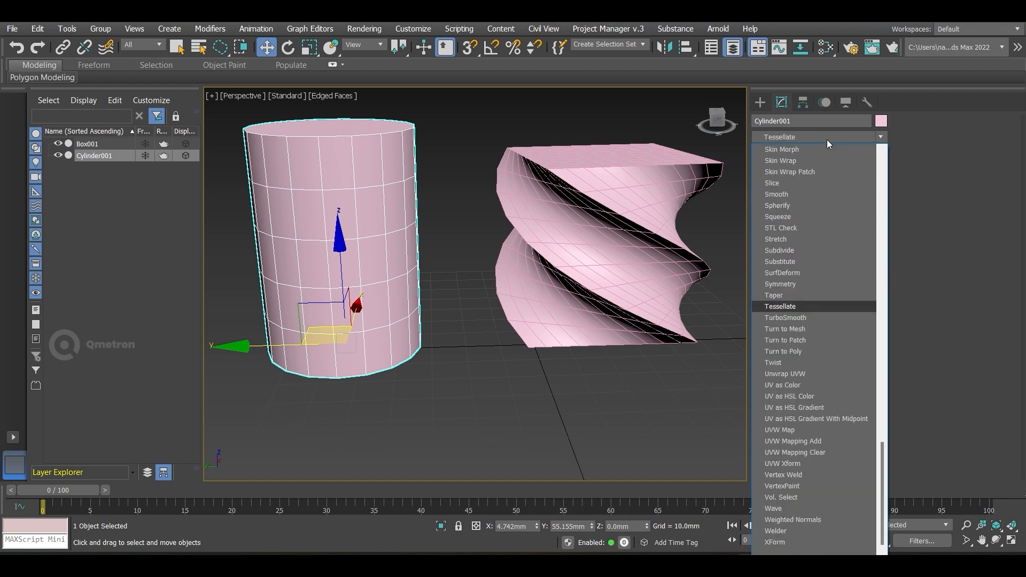
pyautogui.click(768, 363)
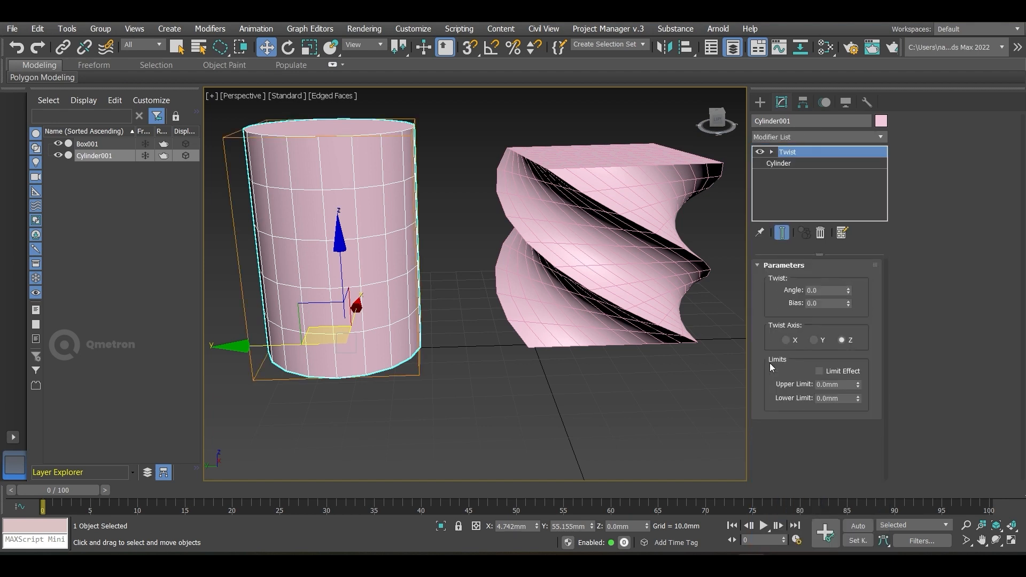
# Try a twist angle of 867.5 on the cylinder, inspect the deformed surface up close, and reset the angle to 0.
pyautogui.moveTo(849, 291)
pyautogui.mouseDown()
pyautogui.moveTo(837, 137)
pyautogui.moveTo(914, 140)
pyautogui.moveTo(929, 351)
pyautogui.moveTo(951, 438)
pyautogui.mouseUp()
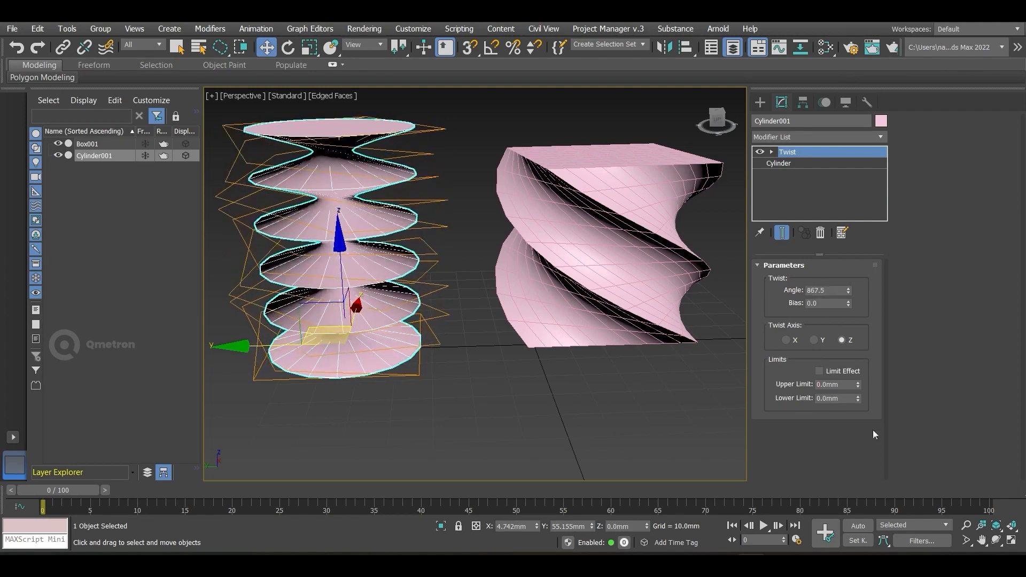
pyautogui.keyDown('alt'); pyautogui.moveTo(356, 350); pyautogui.dragTo(412, 246, button='middle'); pyautogui.keyUp('alt')
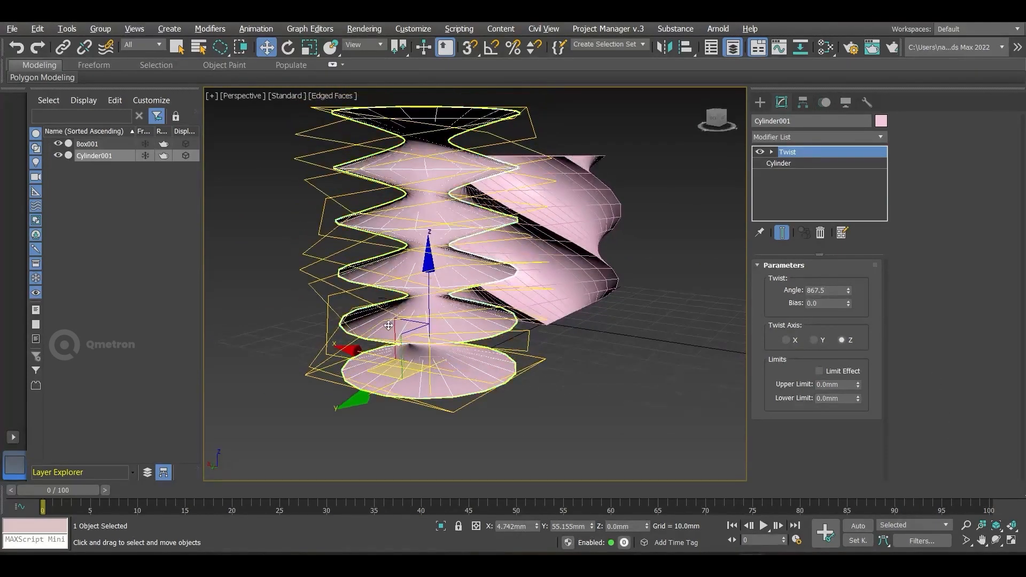
pyautogui.scroll(8, 435, 195)
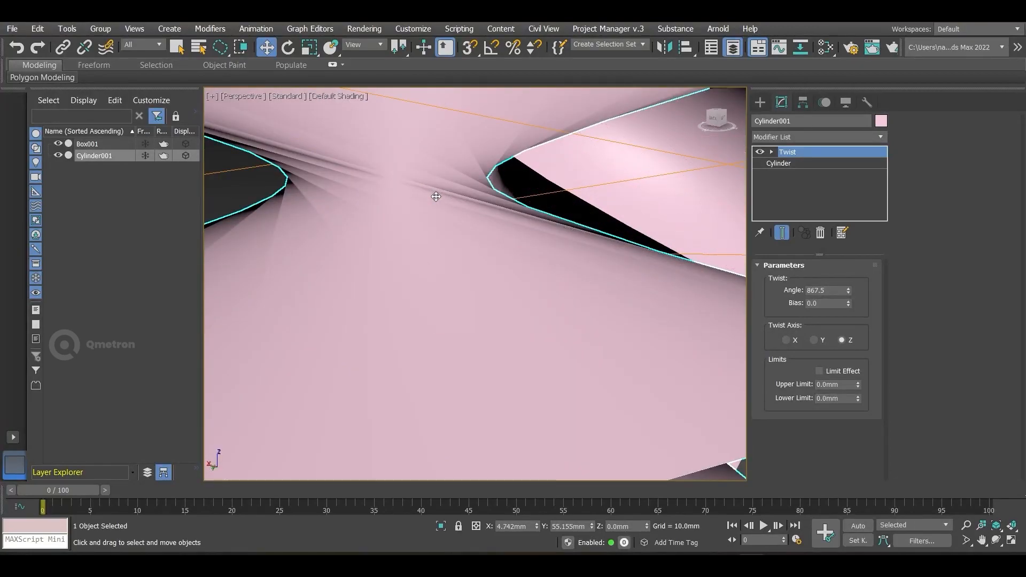
pyautogui.scroll(-10, 436, 196)
pyautogui.scroll(3, 430, 285)
pyautogui.keyDown('alt'); pyautogui.moveTo(430, 285); pyautogui.dragTo(479, 131, button='middle'); pyautogui.keyUp('alt')
pyautogui.scroll(4, 479, 131)
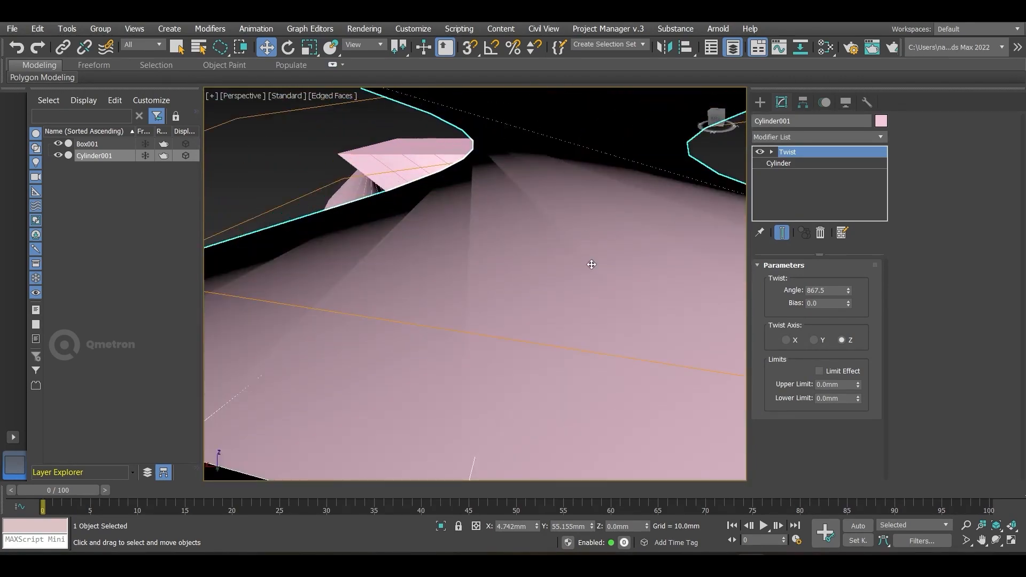
pyautogui.rightClick(849, 290)
# Set the cylinder's twist angle to 64 and view the twist about the Y axis.
pyautogui.scroll(-8, 476, 245)
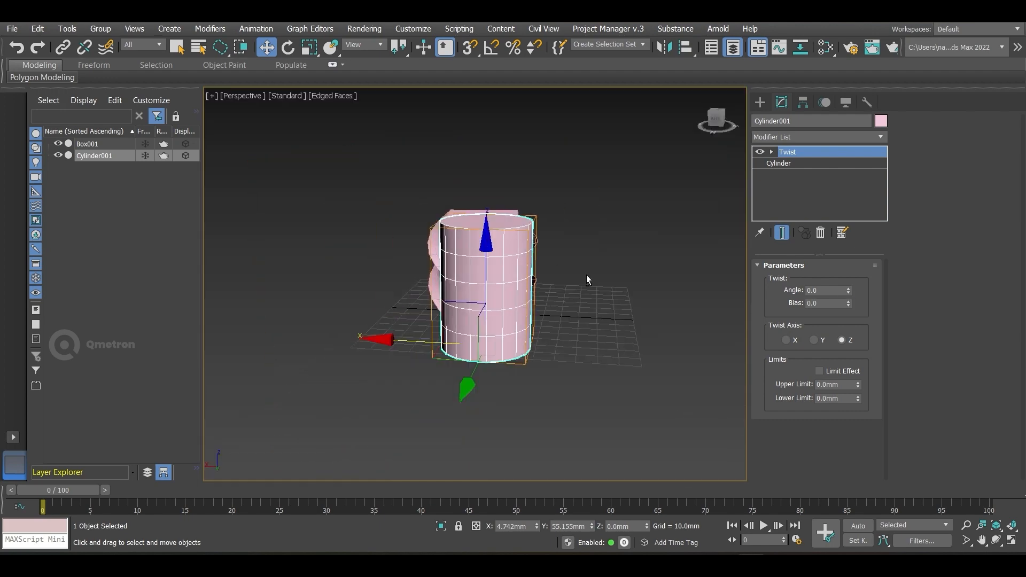
pyautogui.keyDown('alt'); pyautogui.moveTo(556, 266); pyautogui.dragTo(538, 284, button='middle'); pyautogui.keyUp('alt')
pyautogui.scroll(5, 538, 285)
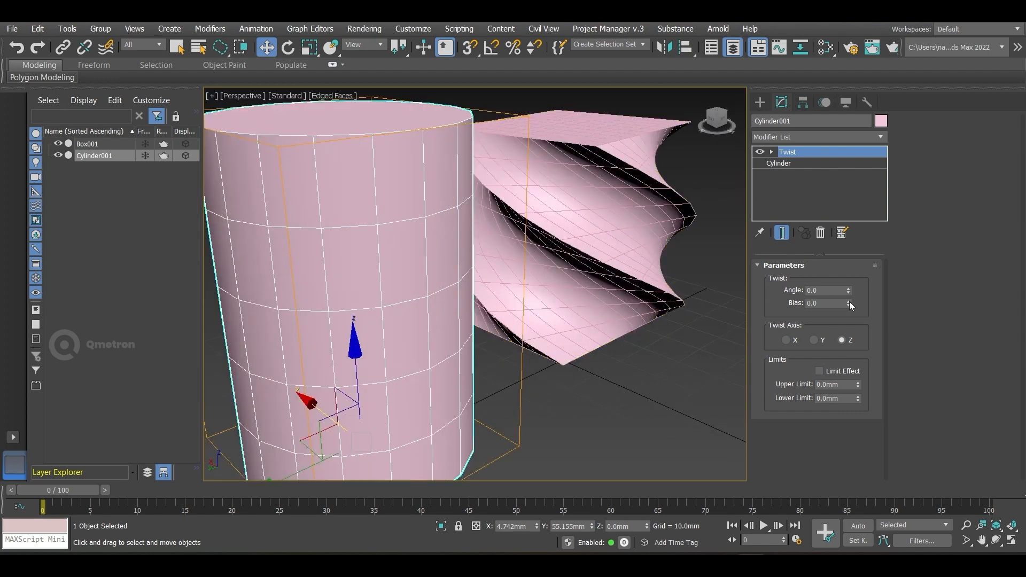
pyautogui.moveTo(847, 290); pyautogui.dragTo(847, 256)
pyautogui.scroll(-5, 377, 310)
pyautogui.keyDown('alt'); pyautogui.moveTo(376, 310); pyautogui.dragTo(305, 305, button='middle'); pyautogui.keyUp('alt')
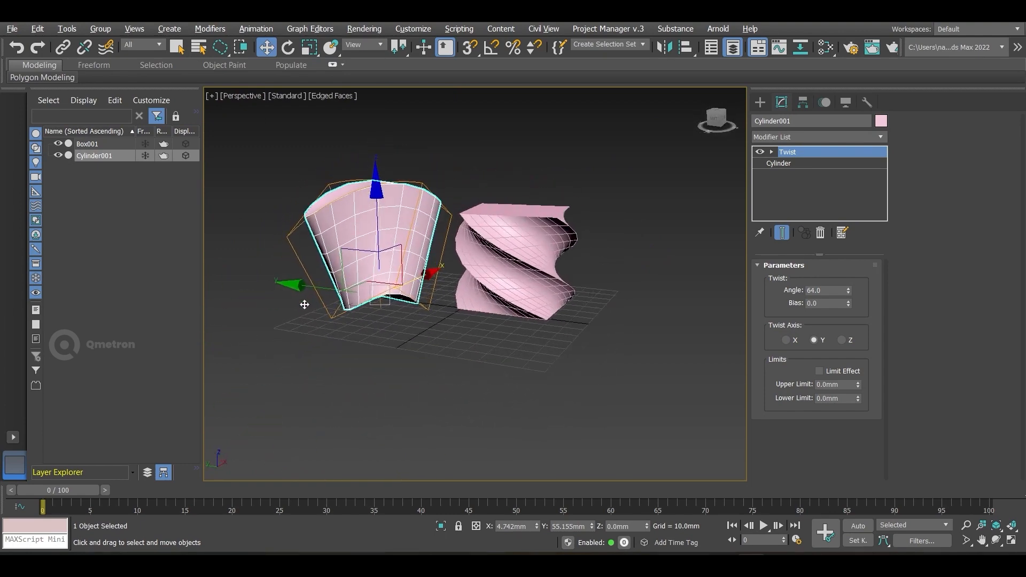
pyautogui.keyDown('alt'); pyautogui.moveTo(362, 266); pyautogui.dragTo(497, 342, button='middle'); pyautogui.keyUp('alt')
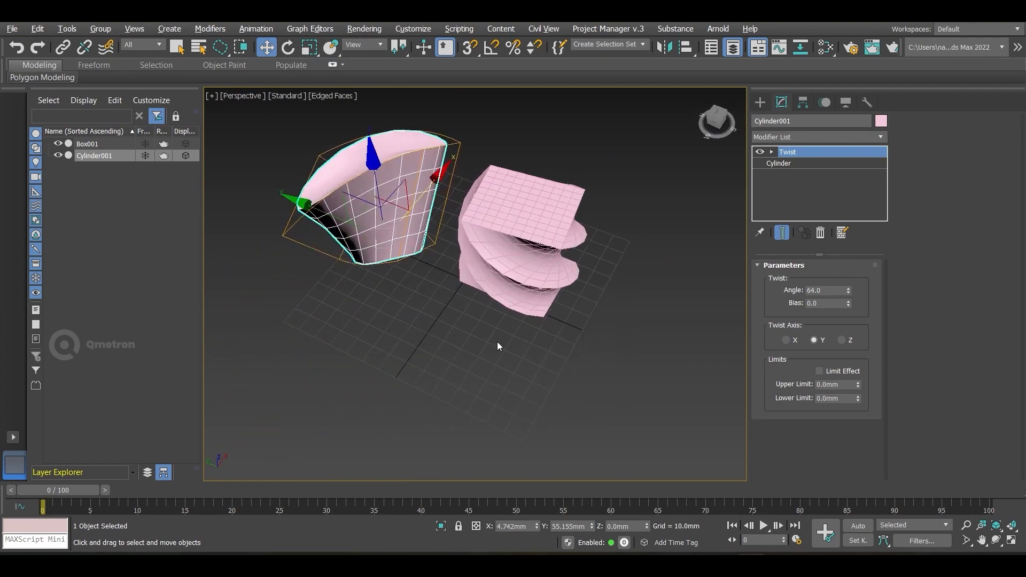
# Compare the X and Y twist axes on the cylinder and set the twist axis to Z.
pyautogui.click(786, 341)
pyautogui.click(825, 339)
pyautogui.click(851, 340)
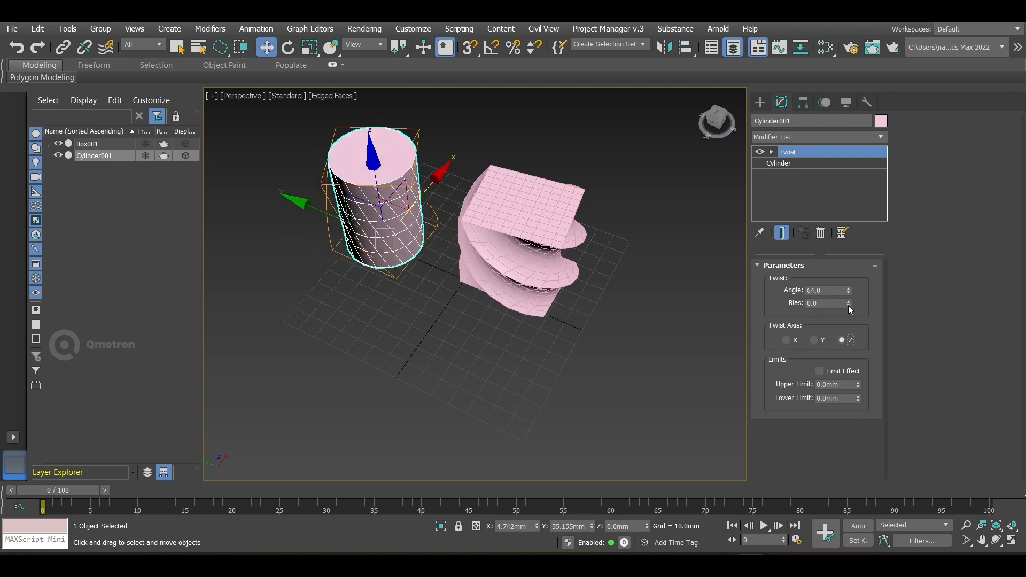
# Try a twist bias of -7.5 on the cylinder, inspect it from the front and left, and reset the bias to 0.
pyautogui.moveTo(848, 303)
pyautogui.mouseDown()
pyautogui.moveTo(848, 246)
pyautogui.moveTo(842, 312)
pyautogui.mouseUp()
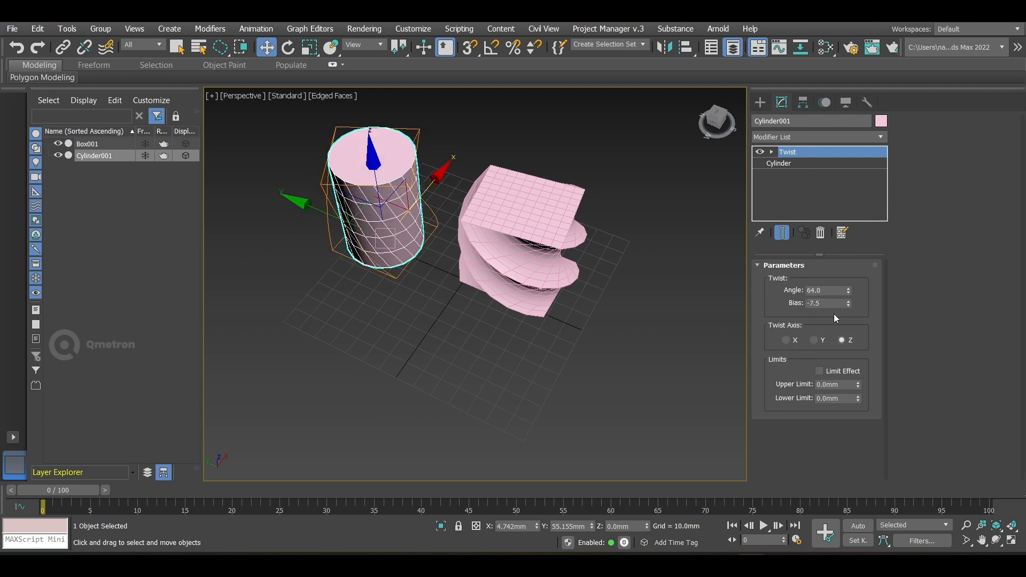
pyautogui.press('f')
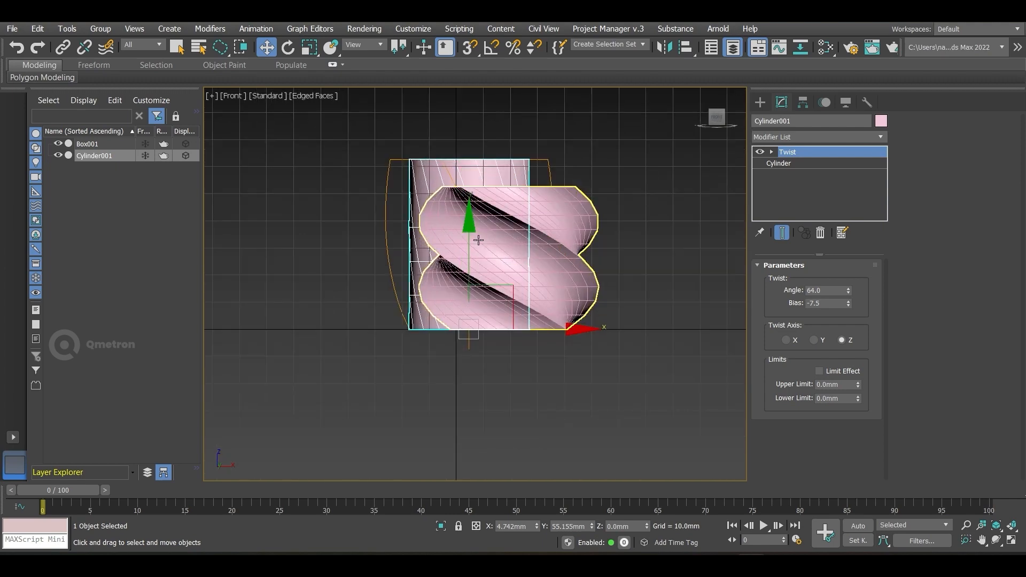
pyautogui.press('l')
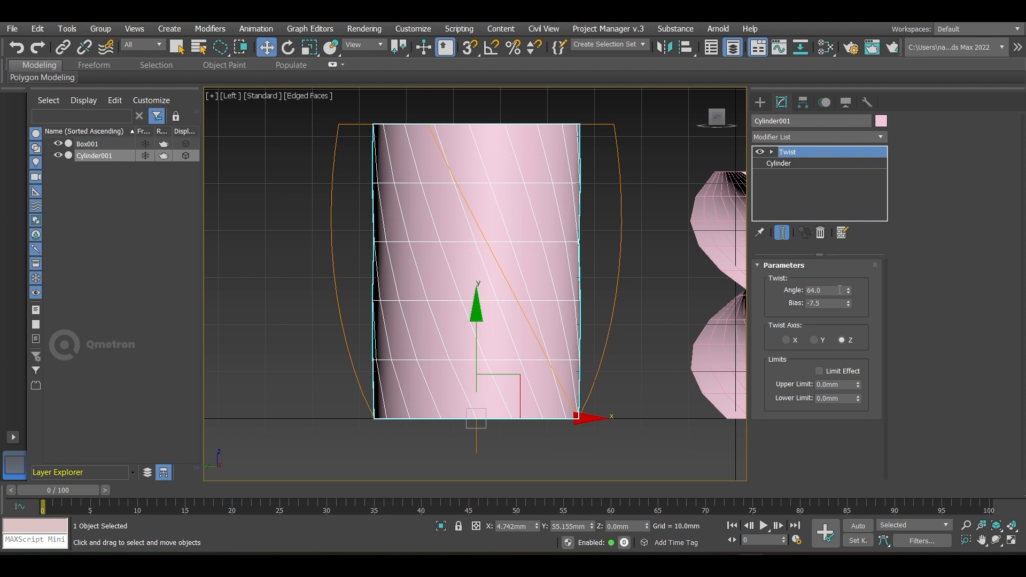
pyautogui.rightClick(849, 303)
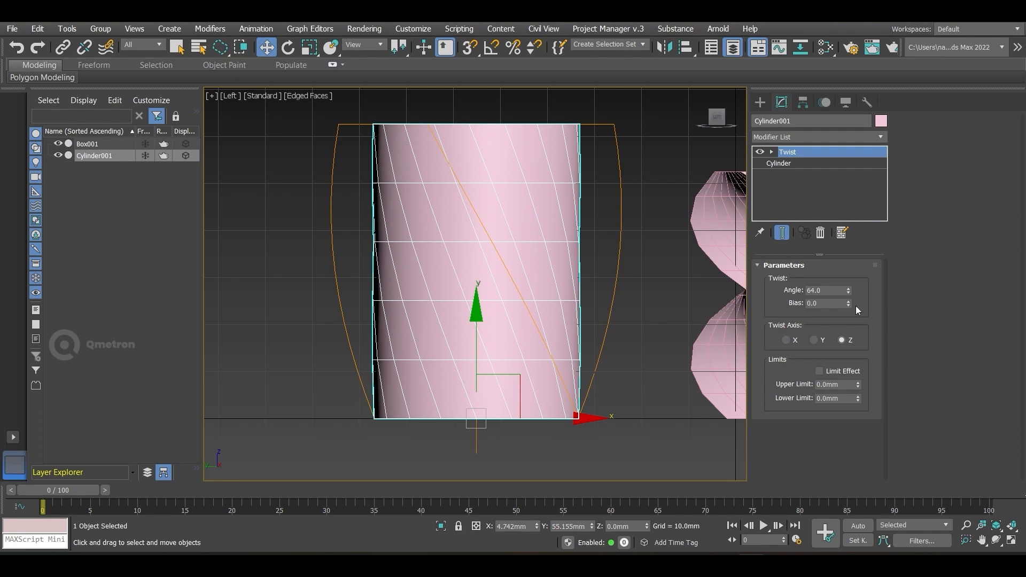
# Set the twist bias to 98 on the cylinder and to 13 on the box.
pyautogui.moveTo(849, 306); pyautogui.dragTo(847, 206)
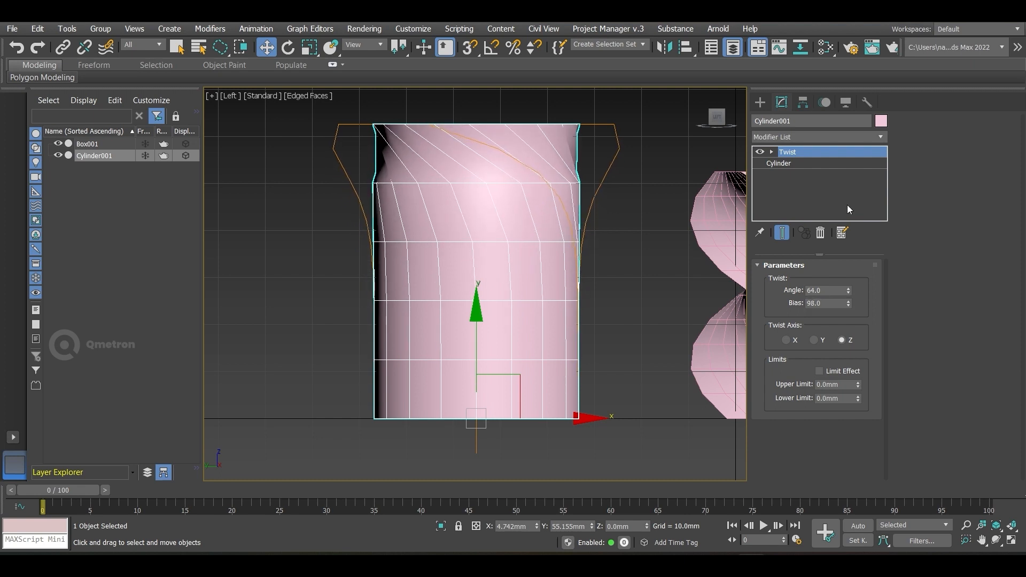
pyautogui.moveTo(554, 265); pyautogui.dragTo(290, 300, button='middle')
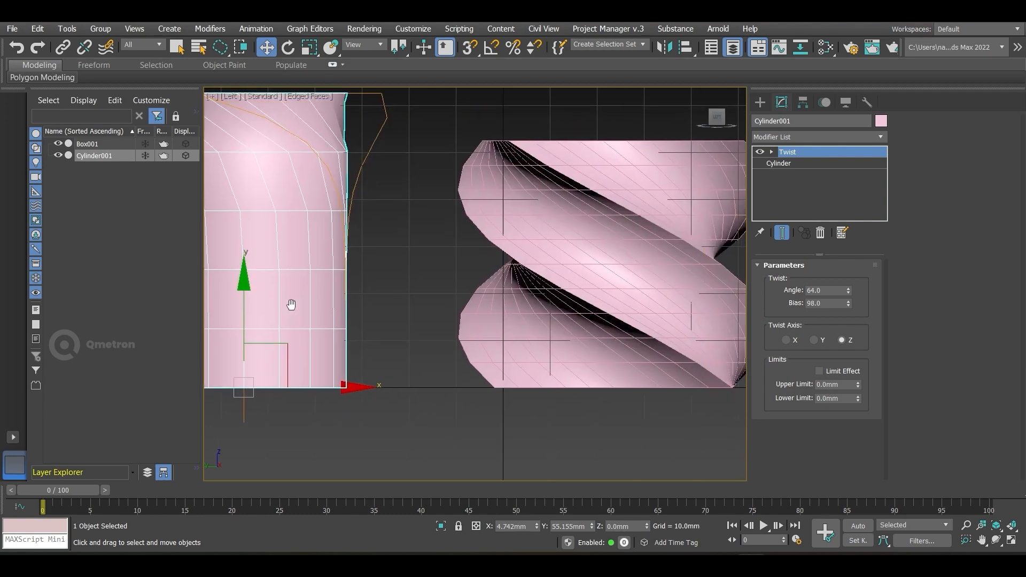
pyautogui.click(653, 274)
pyautogui.moveTo(847, 303)
pyautogui.mouseDown()
pyautogui.moveTo(840, 199)
pyautogui.moveTo(828, 381)
pyautogui.moveTo(828, 275)
pyautogui.moveTo(832, 289)
pyautogui.mouseUp()
pyautogui.moveTo(487, 333); pyautogui.dragTo(691, 314, button='middle')
pyautogui.scroll(-2, 691, 314)
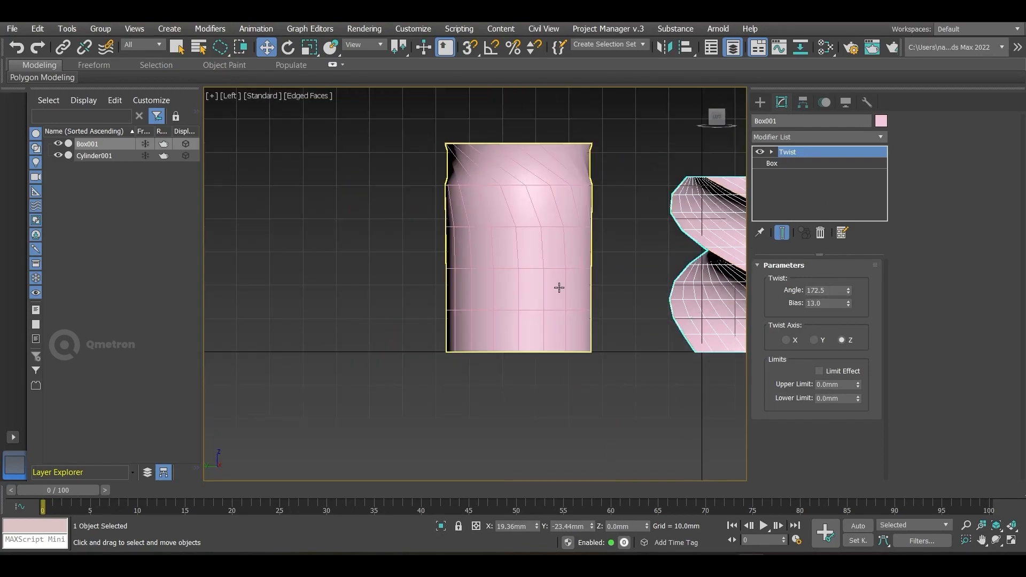
# Hide the viewport grid and turn on Limit Effect for the cylinder's Twist modifier.
pyautogui.click(559, 291)
pyautogui.press('g')
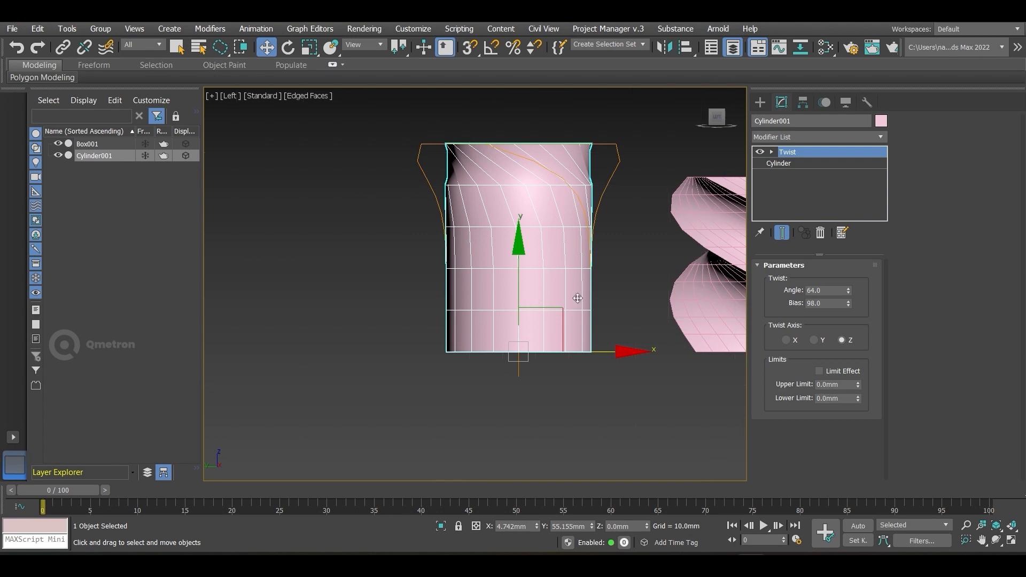
pyautogui.click(818, 371)
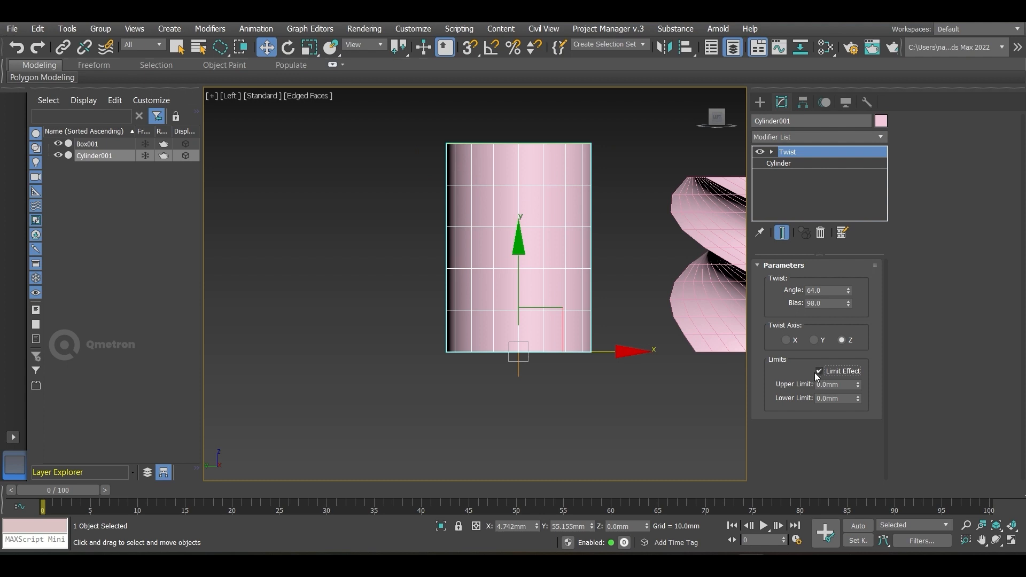
pyautogui.moveTo(628, 233); pyautogui.dragTo(608, 281, button='middle')
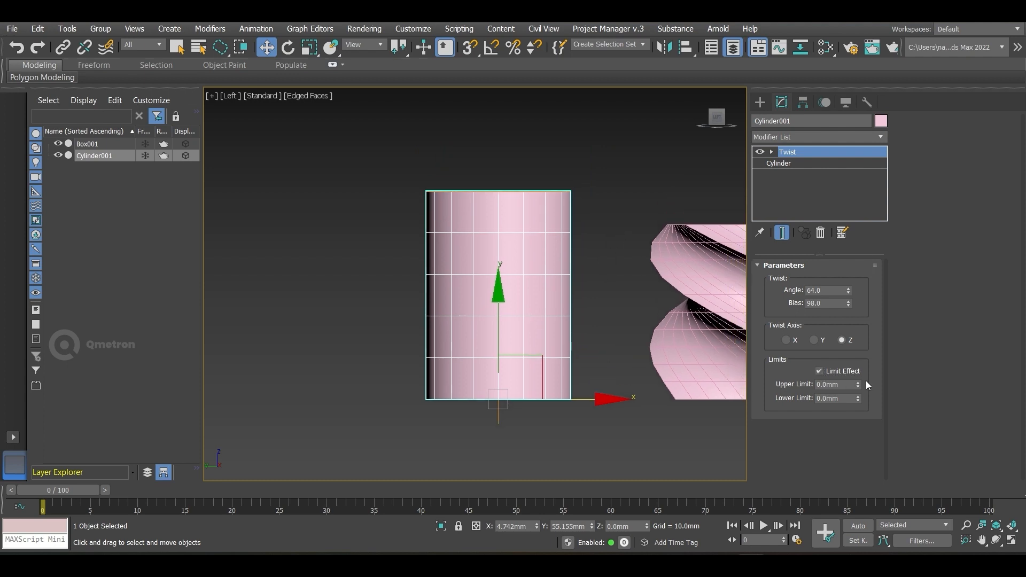
# Set the cylinder's twist to angle 92 and bias 0, with an upper limit of 50.257 mm and a lower limit of 12.324 mm.
pyautogui.moveTo(857, 384); pyautogui.dragTo(855, 393)
pyautogui.moveTo(849, 282)
pyautogui.mouseDown()
pyautogui.moveTo(850, 258)
pyautogui.moveTo(852, 266)
pyautogui.mouseUp()
pyautogui.moveTo(858, 398)
pyautogui.mouseDown()
pyautogui.moveTo(857, 443)
pyautogui.moveTo(857, 415)
pyautogui.mouseUp()
pyautogui.rightClick(850, 306)
pyautogui.moveTo(847, 295); pyautogui.dragTo(848, 288)
pyautogui.moveTo(858, 386); pyautogui.dragTo(859, 352)
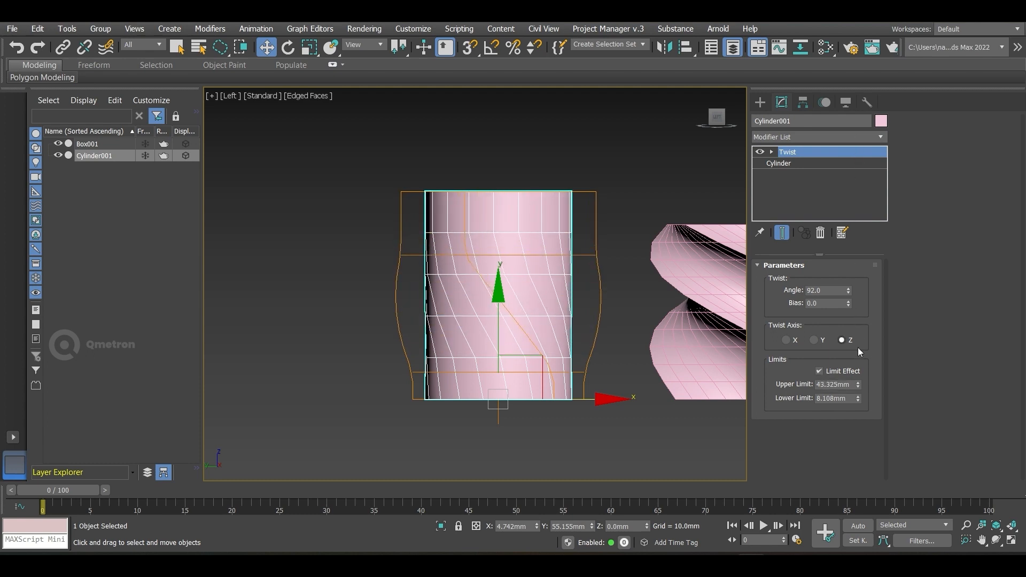
pyautogui.moveTo(859, 399); pyautogui.dragTo(858, 359)
pyautogui.click(585, 445)
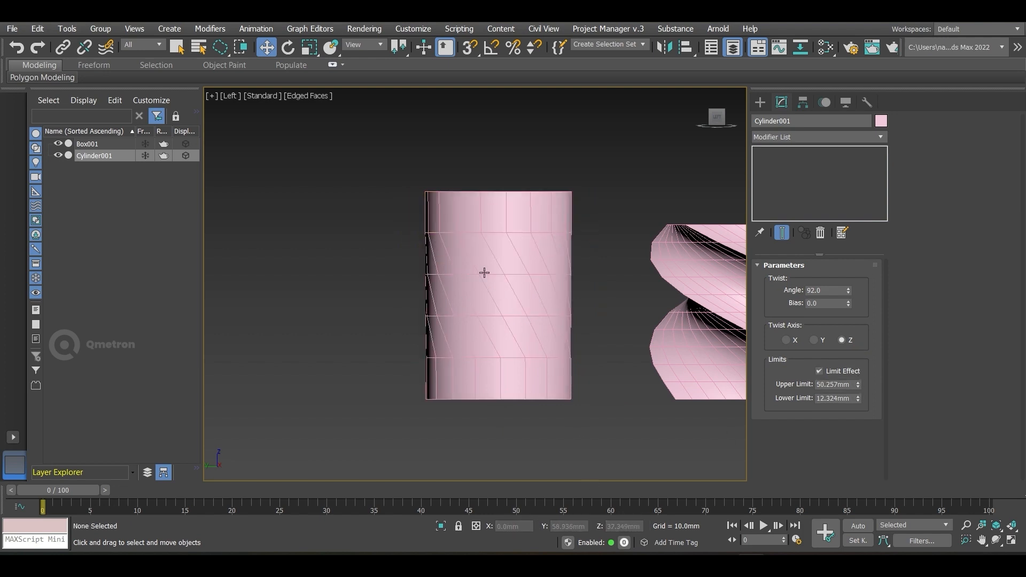
pyautogui.click(516, 243)
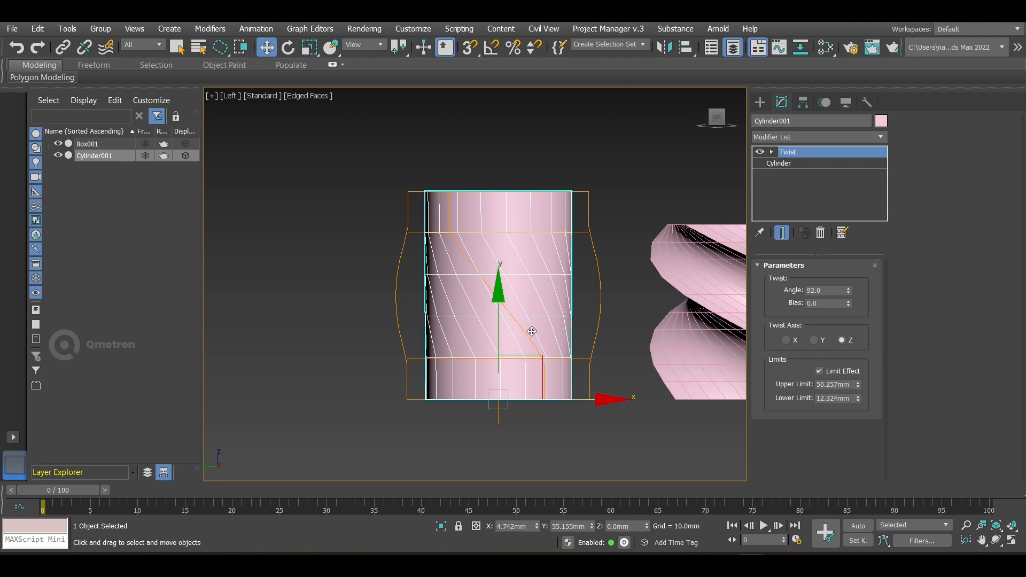
# Reset the box's twist bias to 0 and limit its effect between 10.45 mm and 42.33 mm.
pyautogui.moveTo(533, 323); pyautogui.dragTo(481, 284, button='middle')
pyautogui.click(479, 285)
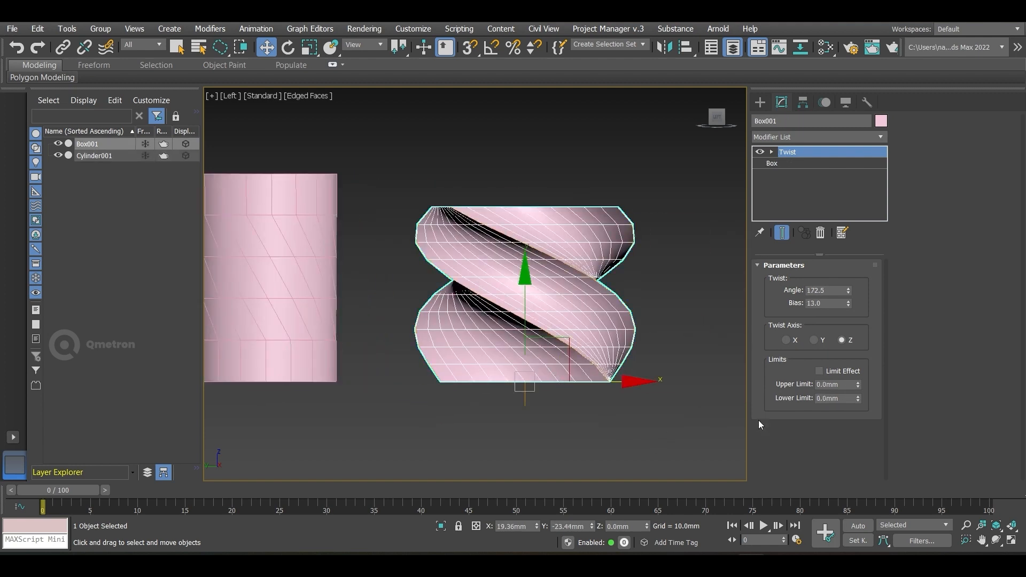
pyautogui.rightClick(846, 303)
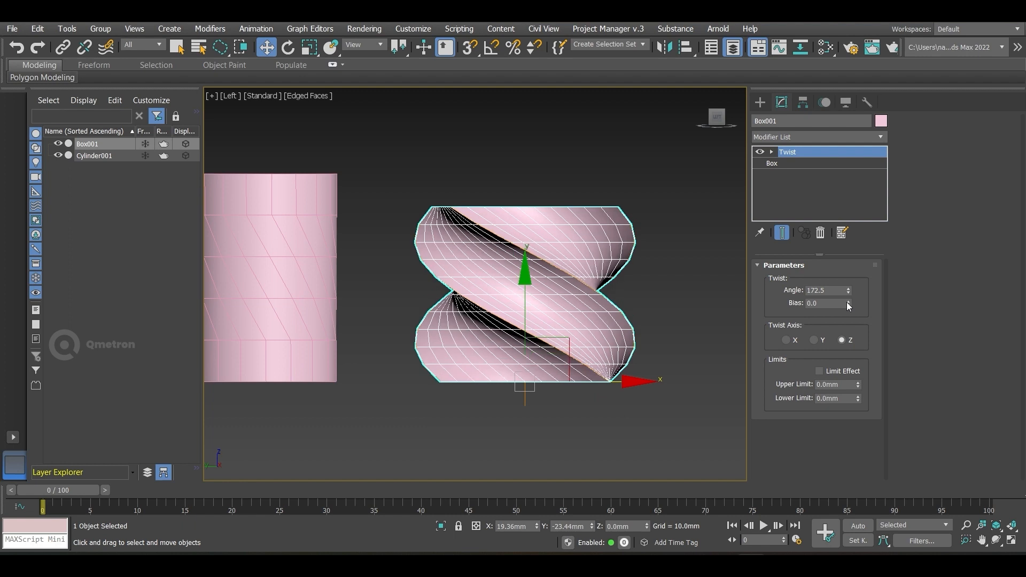
pyautogui.click(819, 371)
pyautogui.moveTo(861, 385); pyautogui.dragTo(377, 277)
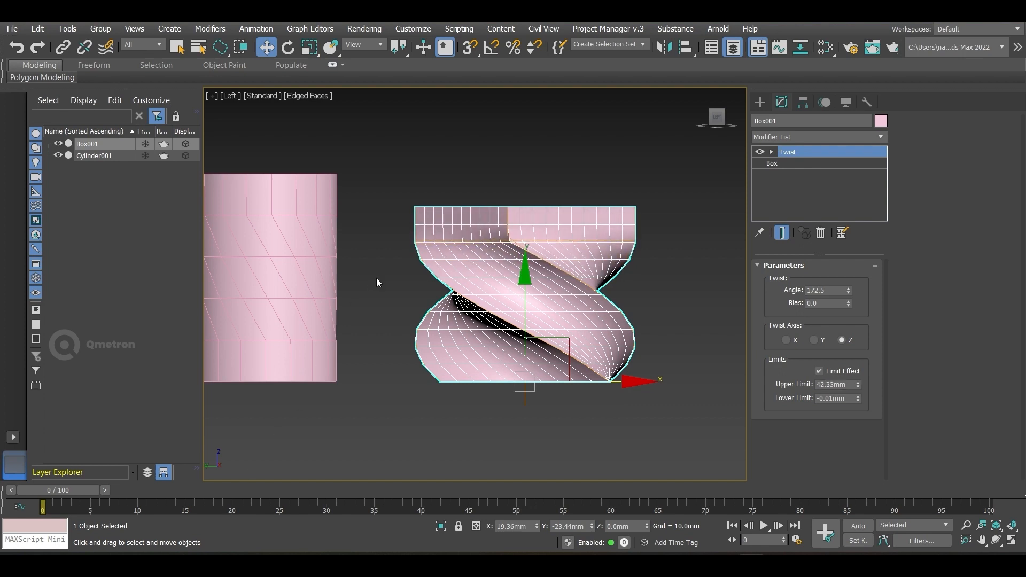
pyautogui.moveTo(858, 399); pyautogui.dragTo(915, 378)
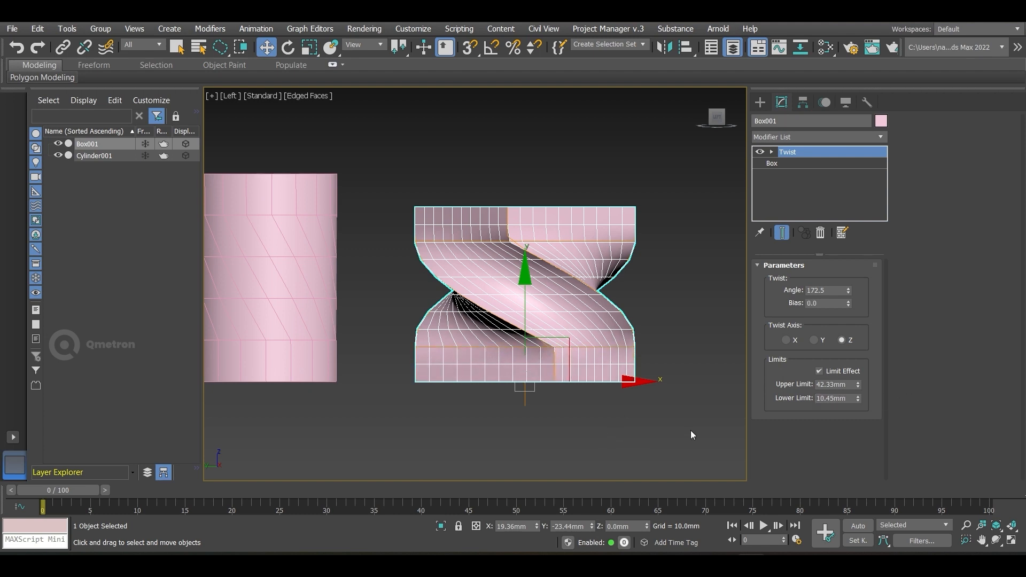
# Examine both twisted objects without edge lines from the left, top and perspective views.
pyautogui.click(662, 443)
pyautogui.press('F4')
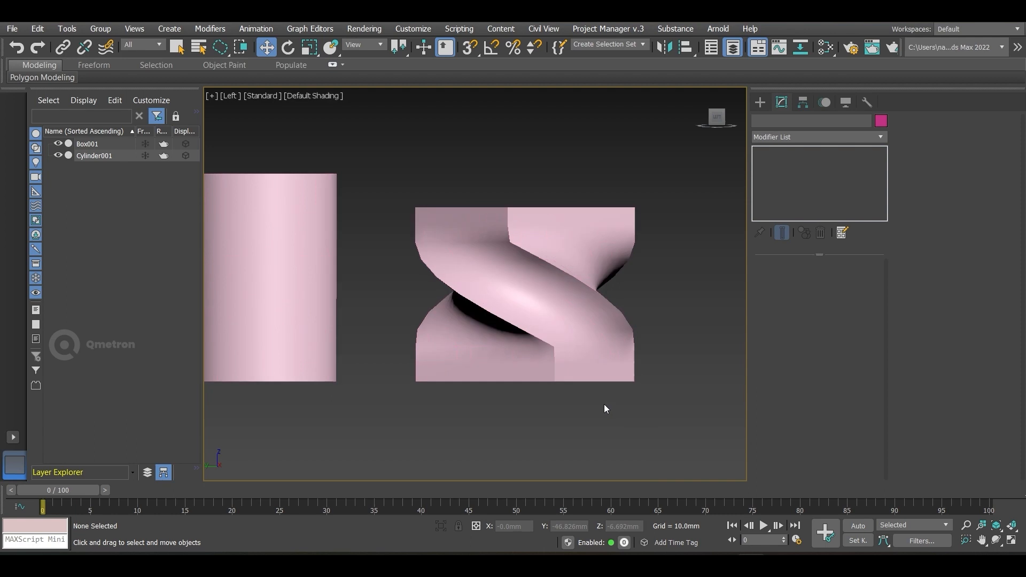
pyautogui.scroll(-3, 568, 388)
pyautogui.click(569, 374)
pyautogui.keyDown('alt'); pyautogui.moveTo(629, 378); pyautogui.dragTo(588, 405, button='middle'); pyautogui.keyUp('alt')
pyautogui.click(612, 411)
pyautogui.press('t')
pyautogui.scroll(4, 494, 275)
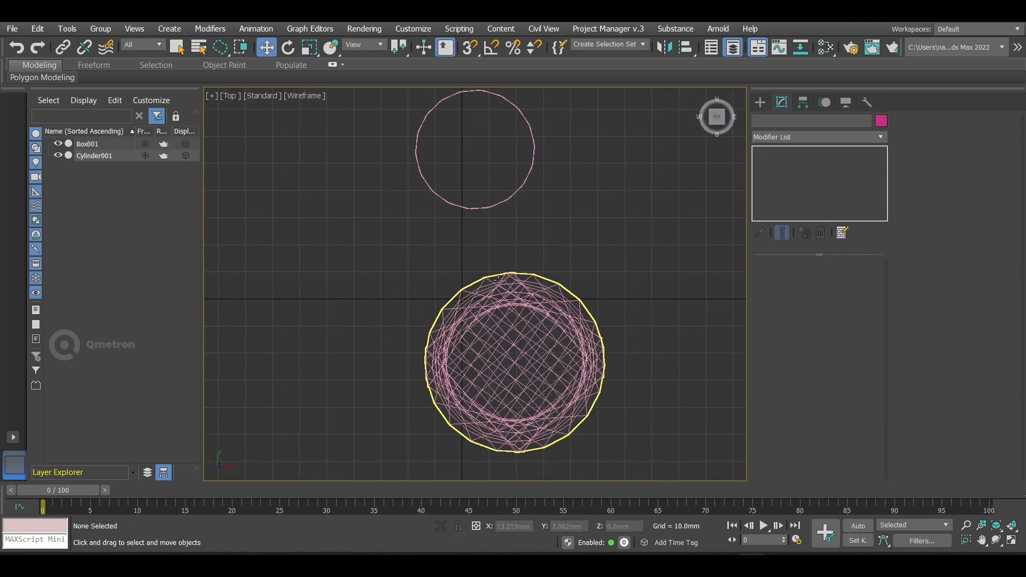
pyautogui.press('F3')
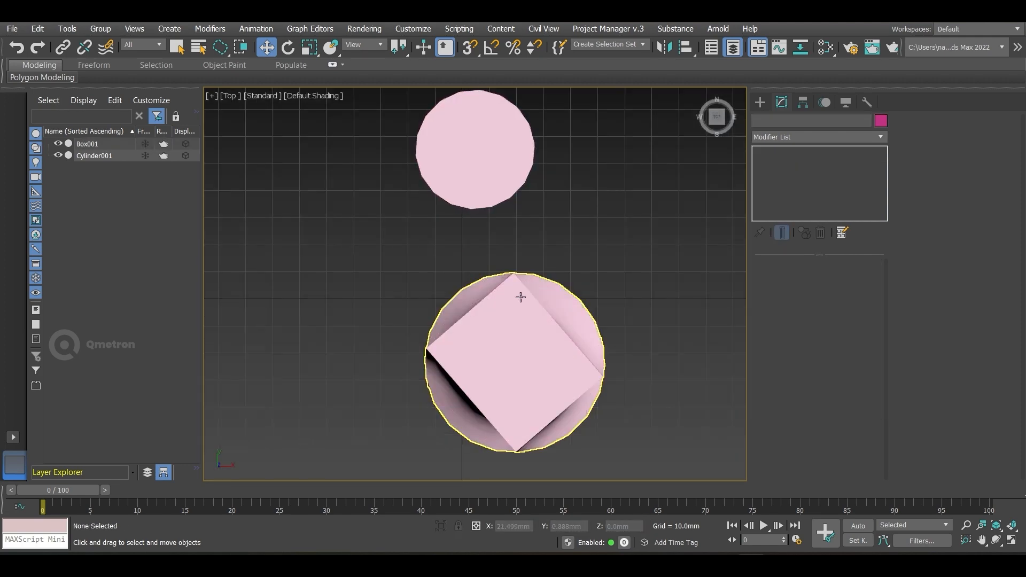
pyautogui.press('p')
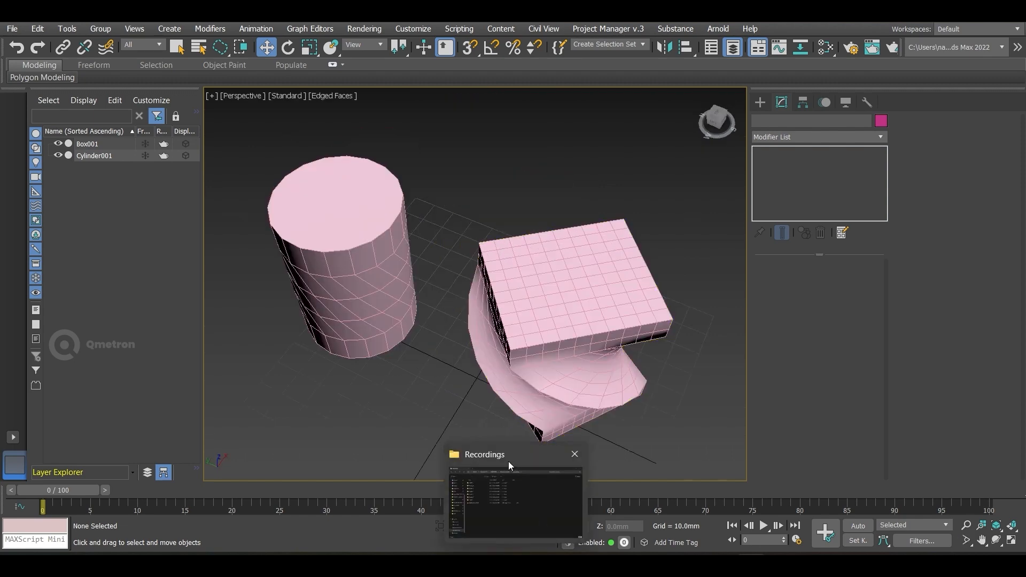
pyautogui.moveTo(541, 319)
pyautogui.keyDown('alt'); pyautogui.mouseDown(button='middle')
pyautogui.moveTo(541, 275)
pyautogui.moveTo(586, 289)
pyautogui.moveTo(534, 295)
pyautogui.moveTo(608, 335)
pyautogui.moveTo(490, 367)
pyautogui.moveTo(541, 375)
pyautogui.mouseUp(button='middle'); pyautogui.keyUp('alt')
pyautogui.press('F4')
# Delete the Twist modifier from the box and undo the deletion.
pyautogui.click(615, 289)
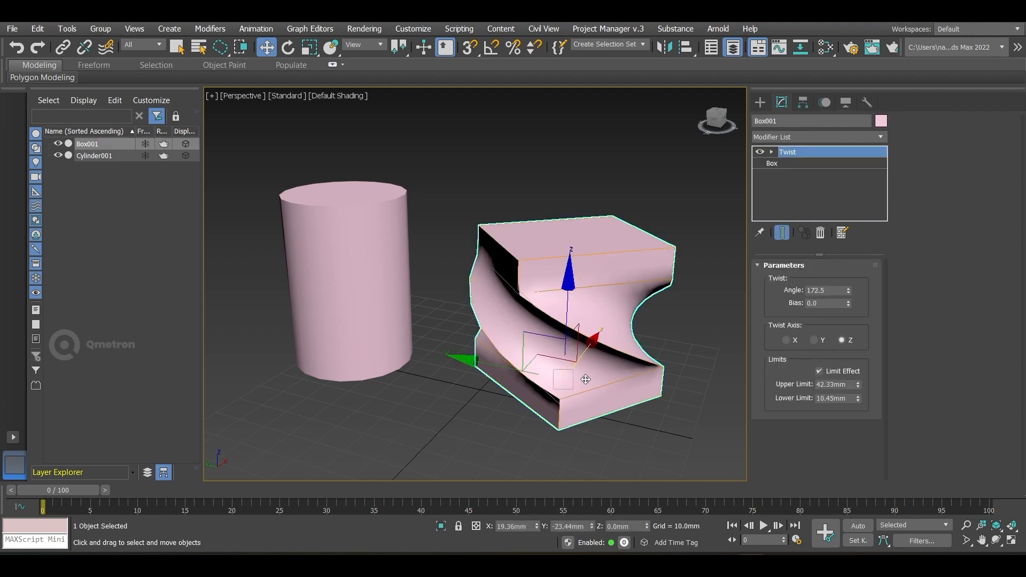
pyautogui.rightClick(793, 153)
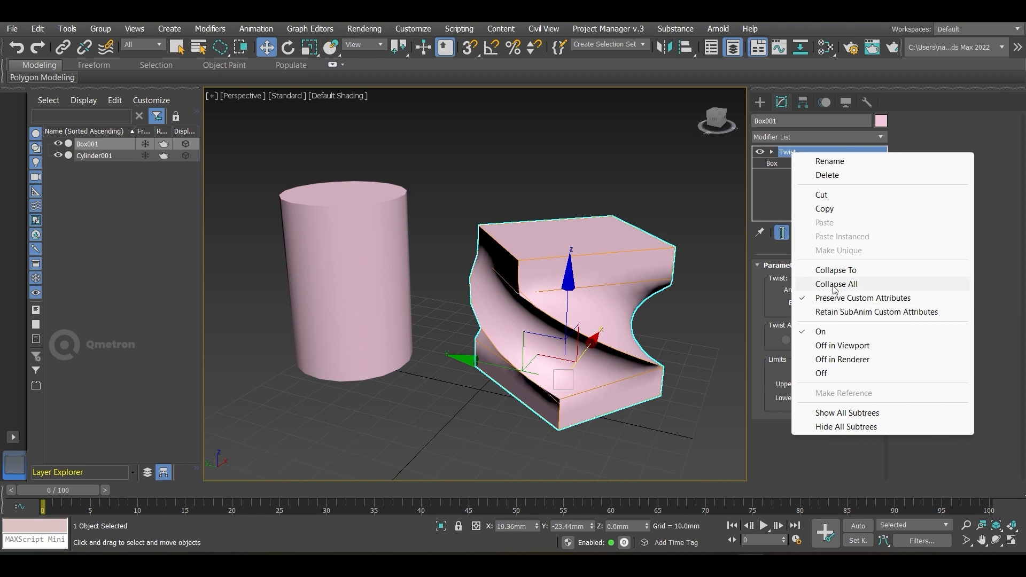
pyautogui.click(827, 175)
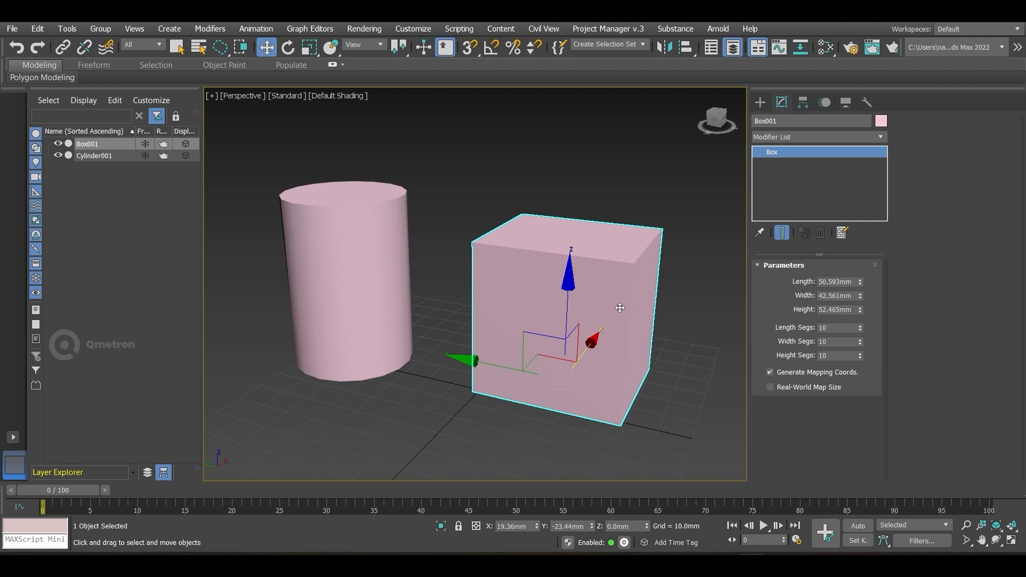
pyautogui.hotkey('ctrl', 'z')
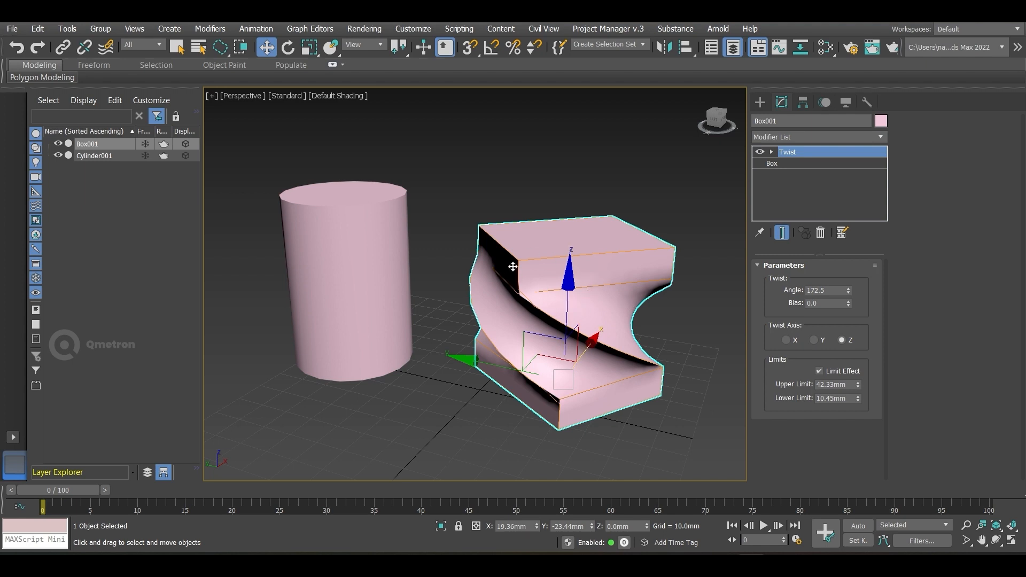
# Inspect the box's twisted faces up close and add an Edit Poly modifier above its Twist modifier.
pyautogui.scroll(3, 521, 261)
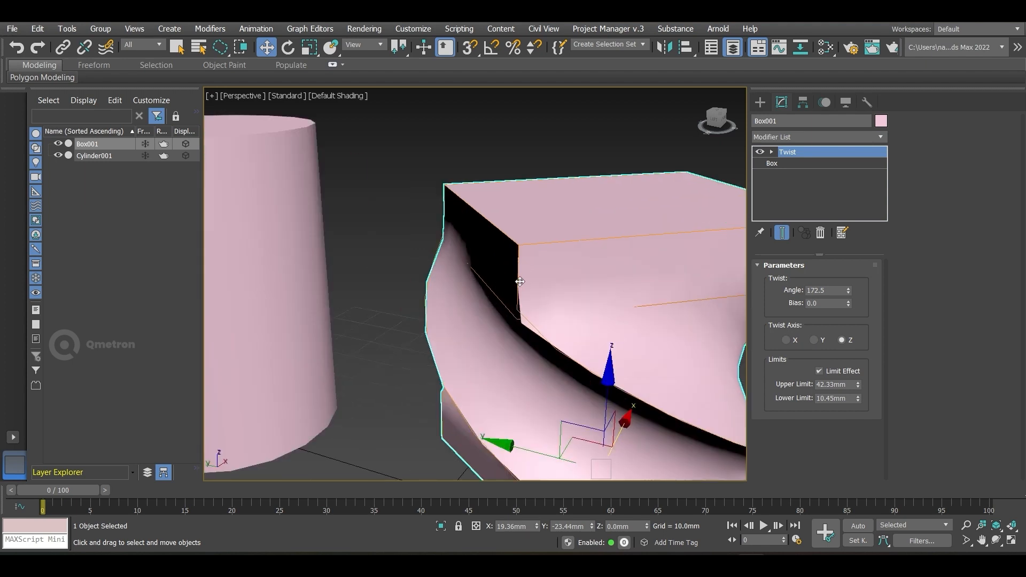
pyautogui.press('F4')
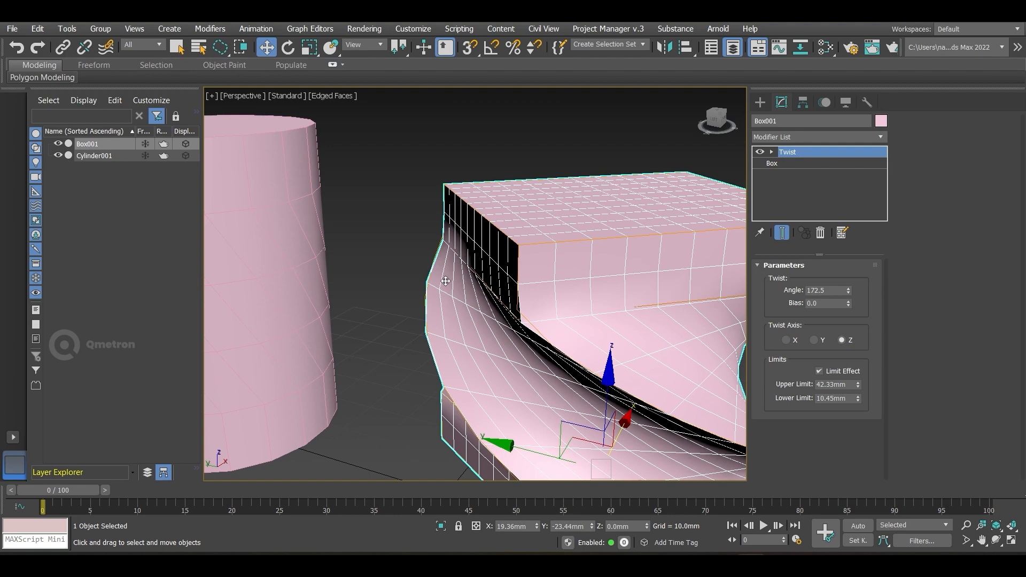
pyautogui.press('F4')
pyautogui.click(788, 136)
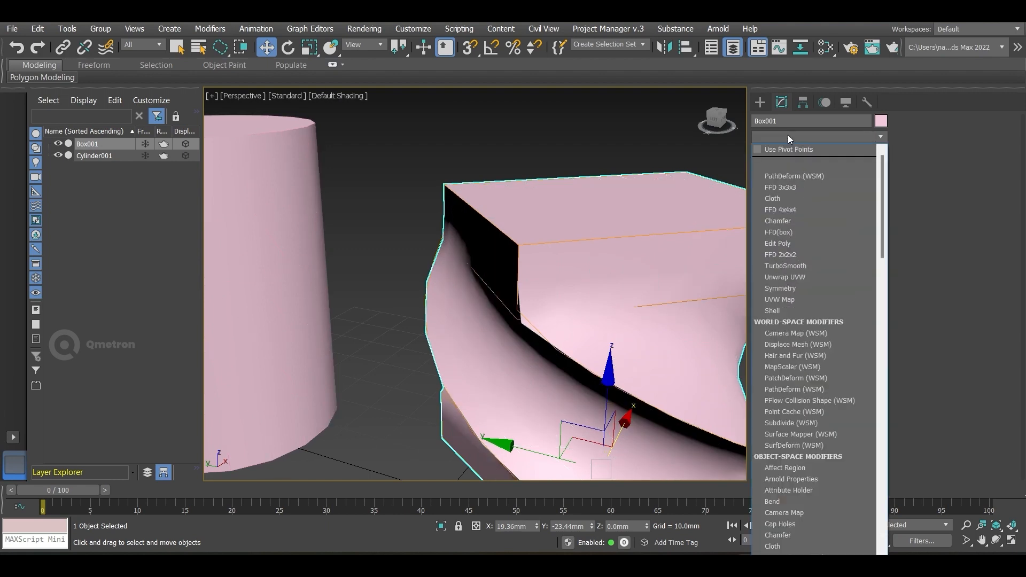
pyautogui.press('e')
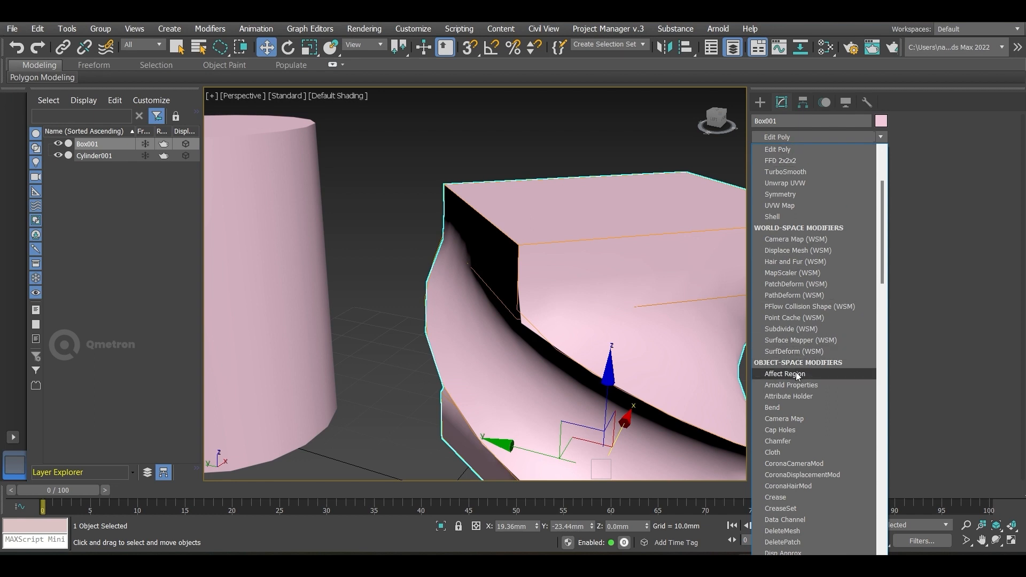
pyautogui.click(810, 150)
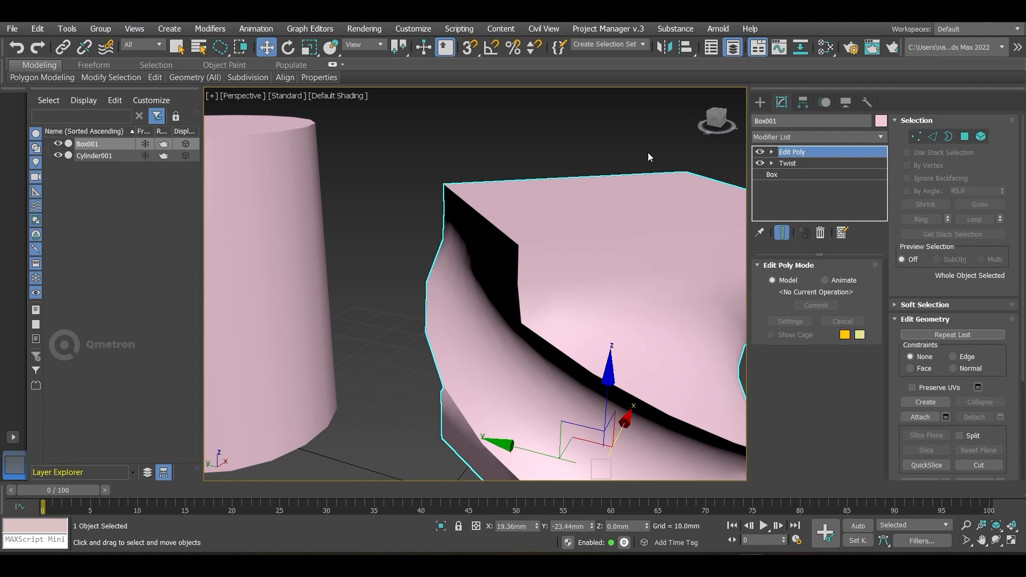
# Enter Vertex level of the box's Edit Poly modifier, show the edges, and select a vertex on the upper corner edge.
pyautogui.click(771, 146)
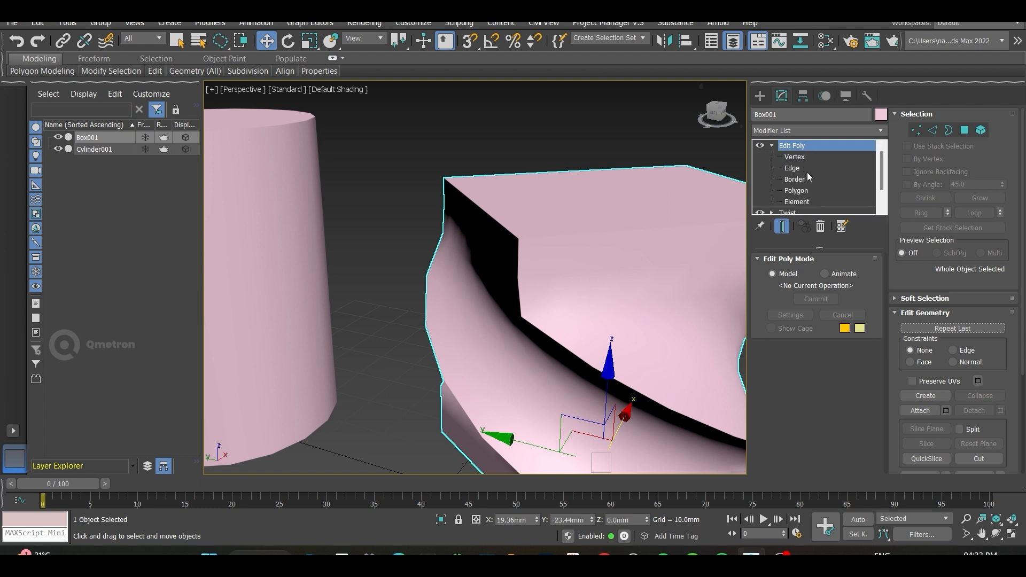
pyautogui.click(796, 159)
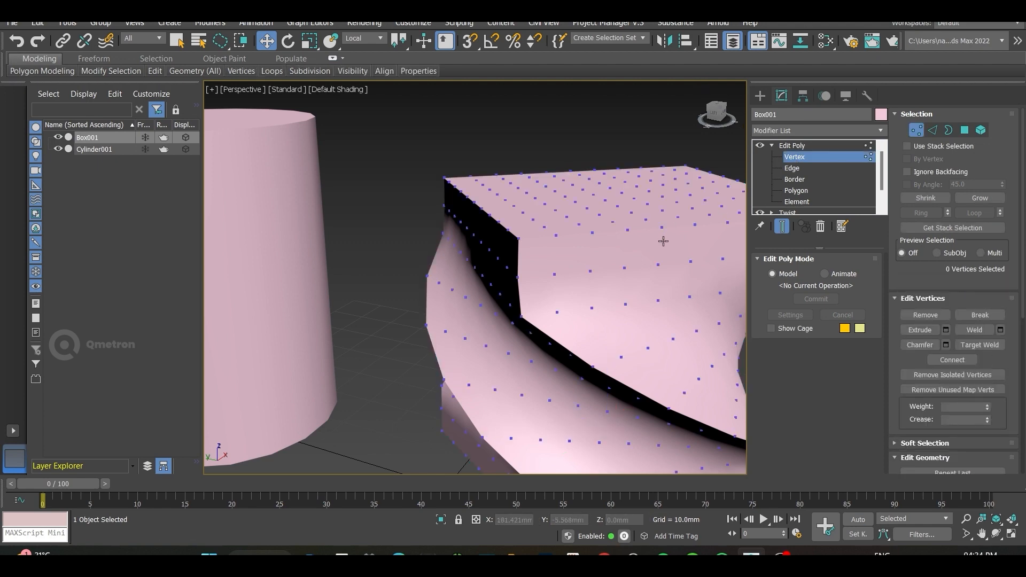
pyautogui.press('F4')
pyautogui.click(518, 281)
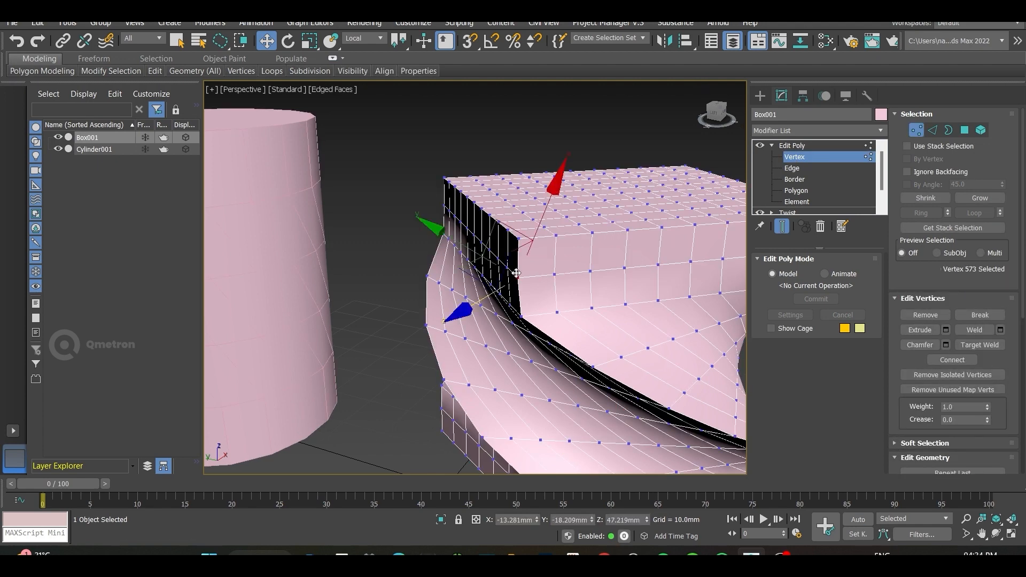
# Select a vertex in the row below the box's top edge in the left view and set the reference coordinate system to View.
pyautogui.press('l')
pyautogui.press('z')
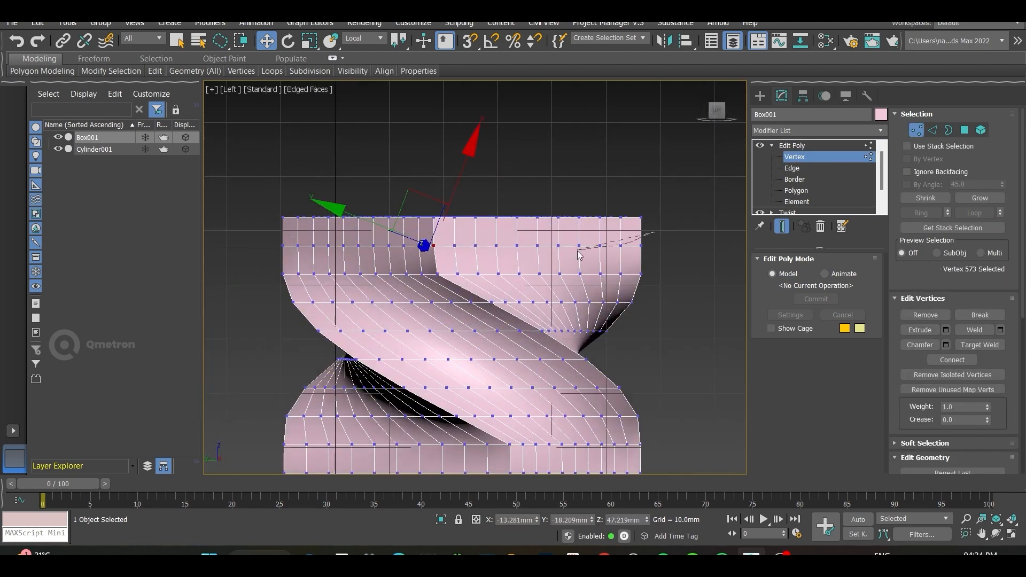
pyautogui.click(600, 245)
pyautogui.click(361, 39)
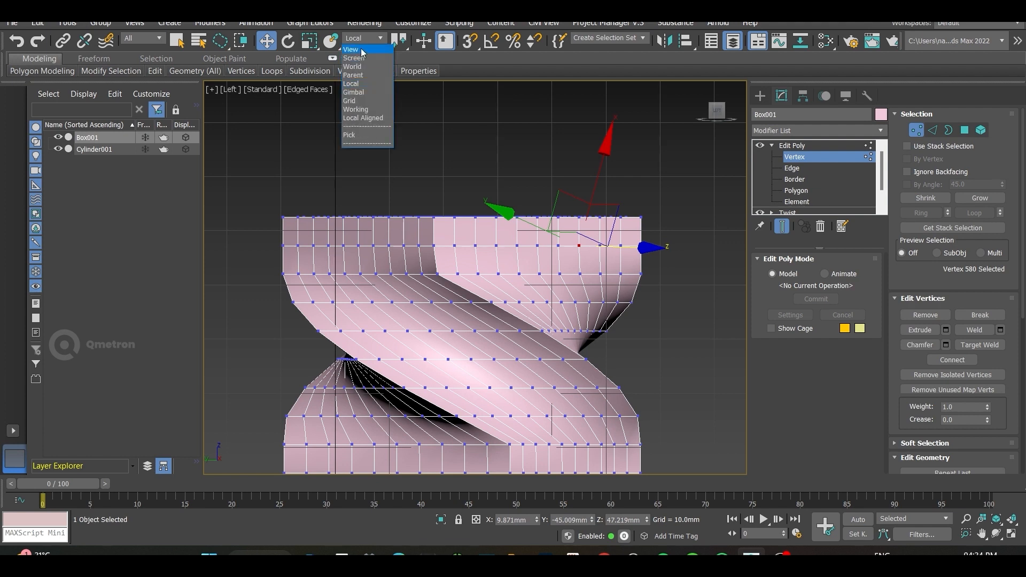
pyautogui.click(364, 52)
# Lasso-select the row of vertices just below the box's top edge, shift it slightly sideways, and undo the shift.
pyautogui.scroll(2, 641, 244)
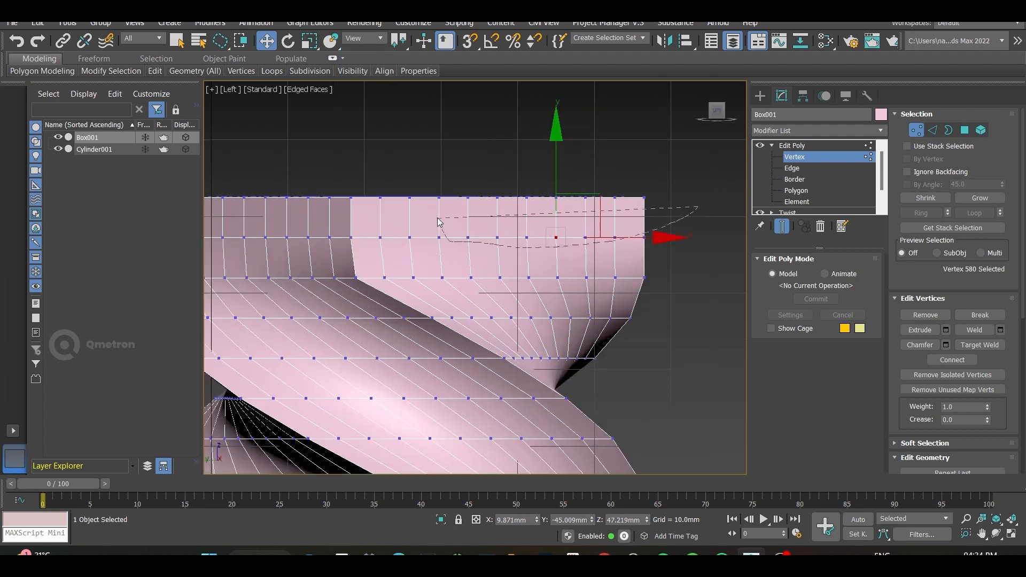
pyautogui.moveTo(452, 224); pyautogui.dragTo(649, 255)
pyautogui.moveTo(677, 241)
pyautogui.mouseDown()
pyautogui.moveTo(659, 241)
pyautogui.moveTo(670, 243)
pyautogui.mouseUp()
pyautogui.keyDown('alt'); pyautogui.moveTo(655, 245); pyautogui.dragTo(537, 271, button='middle'); pyautogui.keyUp('alt')
pyautogui.scroll(-5, 538, 272)
pyautogui.moveTo(352, 335); pyautogui.dragTo(634, 276, button='middle')
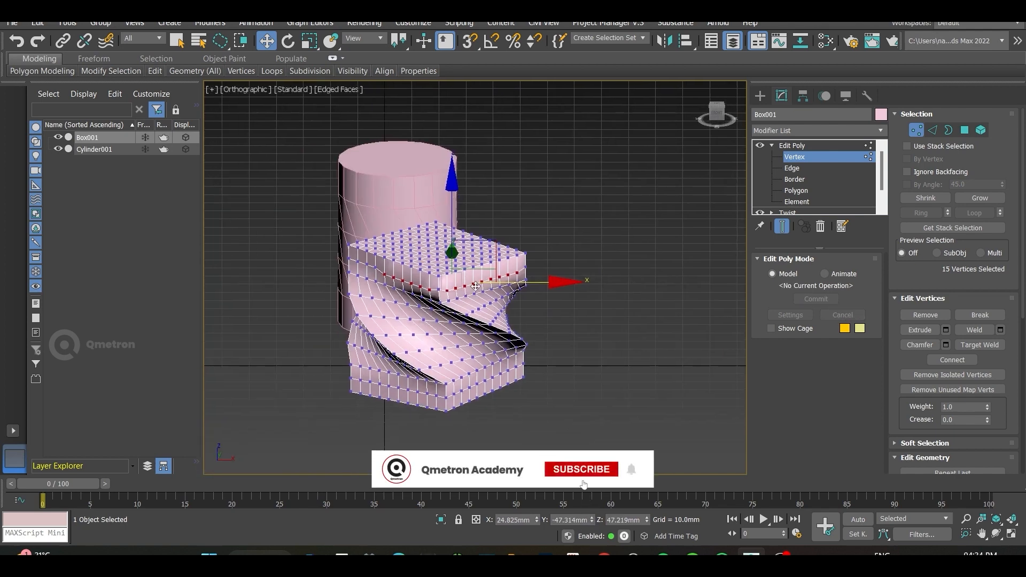
pyautogui.scroll(6, 431, 296)
pyautogui.hotkey('ctrl', 'z')
# Add the corner vertex to the row selection, move the selected vertices about 13 mm outward along Y, and hide the edges.
pyautogui.keyDown('ctrl'); pyautogui.click(413, 244); pyautogui.keyUp('ctrl')
pyautogui.scroll(-8, 412, 245)
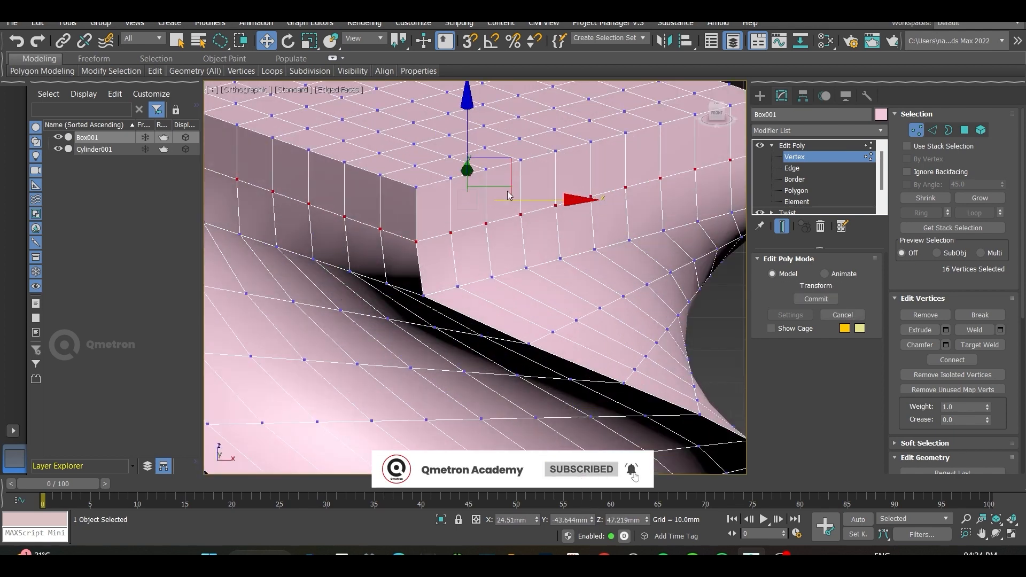
pyautogui.scroll(5, 351, 220)
pyautogui.moveTo(343, 192); pyautogui.dragTo(304, 210)
pyautogui.press('F4')
pyautogui.scroll(-5, 312, 282)
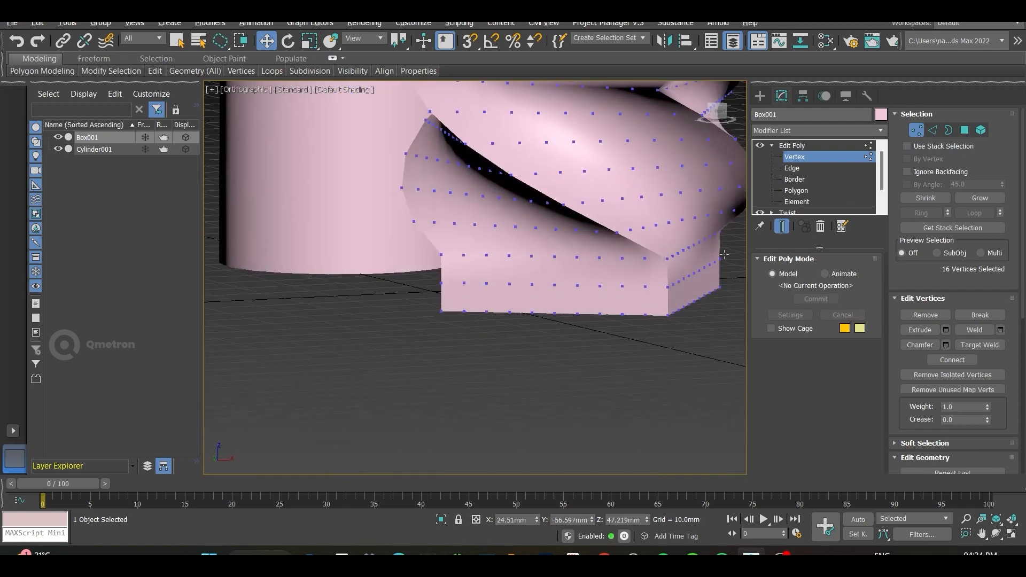
# Return to the Edit Poly modifier's top level and reselect the whole box.
pyautogui.click(774, 146)
pyautogui.click(773, 147)
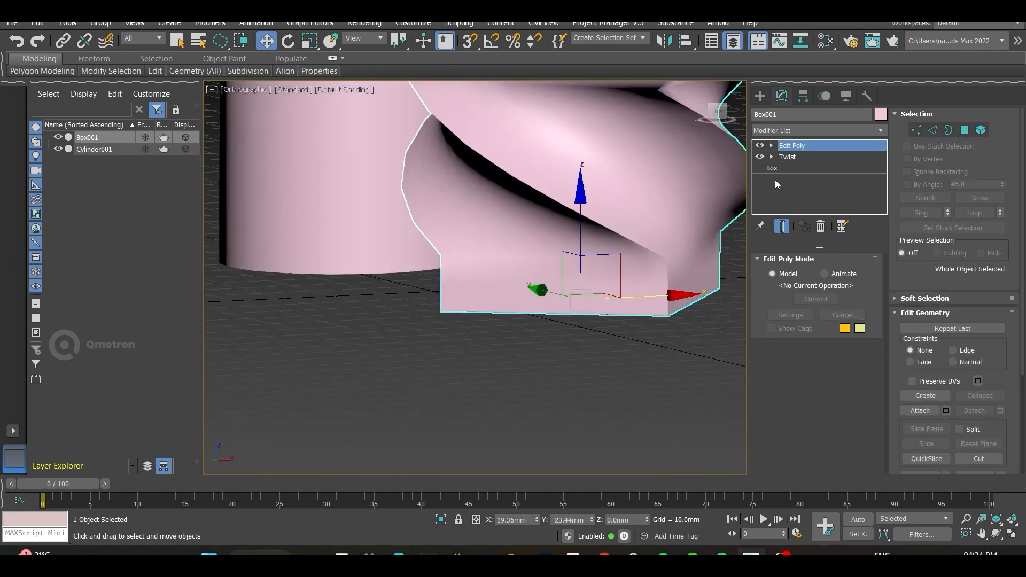
pyautogui.click(661, 334)
pyautogui.moveTo(671, 226); pyautogui.dragTo(607, 221, button='middle')
pyautogui.click(508, 246)
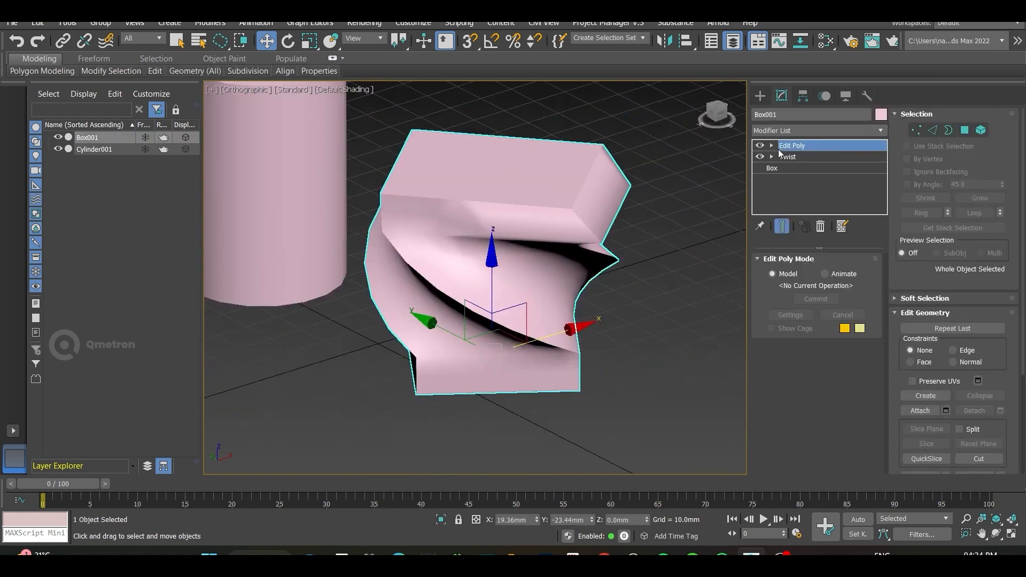
# Open the base Box parameters, try length 53.123 mm, width 37.028 mm and height 92.338 mm, and undo the height change.
pyautogui.click(775, 168)
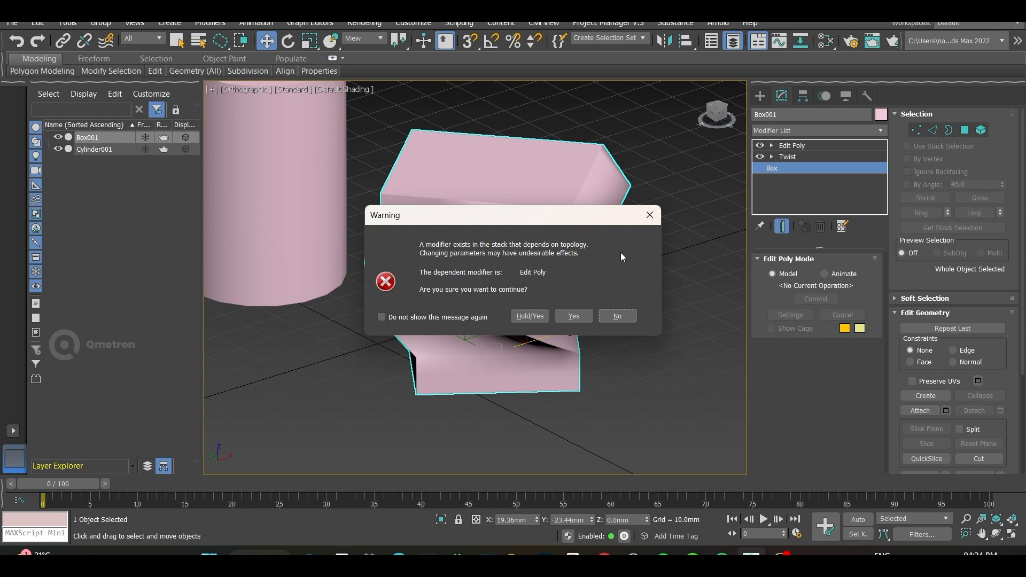
pyautogui.click(573, 315)
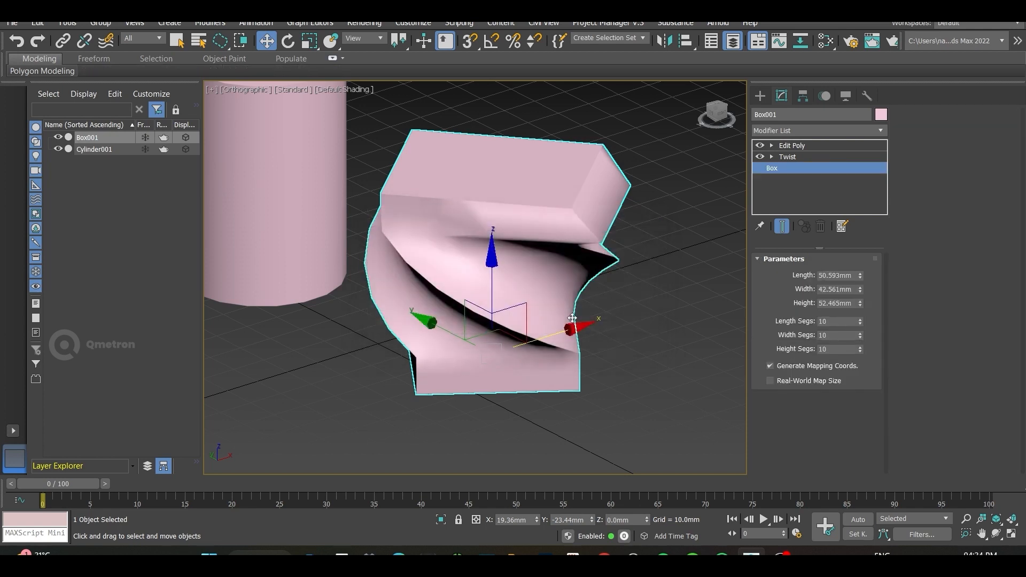
pyautogui.moveTo(860, 275)
pyautogui.mouseDown()
pyautogui.moveTo(862, 265)
pyautogui.moveTo(854, 284)
pyautogui.moveTo(856, 256)
pyautogui.moveTo(861, 289)
pyautogui.moveTo(868, 239)
pyautogui.moveTo(864, 265)
pyautogui.mouseUp()
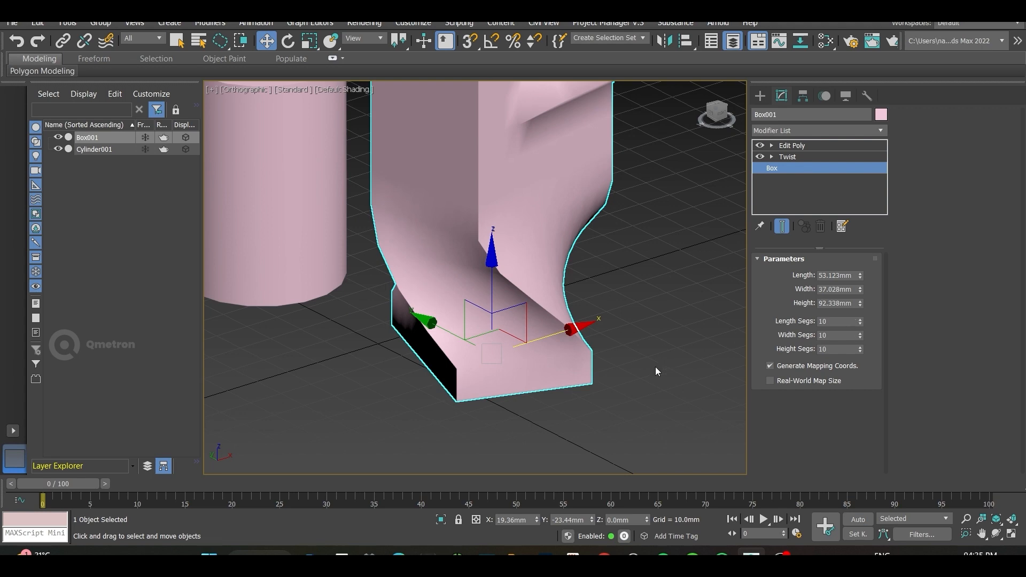
pyautogui.press('F4')
pyautogui.hotkey('ctrl', 'z')
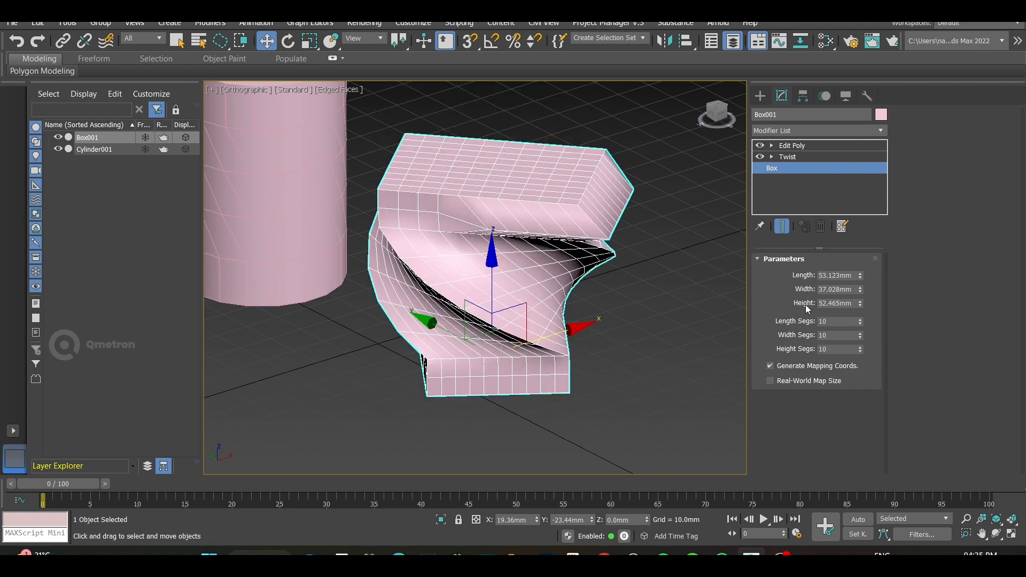
# Try a different length segment count for the box and undo it together with the length and width changes.
pyautogui.moveTo(860, 321); pyautogui.dragTo(847, 357)
pyautogui.hotkey('ctrl', 'z')
pyautogui.hotkey('ctrl', 'z')
pyautogui.hotkey('ctrl', 'z')
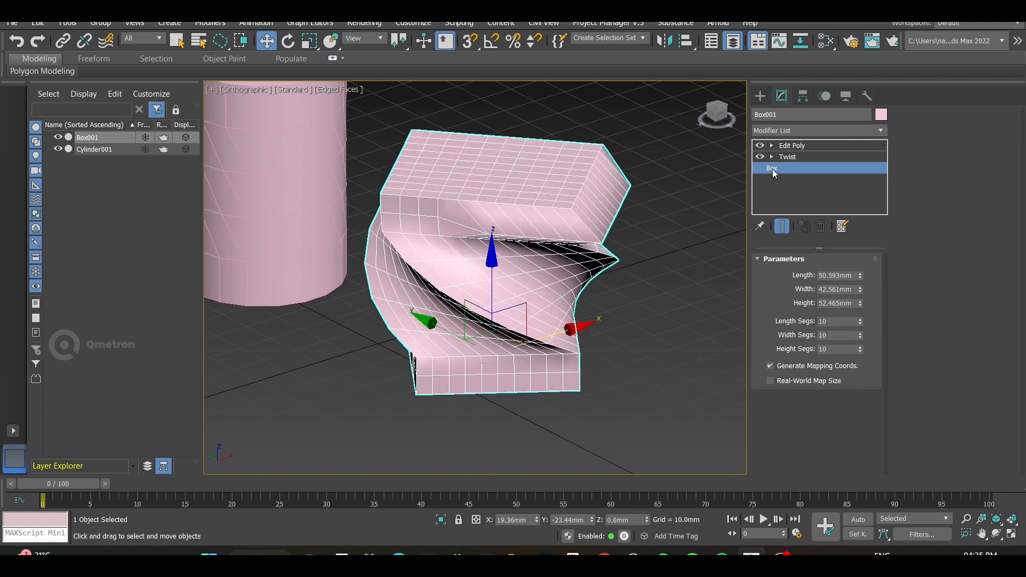
# Review the box's Twist parameters, return to Edit Poly, and convert the box to an Editable Poly with edges hidden.
pyautogui.click(798, 159)
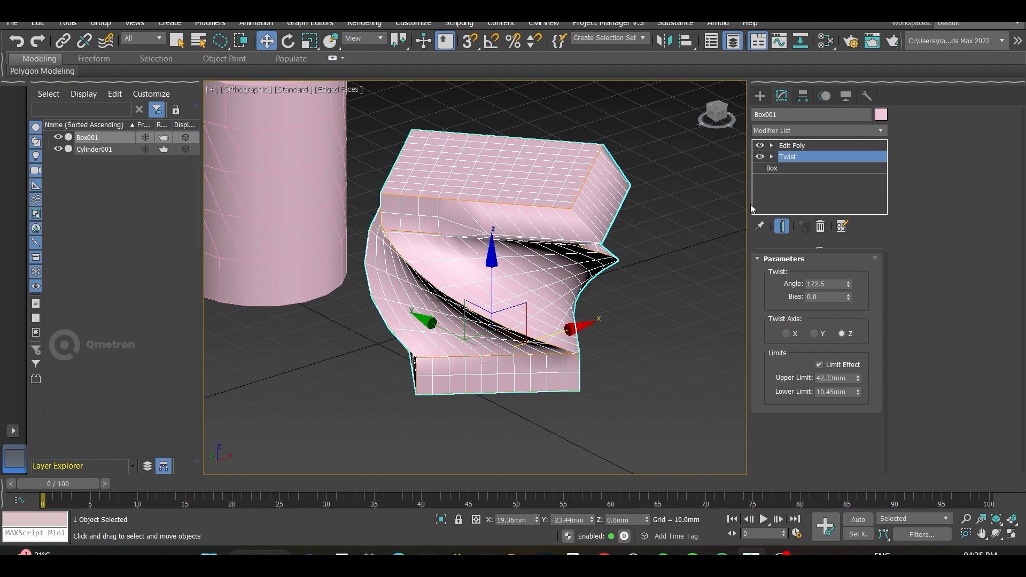
pyautogui.press('Up')
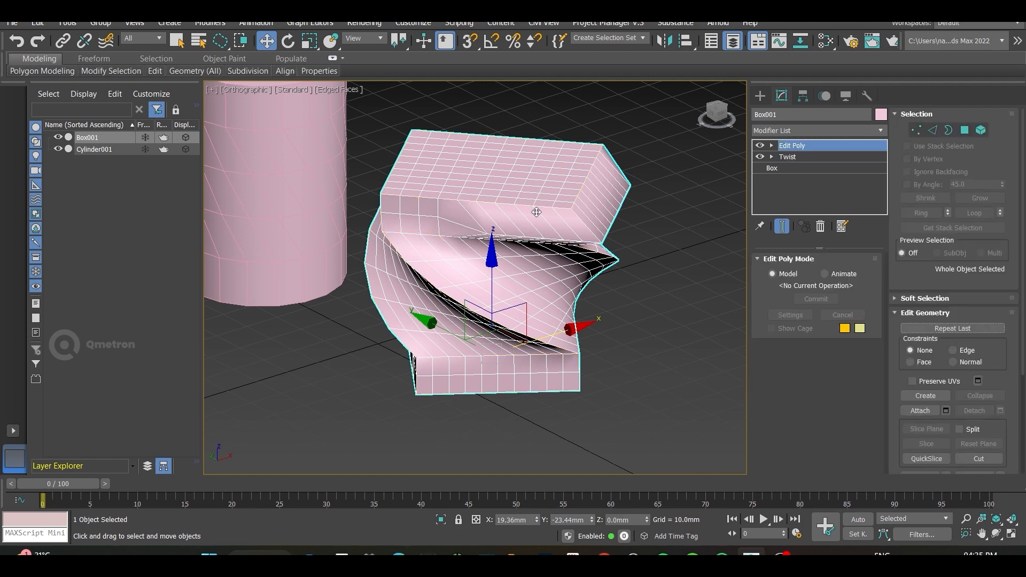
pyautogui.rightClick(537, 212)
pyautogui.moveTo(635, 357)
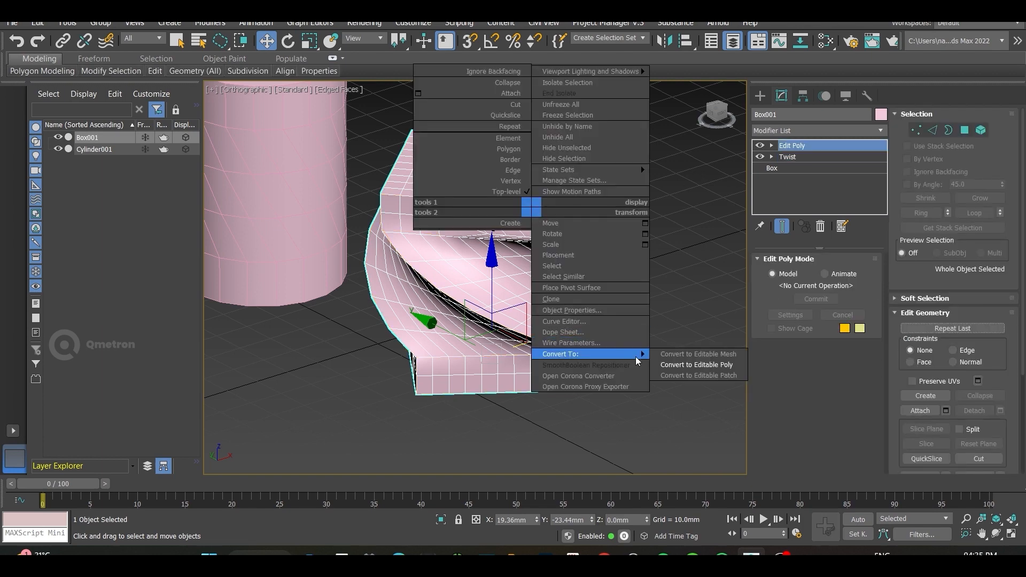
pyautogui.click(687, 365)
pyautogui.click(678, 317)
pyautogui.press('F4')
pyautogui.click(574, 232)
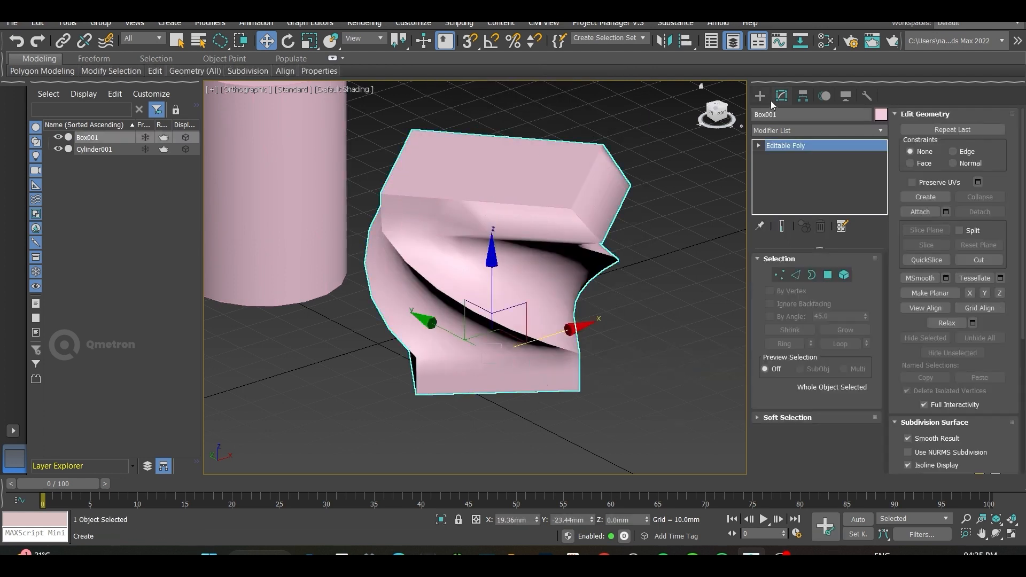
# Enter the Editable Poly's Vertex level with edges shown, return to its top level, and reselect the box.
pyautogui.click(759, 146)
pyautogui.click(781, 157)
pyautogui.press('F4')
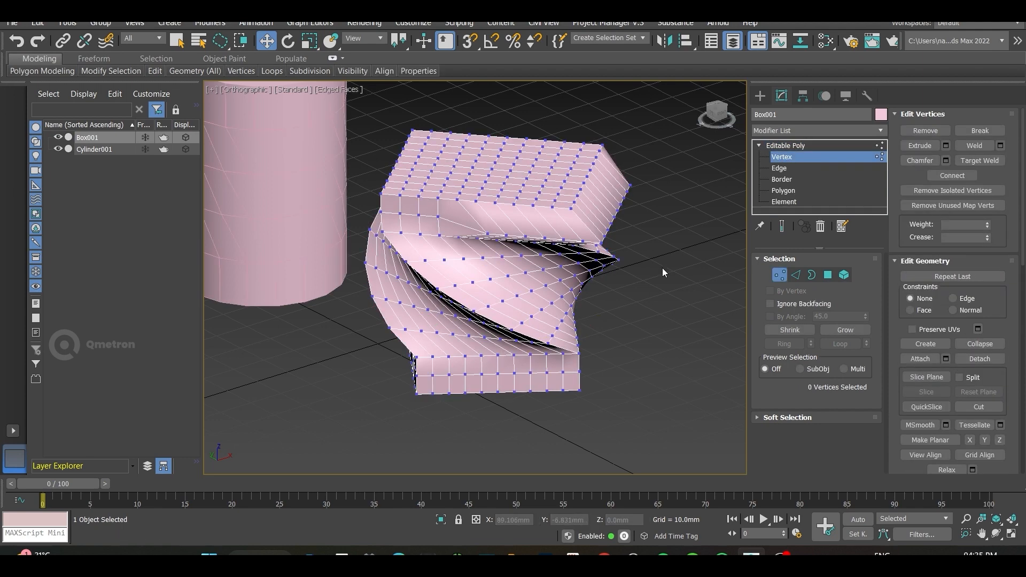
pyautogui.click(774, 146)
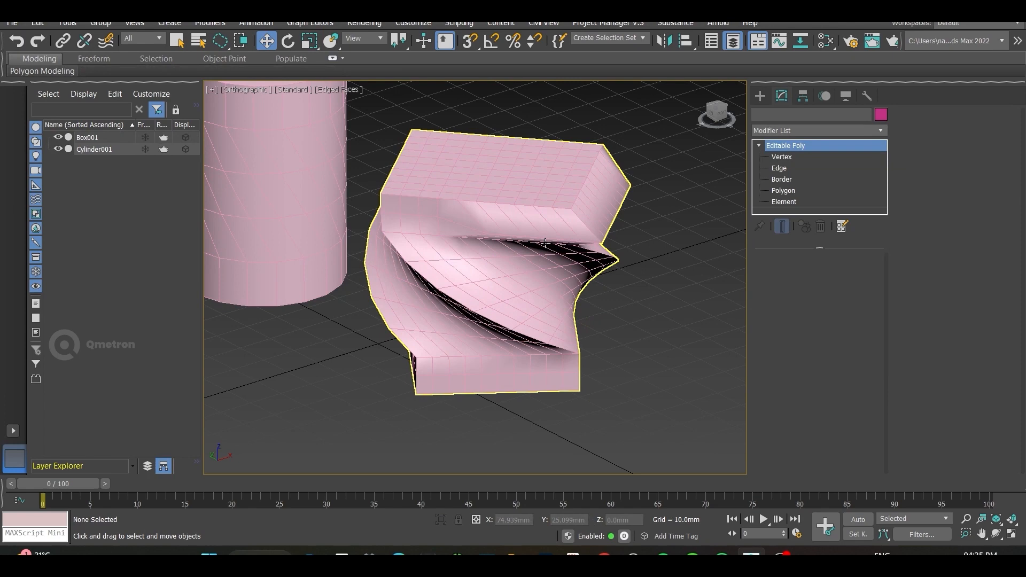
pyautogui.click(545, 242)
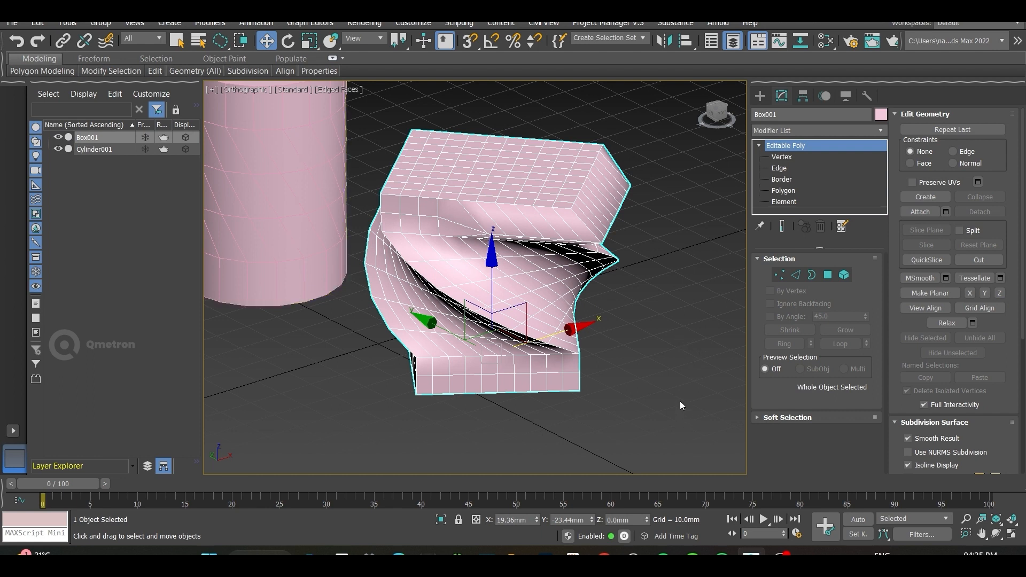
# Undo the Editable Poly conversion to restore the box's Edit Poly and Twist modifiers.
pyautogui.click(26, 43)
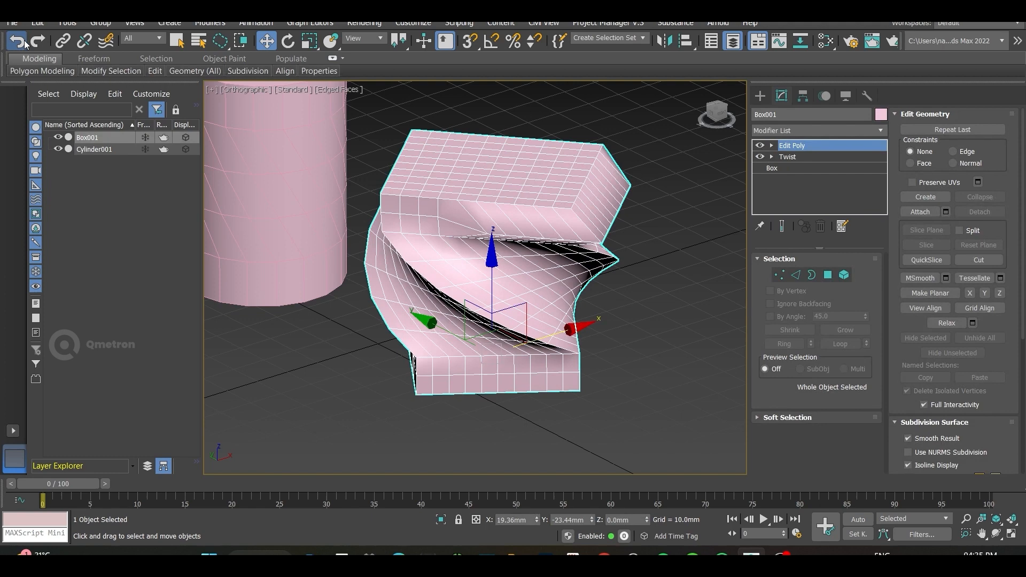
pyautogui.click(22, 41)
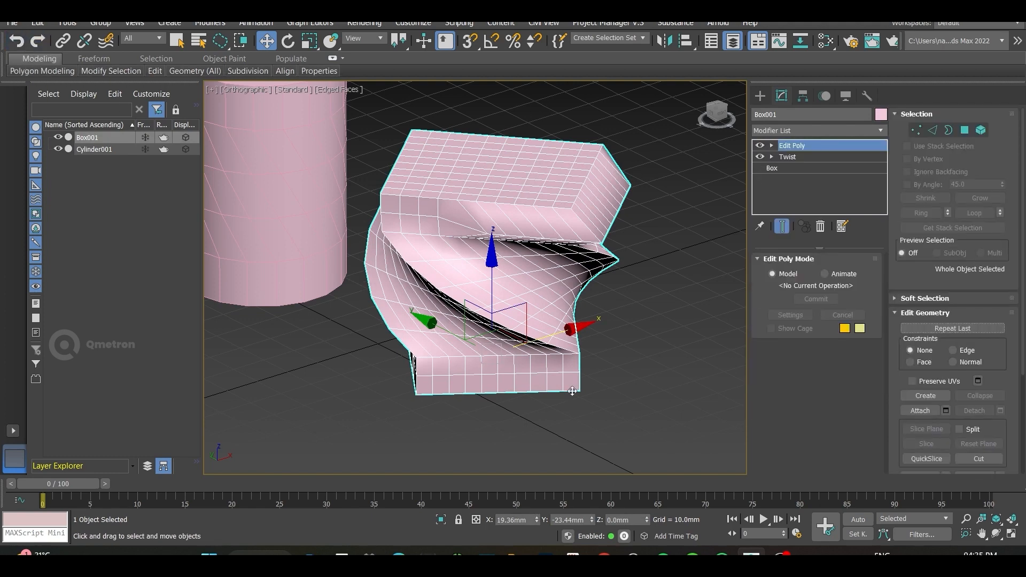
pyautogui.hotkey('ctrl', 'z')
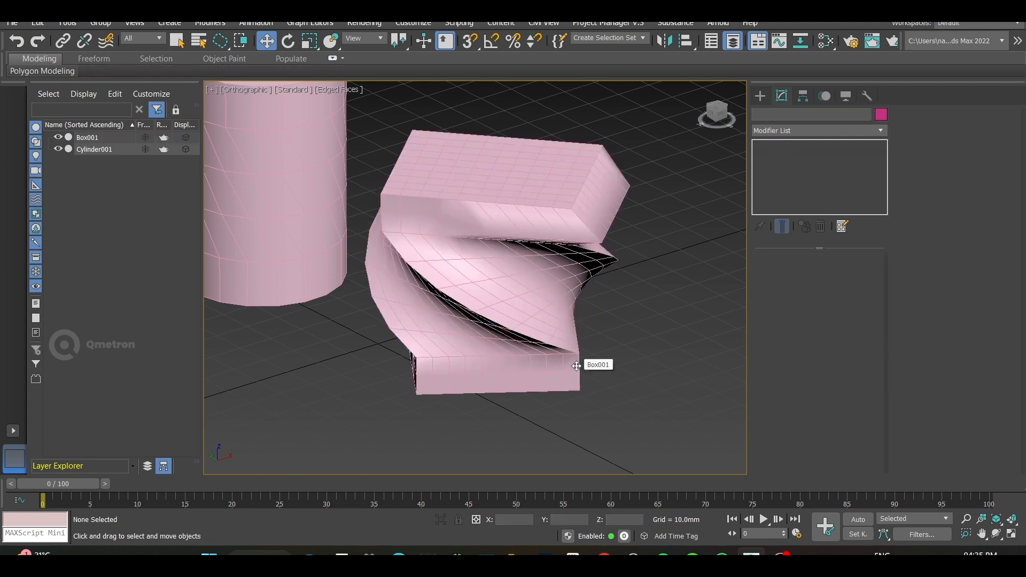
pyautogui.hotkey('ctrl', 'y')
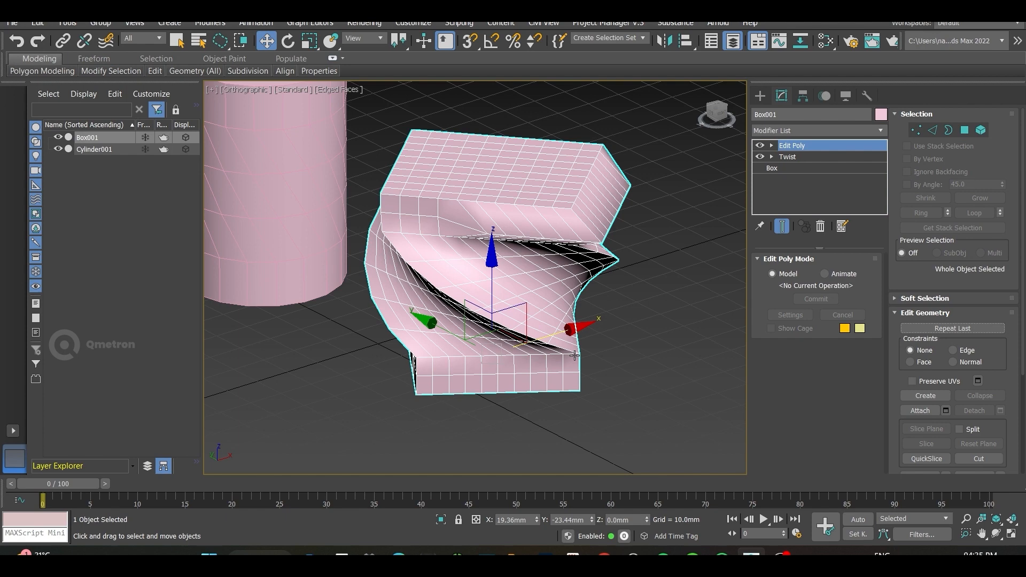
# Nudge the box about 0.35 mm along X and enter the Vertex level of its Edit Poly modifier.
pyautogui.click(538, 280)
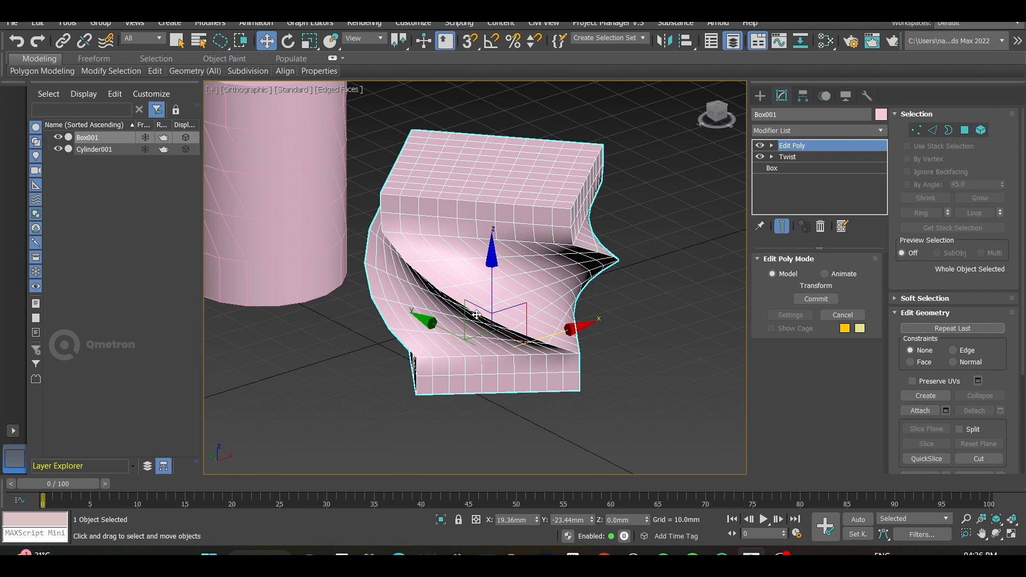
pyautogui.moveTo(476, 315); pyautogui.dragTo(478, 314)
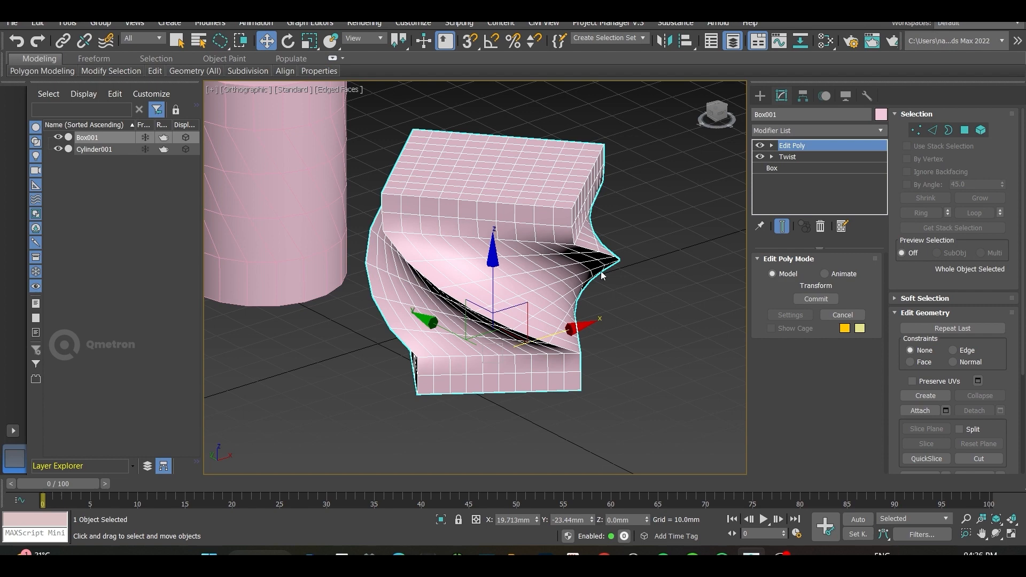
pyautogui.click(773, 149)
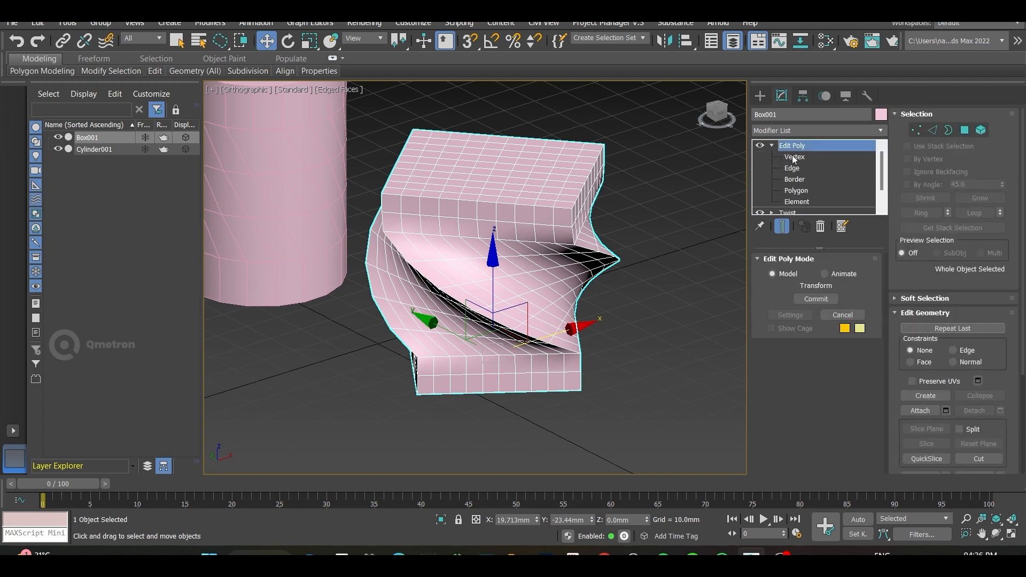
pyautogui.click(794, 157)
# Pull the corner vertex below the box's top edge about 11 mm outward along Y, try another move, and undo that move.
pyautogui.click(573, 226)
pyautogui.moveTo(542, 216); pyautogui.dragTo(567, 228)
pyautogui.scroll(2, 576, 221)
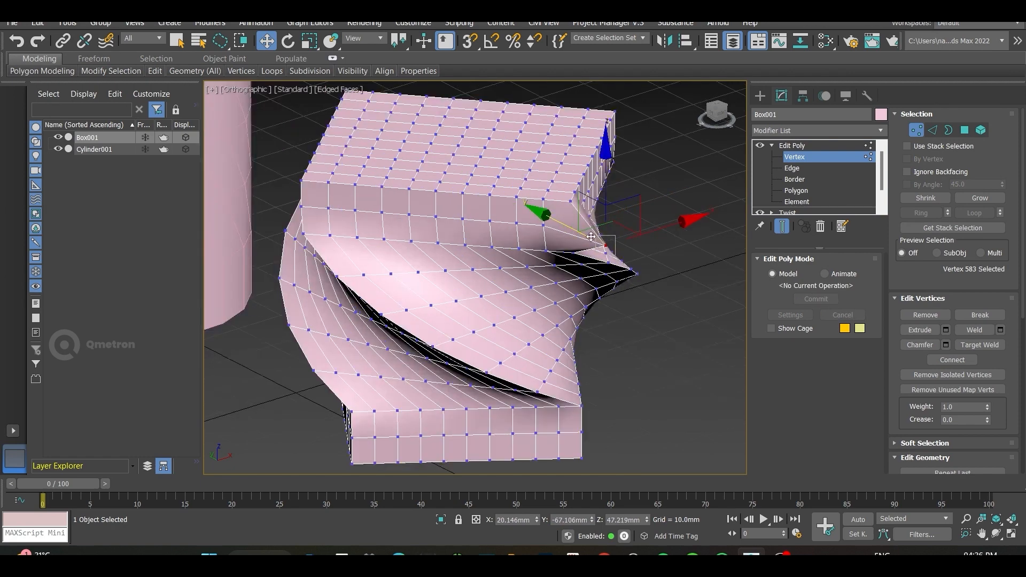
pyautogui.moveTo(576, 234); pyautogui.dragTo(560, 229)
pyautogui.hotkey('ctrl', 'z')
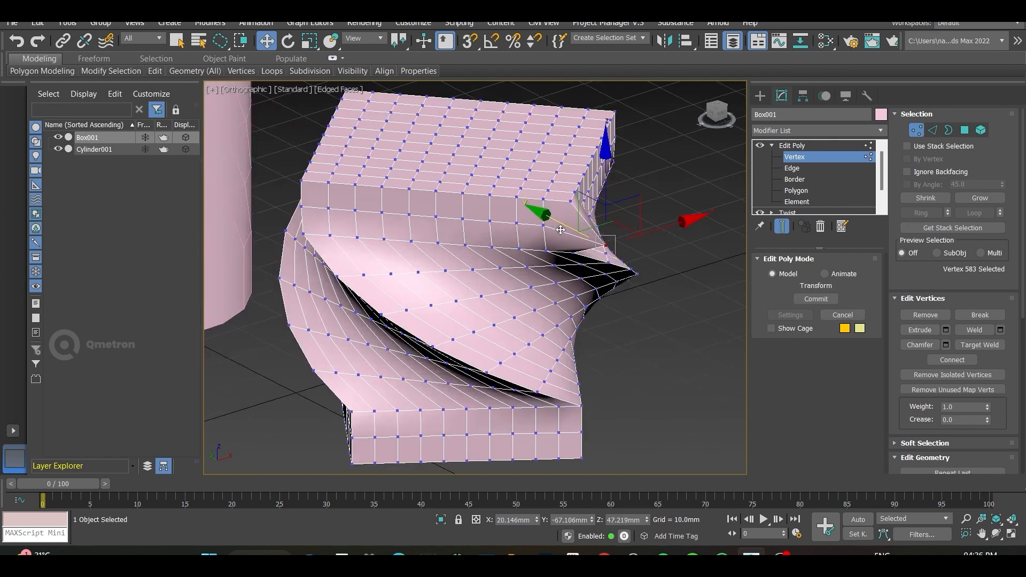
# Undo the corner vertex's outward move, redo it, and undo it again.
pyautogui.scroll(2, 594, 261)
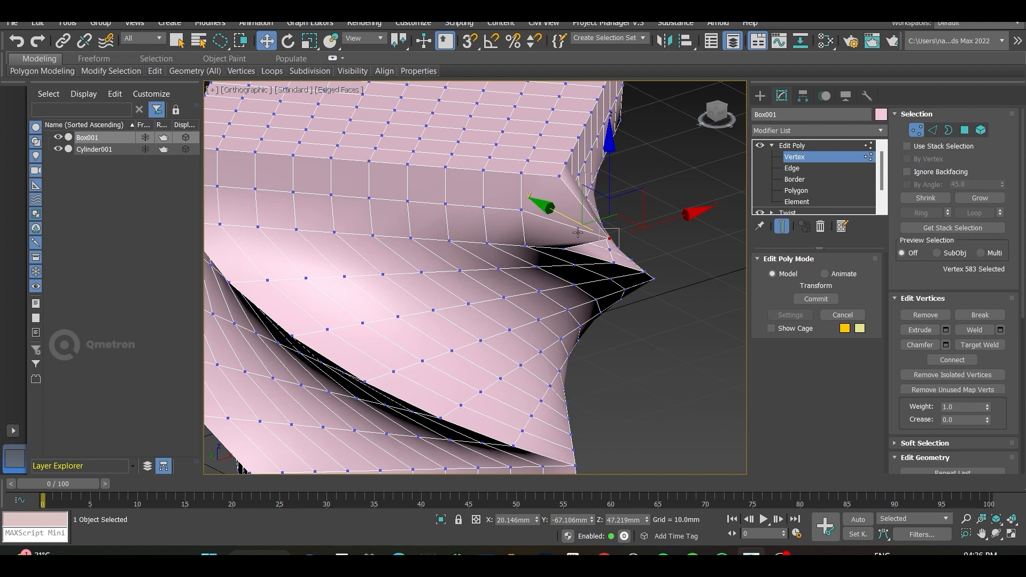
pyautogui.hotkey('ctrl', 'z')
pyautogui.hotkey('ctrl', 'z')
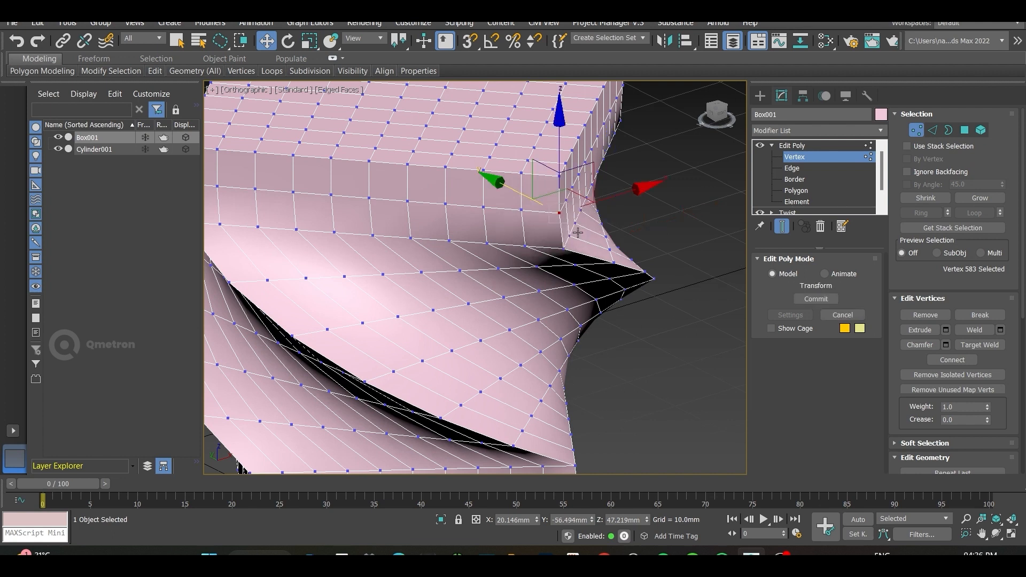
pyautogui.hotkey('ctrl', 'y')
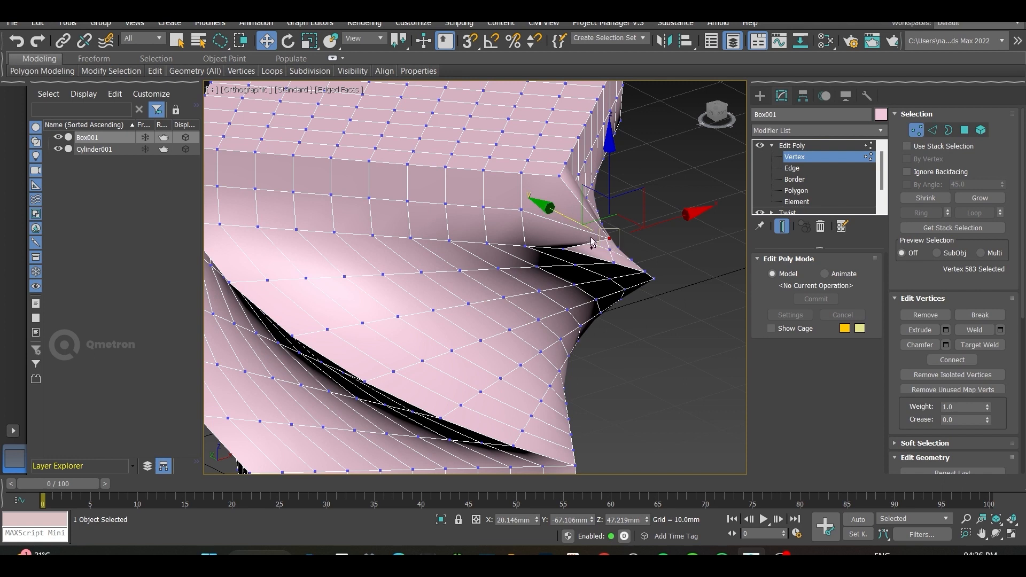
pyautogui.hotkey('ctrl', 'z')
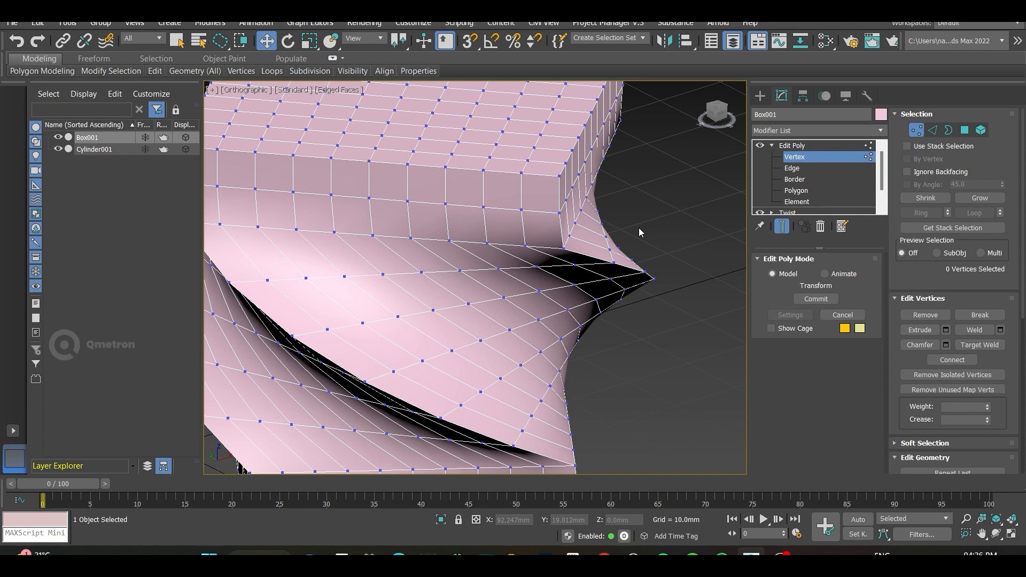
# Step back through the remaining edits, undoing the box nudge and the earlier vertex selections.
pyautogui.hotkey('ctrl', 'z')
pyautogui.hotkey('ctrl', 'z')
pyautogui.hotkey('ctrl', 'z')
pyautogui.hotkey('ctrl', 'z')
pyautogui.hotkey('ctrl', 'z')
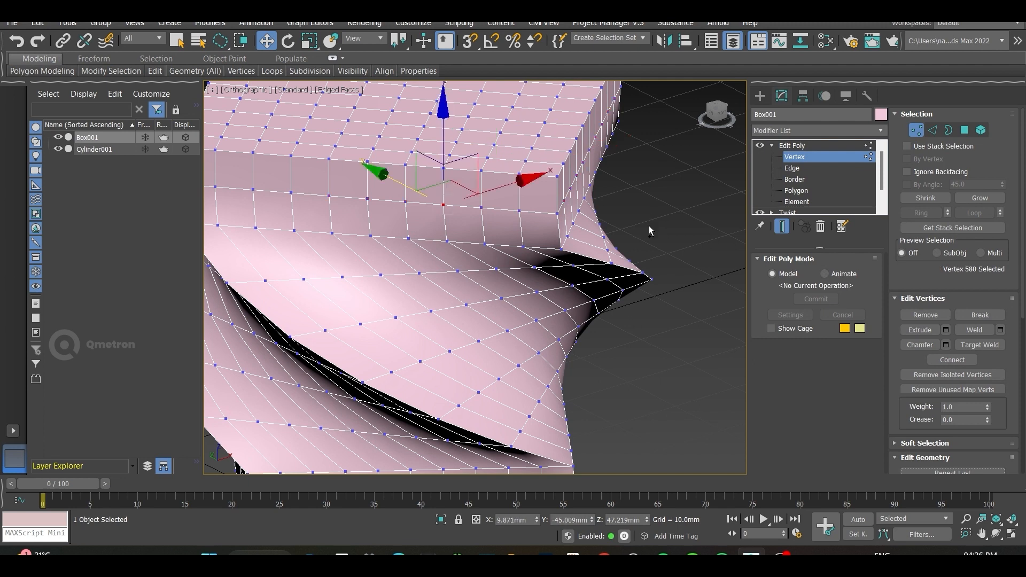
pyautogui.hotkey('ctrl', 'z')
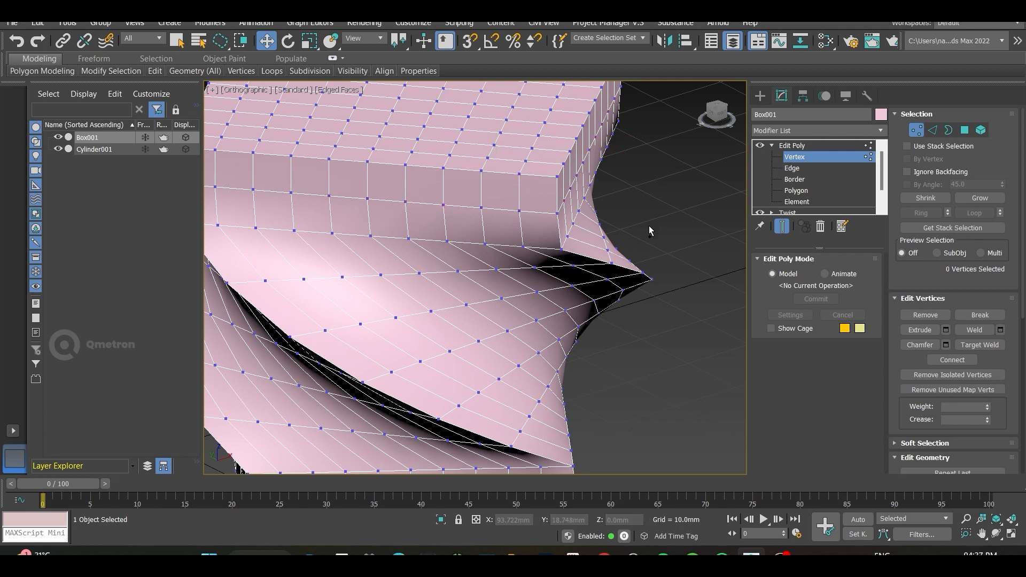
# Delete the Edit Poly and Twist modifiers from the box, leaving only its base Box object.
pyautogui.click(771, 146)
pyautogui.scroll(-5, 533, 211)
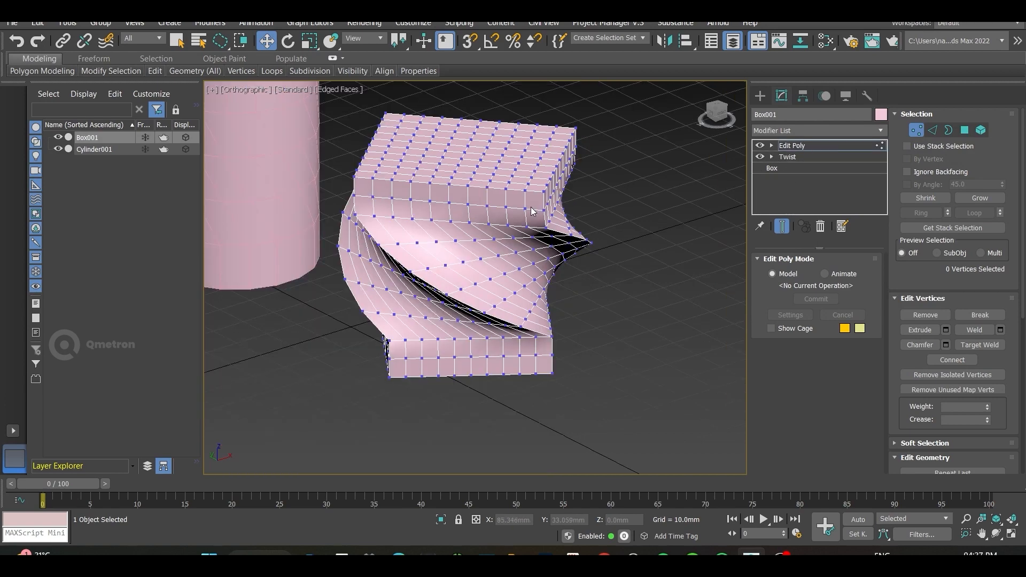
pyautogui.rightClick(786, 151)
pyautogui.click(801, 166)
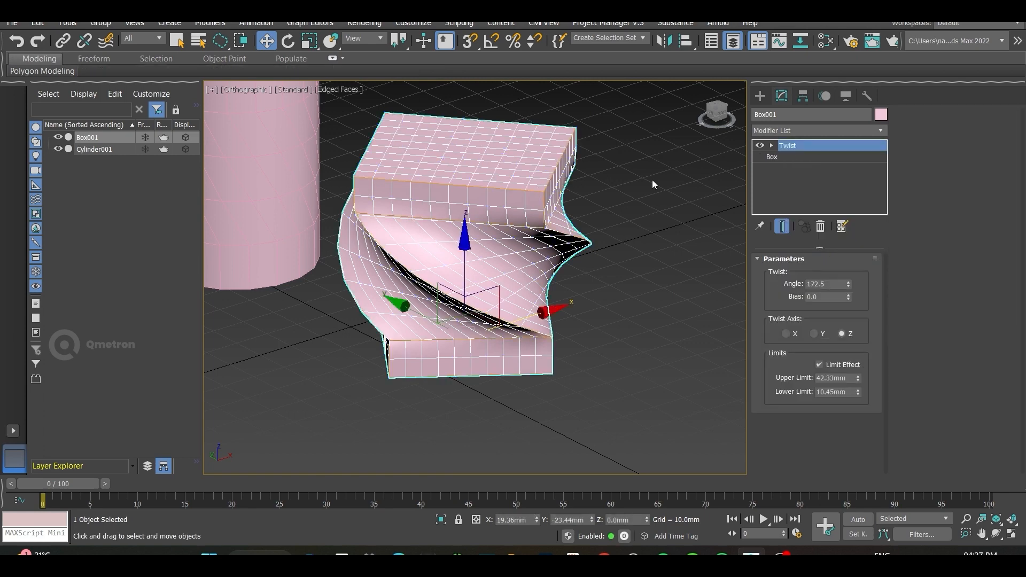
pyautogui.rightClick(789, 148)
pyautogui.click(801, 167)
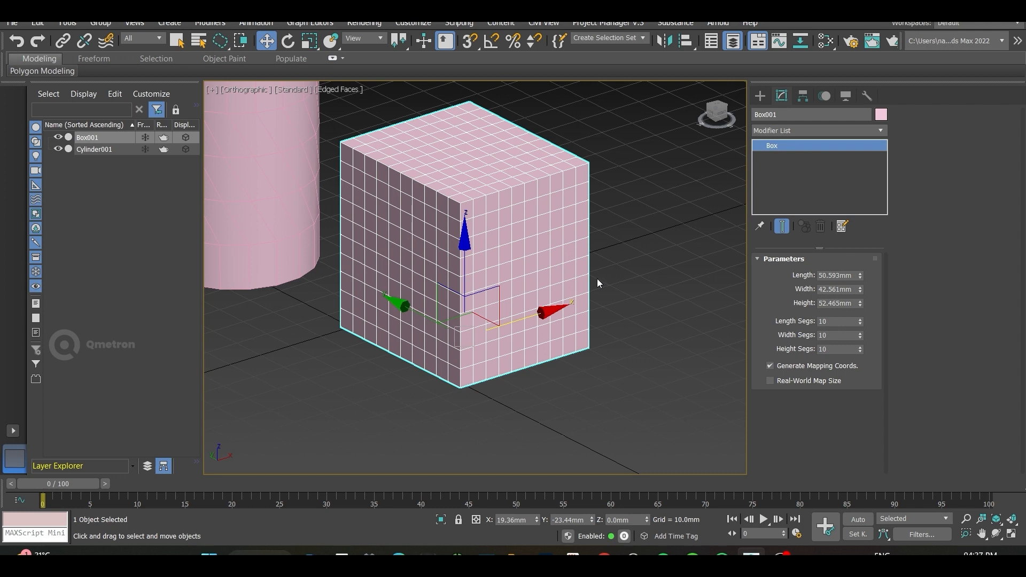
# Apply a Twist modifier to the box and set its twist angle to 113.5.
pyautogui.click(773, 134)
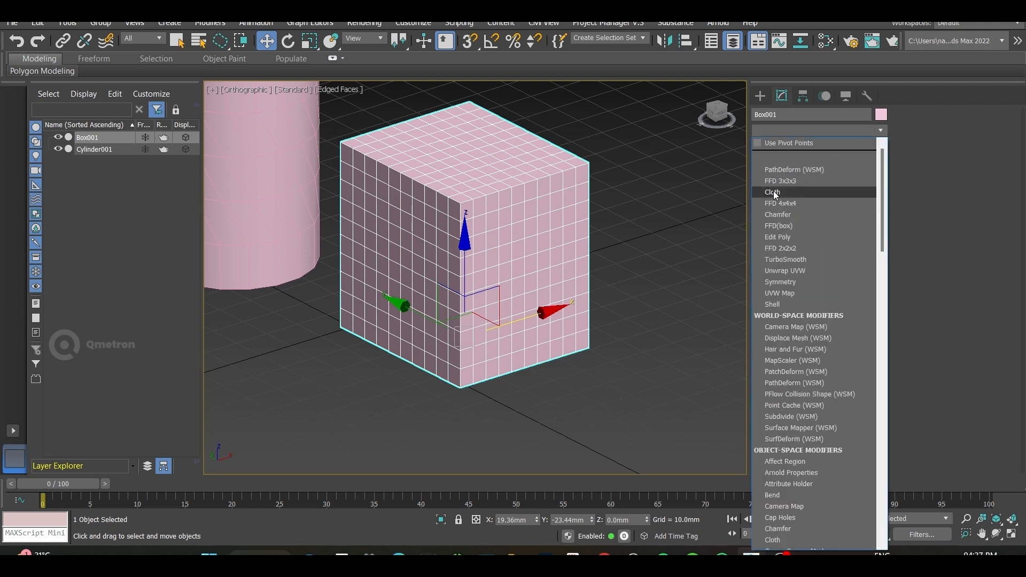
pyautogui.click(643, 361)
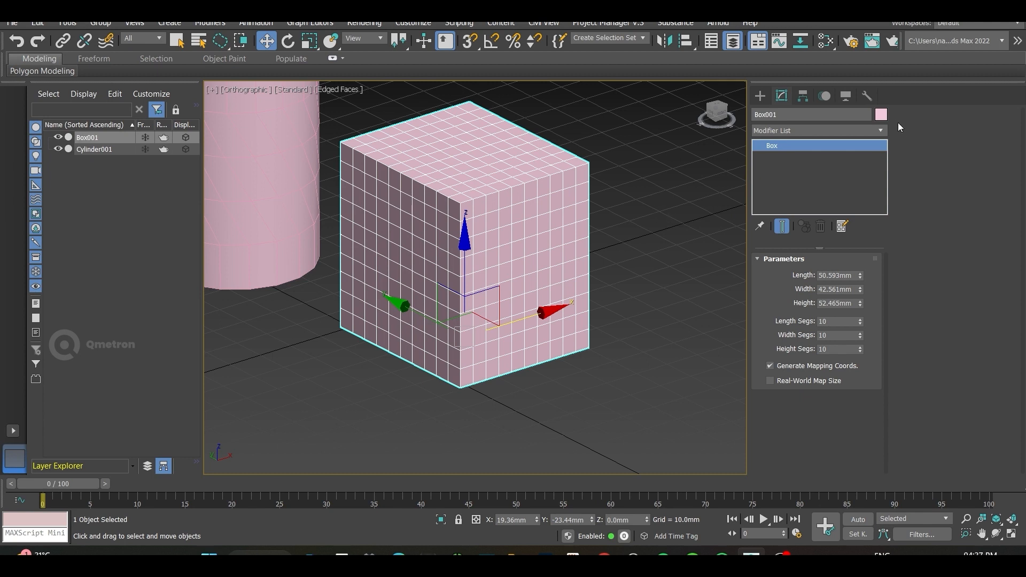
pyautogui.click(796, 133)
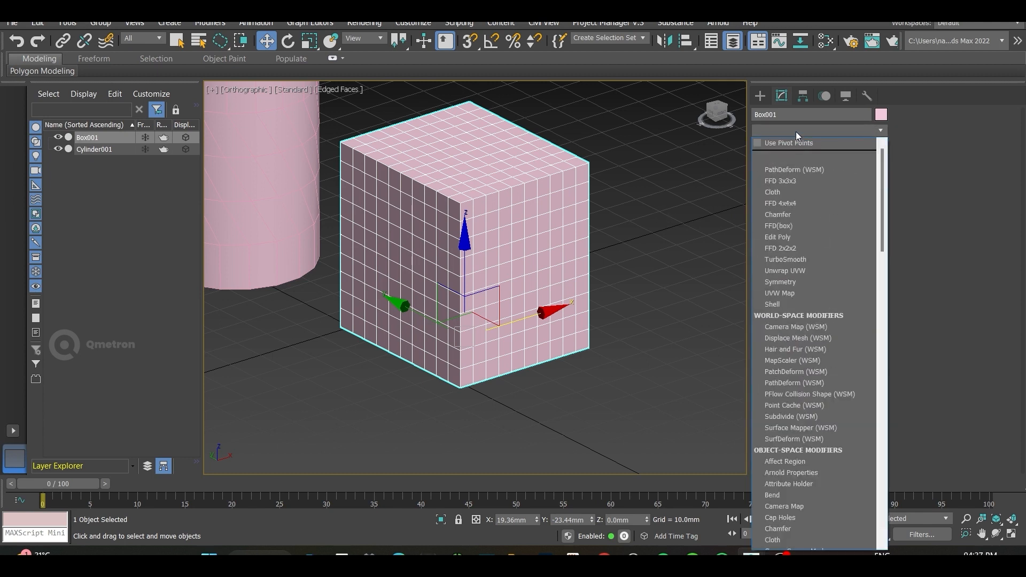
pyautogui.write('tw')
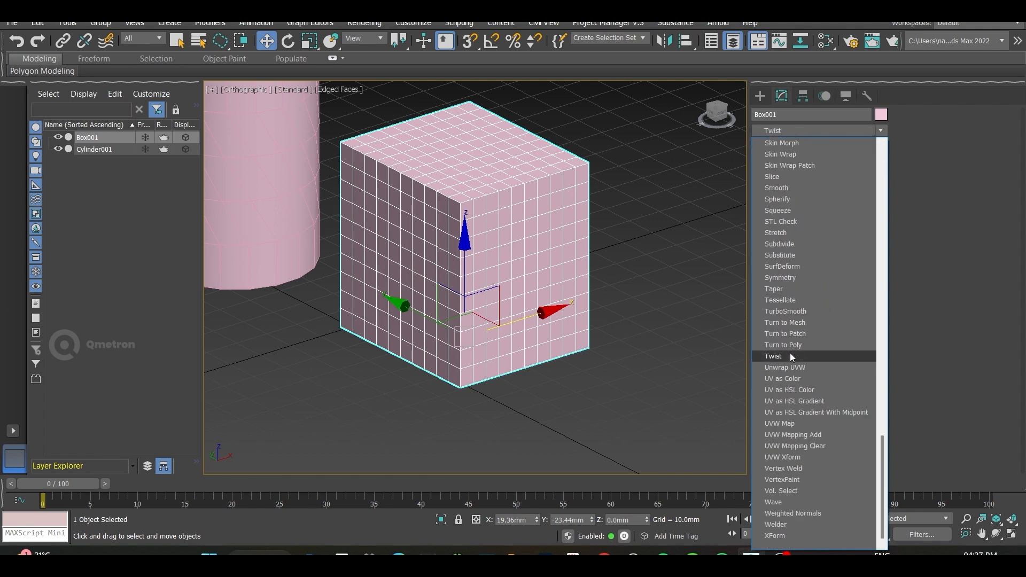
pyautogui.press('Return')
pyautogui.moveTo(848, 283); pyautogui.dragTo(855, 167)
# Add an Edit Poly modifier above Twist and enter its Polygon level.
pyautogui.click(803, 133)
pyautogui.scroll(-1, 803, 136)
pyautogui.click(801, 143)
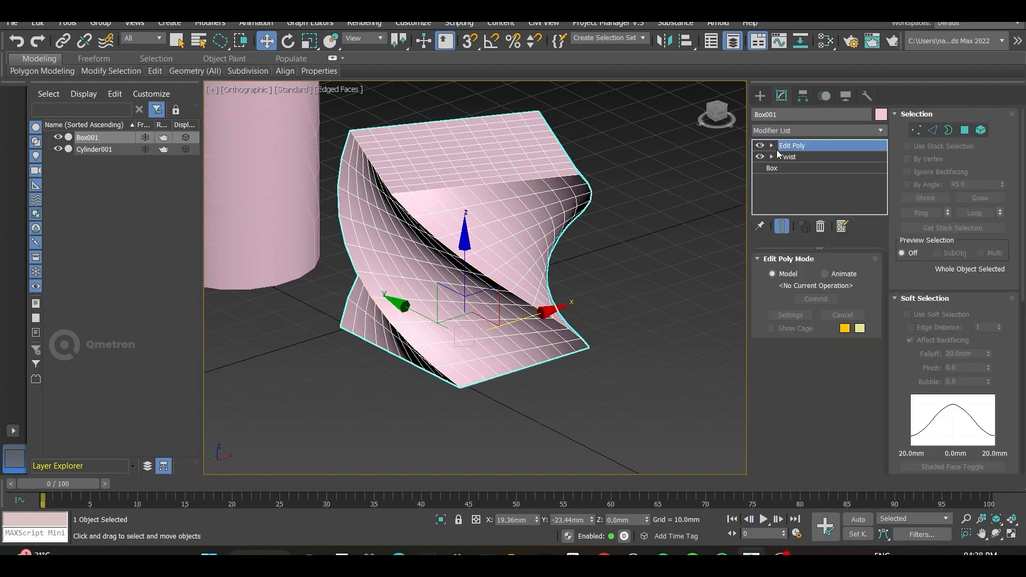
pyautogui.click(772, 145)
pyautogui.click(799, 191)
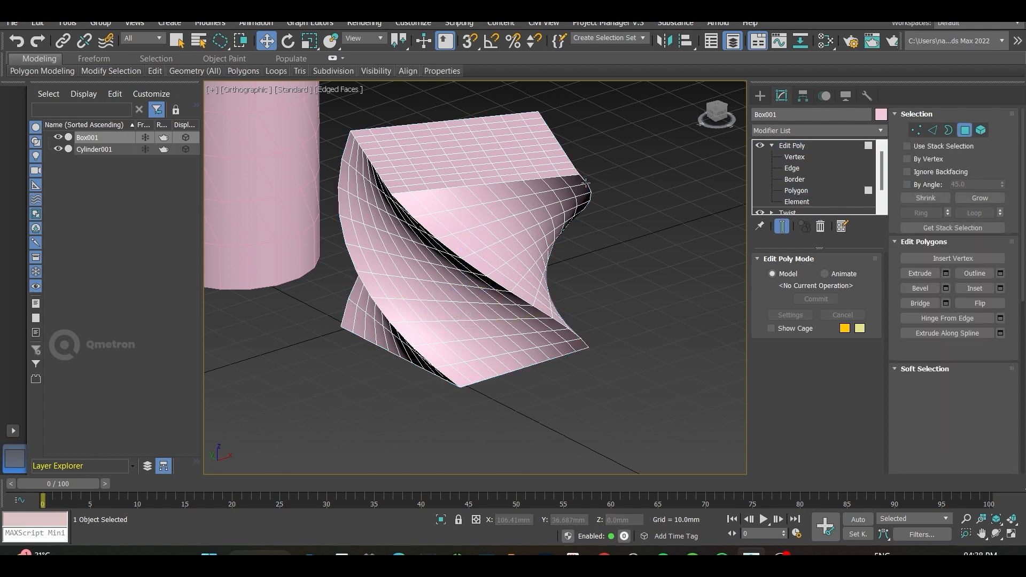
# From the top view, select the rectangular ring of polygons one row inside the edges of the box's top face.
pyautogui.press('t')
pyautogui.press('F4')
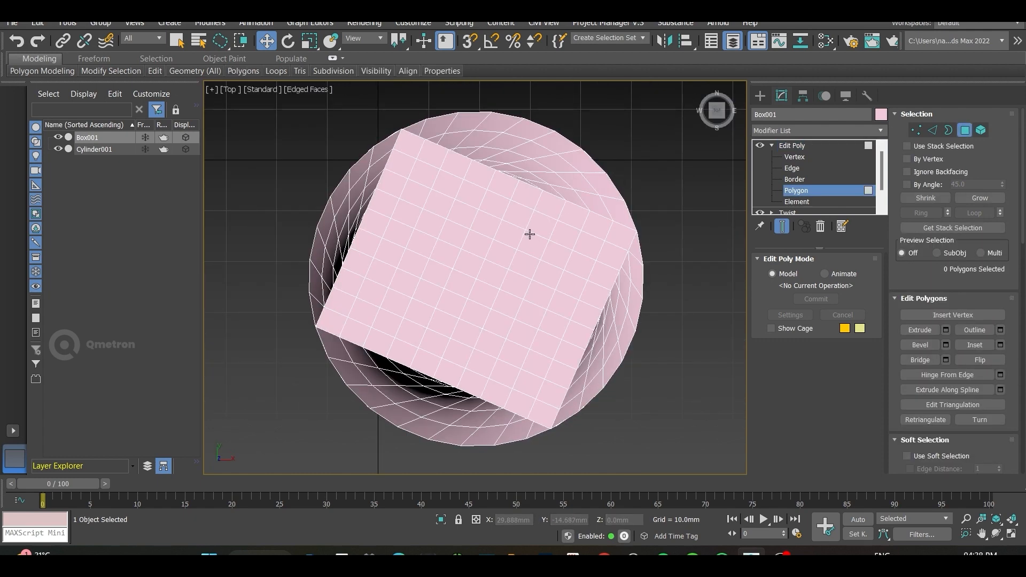
pyautogui.click(369, 313)
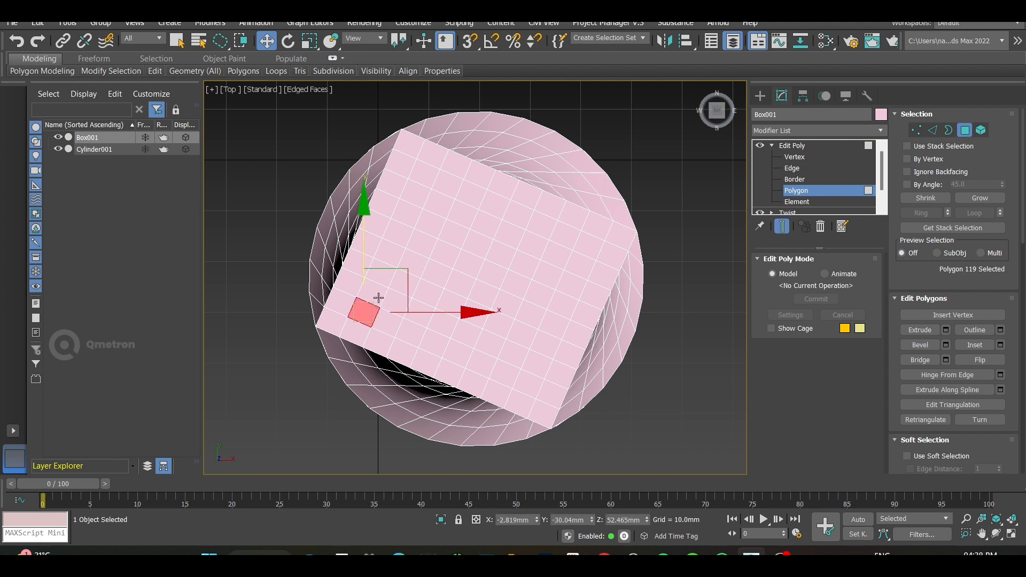
pyautogui.keyDown('ctrl'); pyautogui.click(378, 297); pyautogui.keyUp('ctrl')
pyautogui.keyDown('shift'); pyautogui.click(430, 182); pyautogui.keyUp('shift')
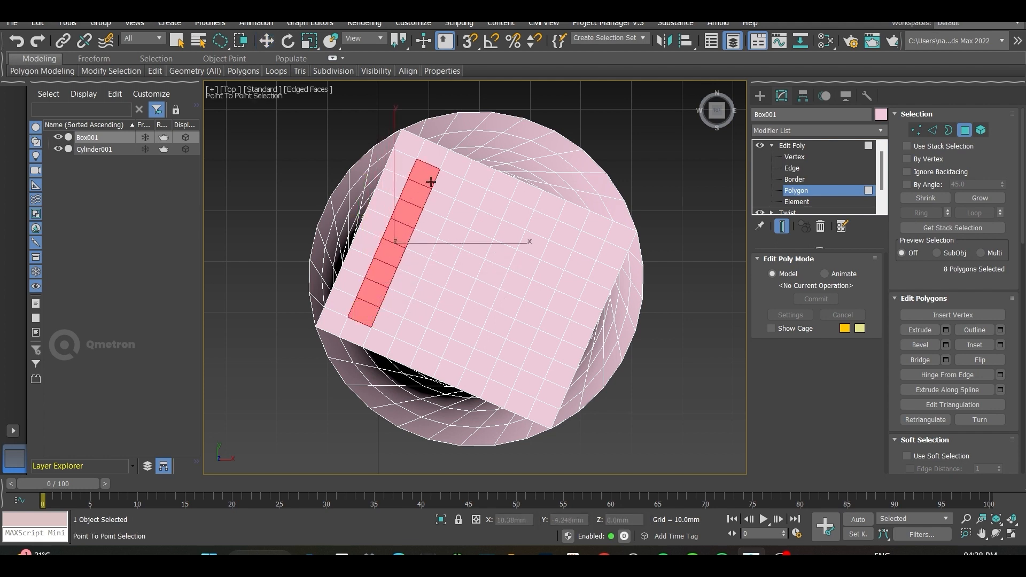
pyautogui.moveTo(430, 181)
pyautogui.keyDown('shift'); pyautogui.mouseDown()
pyautogui.moveTo(583, 242)
pyautogui.moveTo(534, 367)
pyautogui.moveTo(519, 373)
pyautogui.moveTo(380, 319)
pyautogui.mouseUp(); pyautogui.keyUp('shift')
pyautogui.press('w')
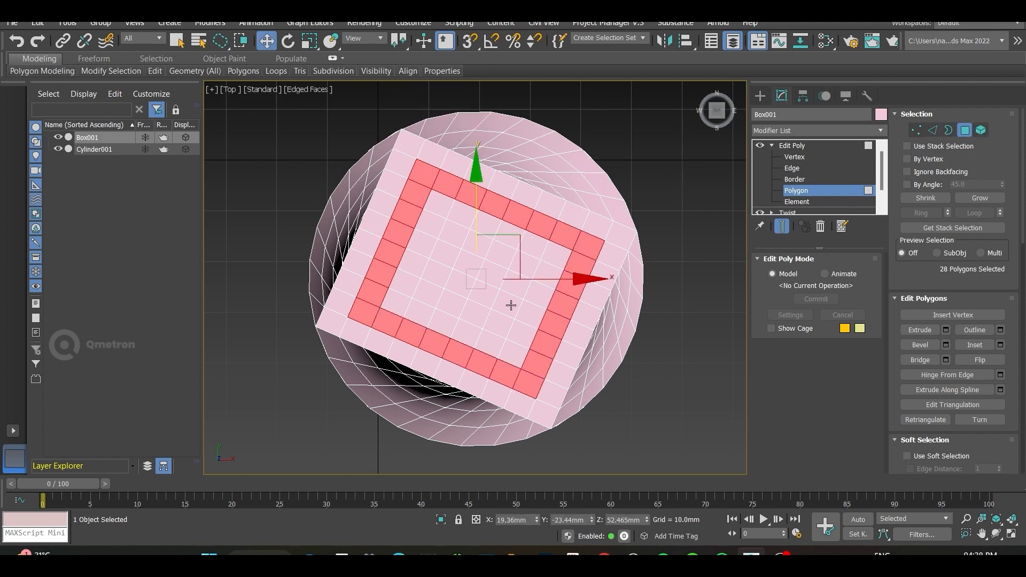
# Raise the selected polygon ring about 1.5 mm along Z and return to the Edit Poly object level.
pyautogui.keyDown('alt'); pyautogui.moveTo(492, 269); pyautogui.dragTo(437, 196, button='middle'); pyautogui.keyUp('alt')
pyautogui.scroll(4, 437, 196)
pyautogui.moveTo(482, 154); pyautogui.dragTo(492, 135)
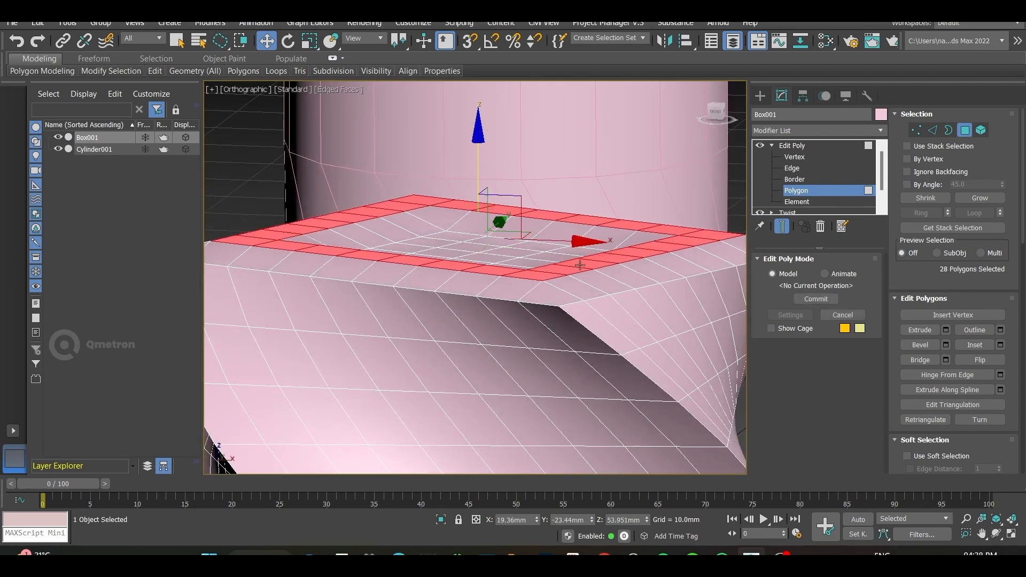
pyautogui.keyDown('alt'); pyautogui.moveTo(579, 263); pyautogui.dragTo(543, 275, button='middle'); pyautogui.keyUp('alt')
pyautogui.click(790, 145)
pyautogui.press('z')
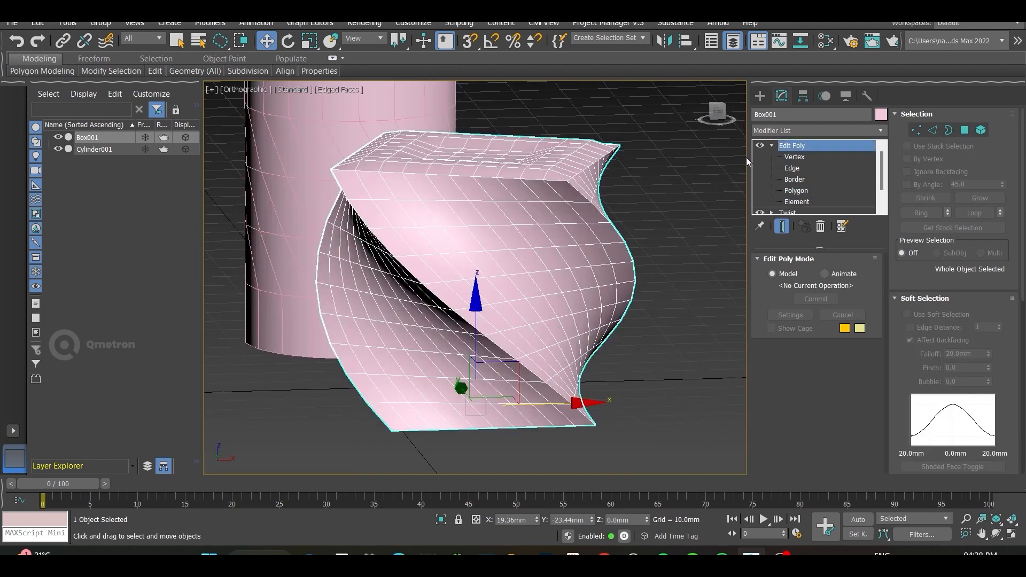
# Turn off edged faces and inspect the twisted box's raised ring with and without its wireframe.
pyautogui.click(772, 144)
pyautogui.press('F4')
pyautogui.keyDown('alt'); pyautogui.moveTo(494, 217); pyautogui.dragTo(577, 331, button='middle'); pyautogui.keyUp('alt')
pyautogui.press('z')
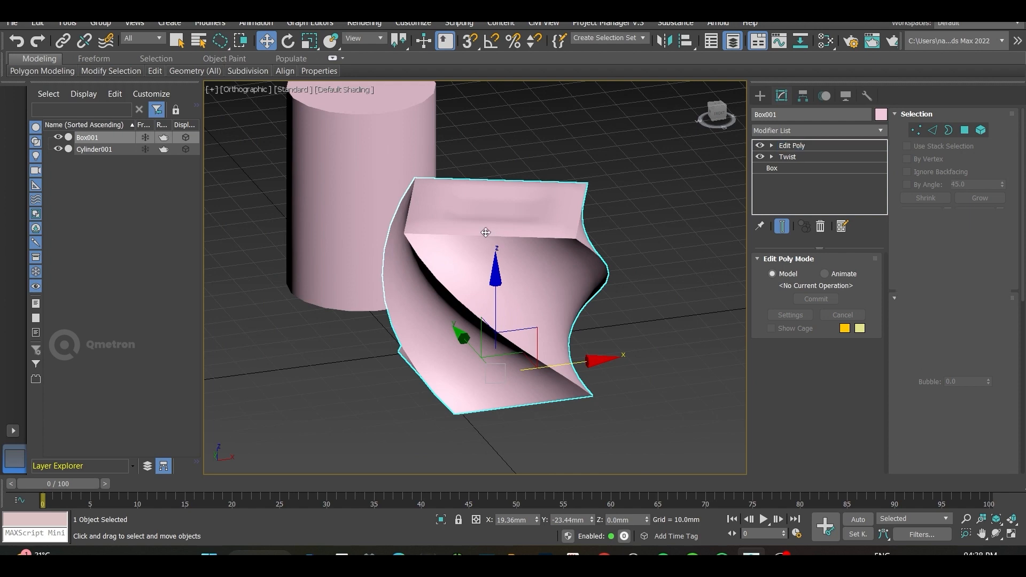
pyautogui.press('F4')
pyautogui.press('F4')
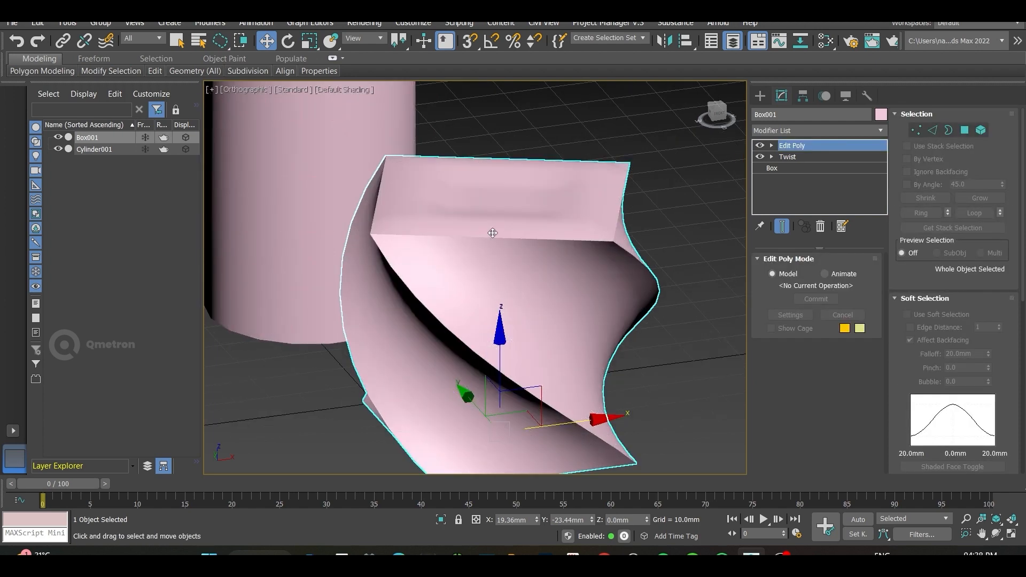
pyautogui.press('F4')
pyautogui.press('F4')
# Convert the twisted box to Editable Poly, and undo the conversion.
pyautogui.rightClick(550, 287)
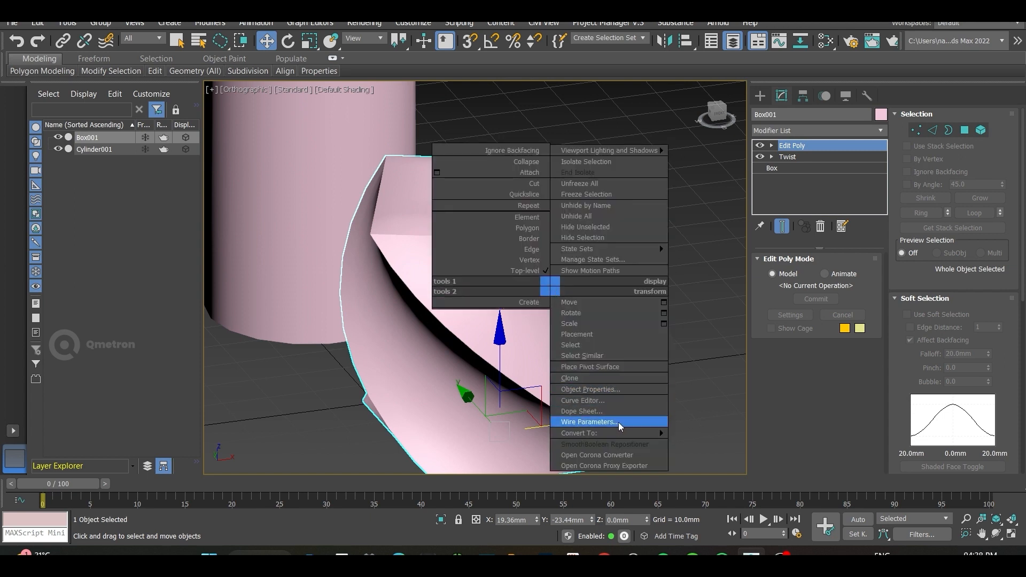
pyautogui.moveTo(643, 434)
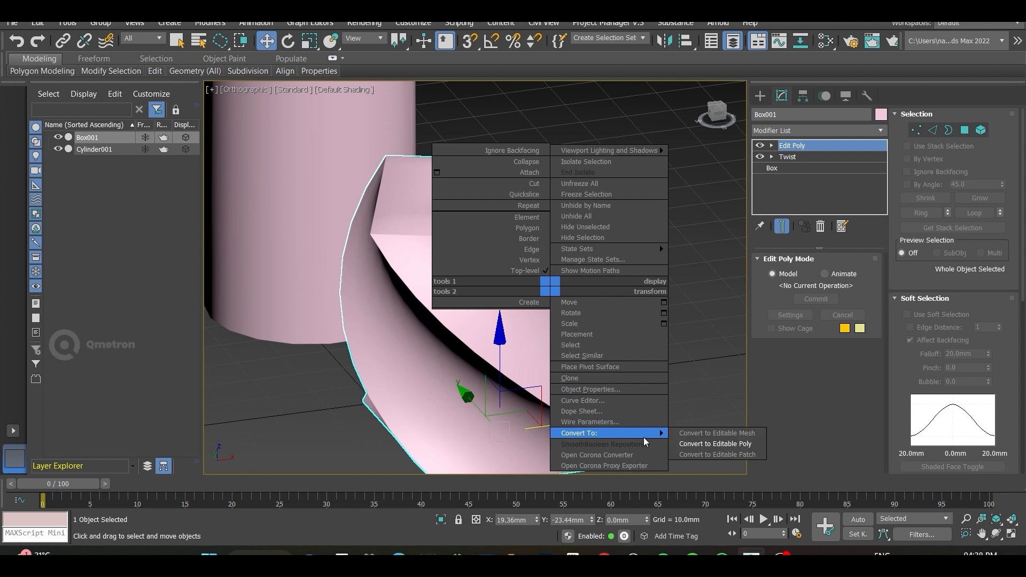
pyautogui.click(722, 443)
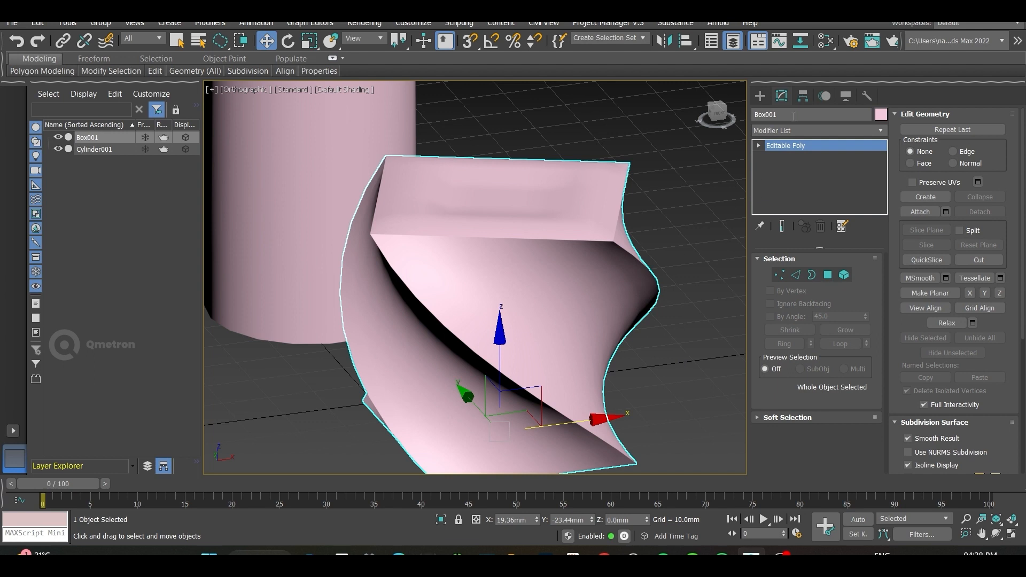
pyautogui.hotkey('ctrl', 'z')
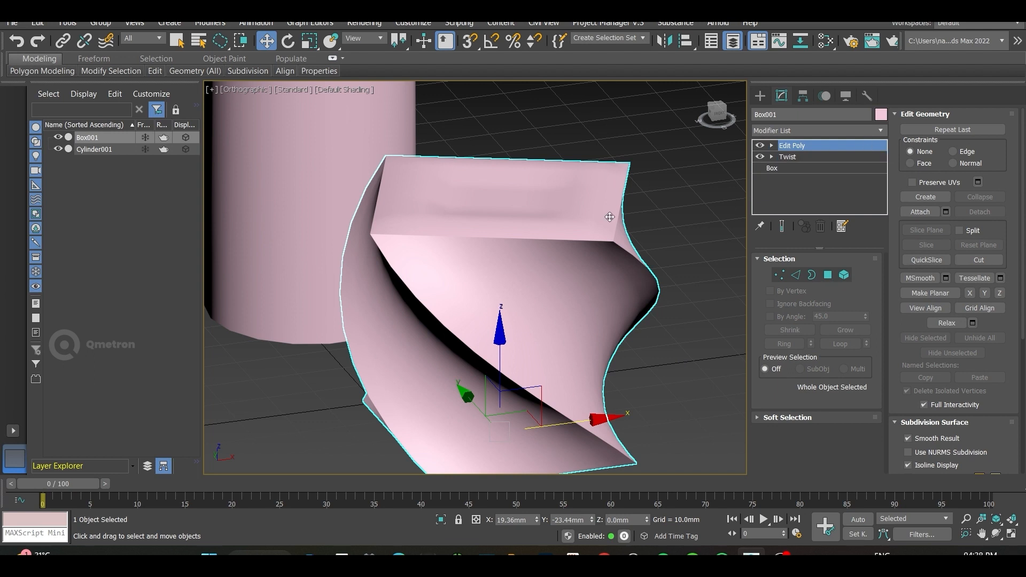
# Collapse the box's entire modifier stack with Collapse All, accepting the removal of its parameters.
pyautogui.rightClick(802, 151)
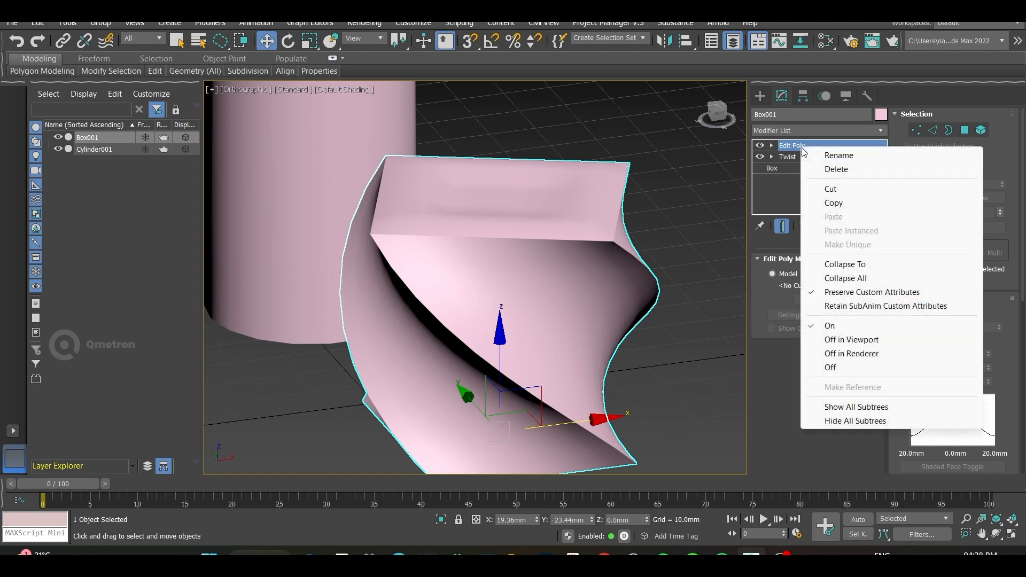
pyautogui.click(834, 282)
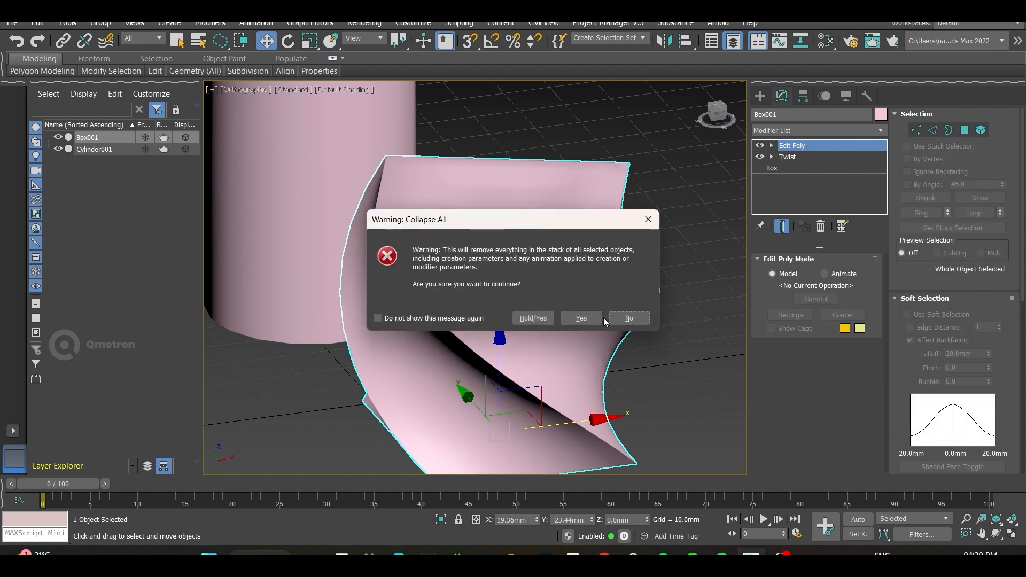
pyautogui.click(580, 318)
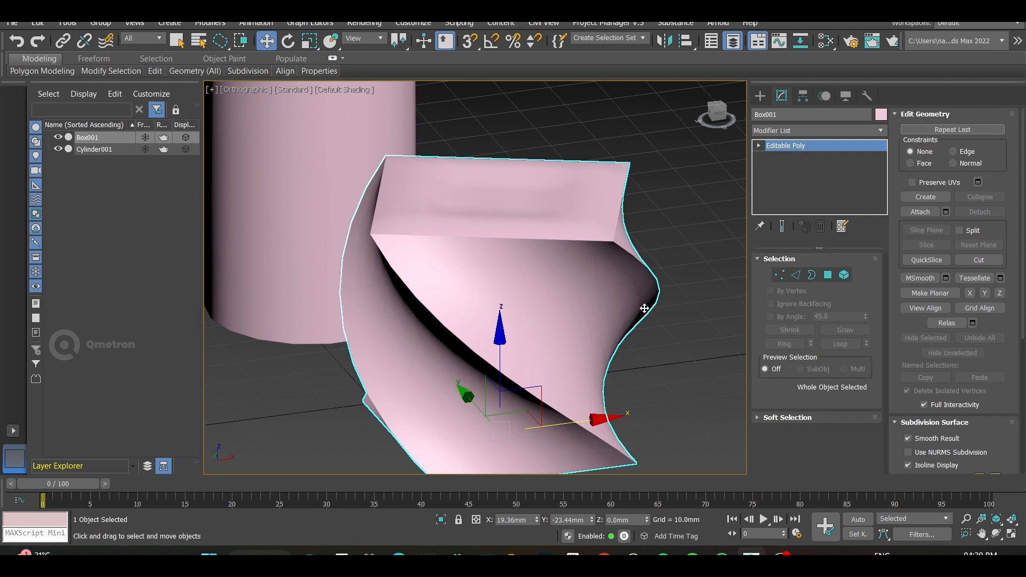
# Reselect the collapsed box, convert it to Editable Poly, and undo back to the Box, Twist and Edit Poly stack.
pyautogui.click(661, 307)
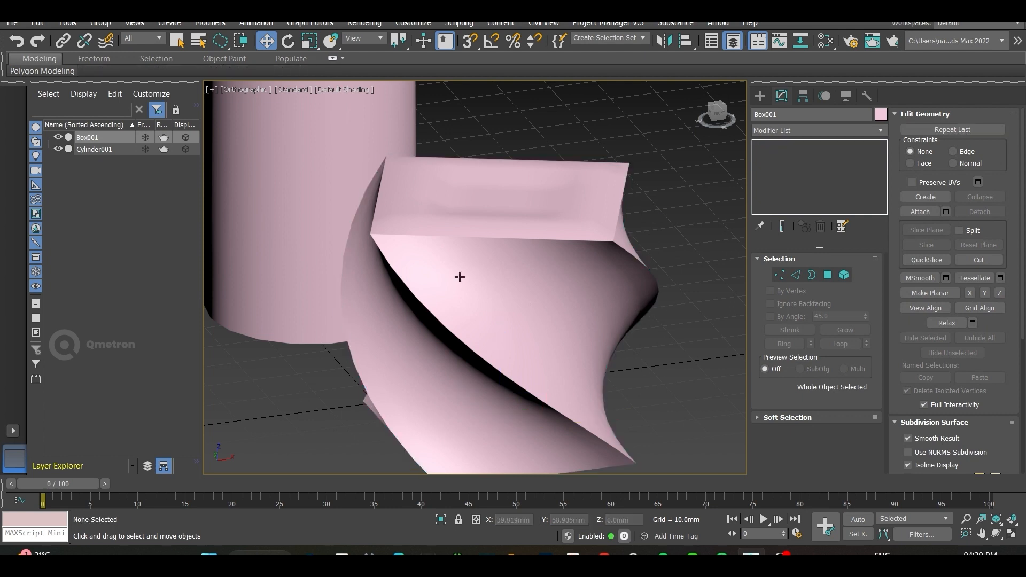
pyautogui.rightClick(457, 273)
pyautogui.click(714, 367)
pyautogui.click(524, 258)
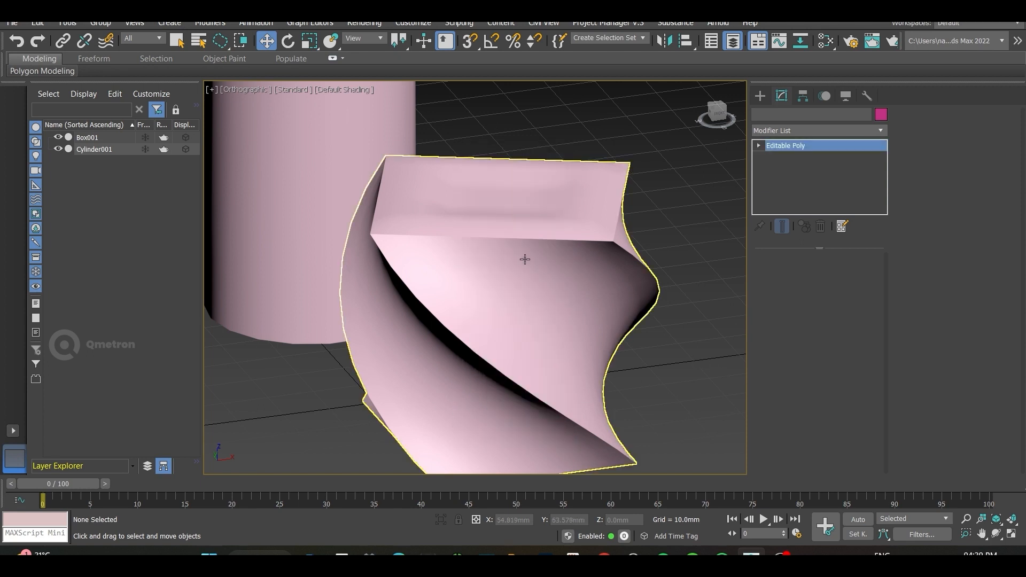
pyautogui.rightClick(527, 324)
pyautogui.moveTo(566, 461)
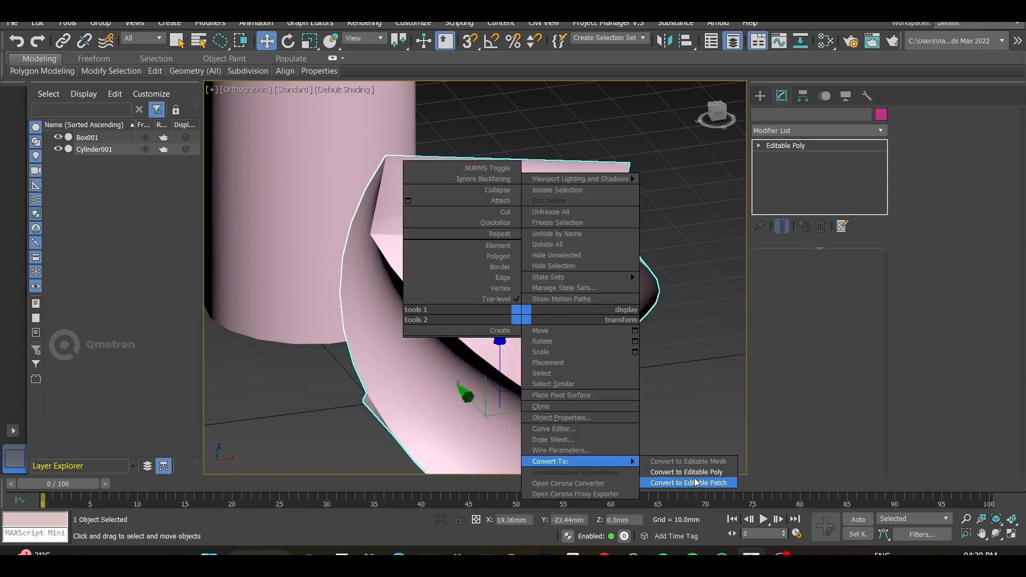
pyautogui.click(693, 473)
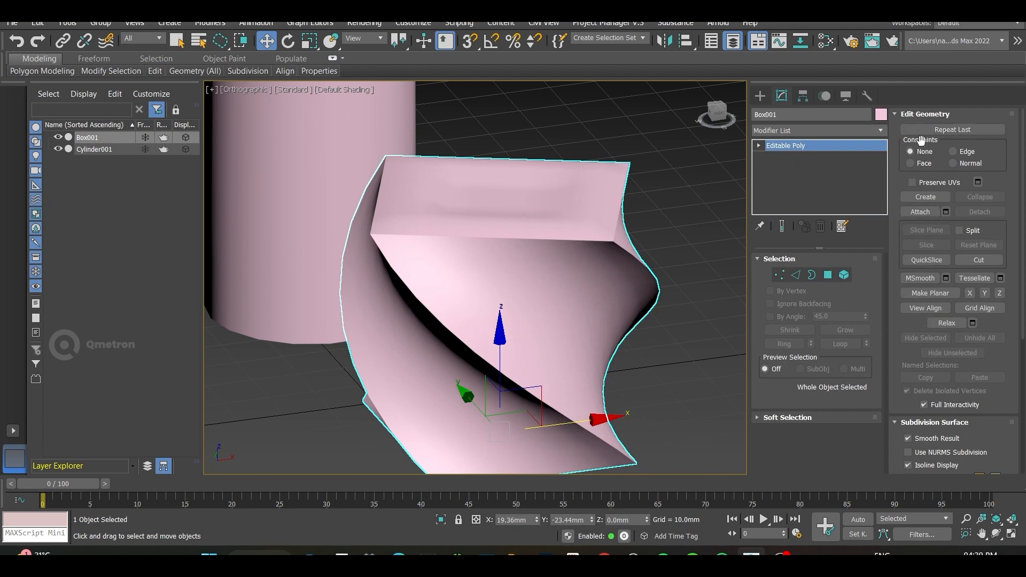
pyautogui.hotkey('ctrl', 'd')
pyautogui.hotkey('ctrl', 'z')
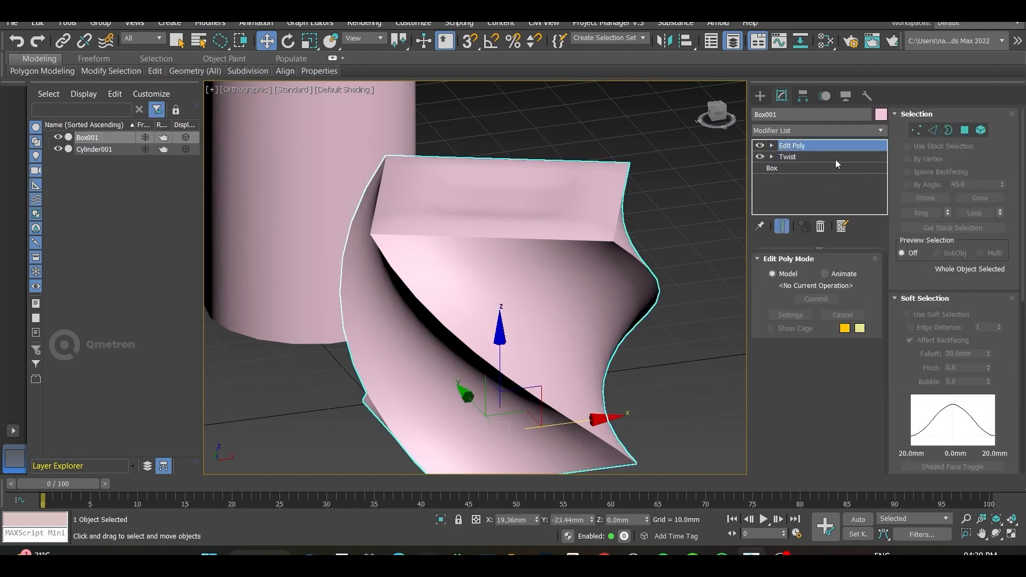
# Turn off the Edit Poly modifier and collapse the stack up to and including Twist.
pyautogui.click(760, 146)
pyautogui.click(787, 158)
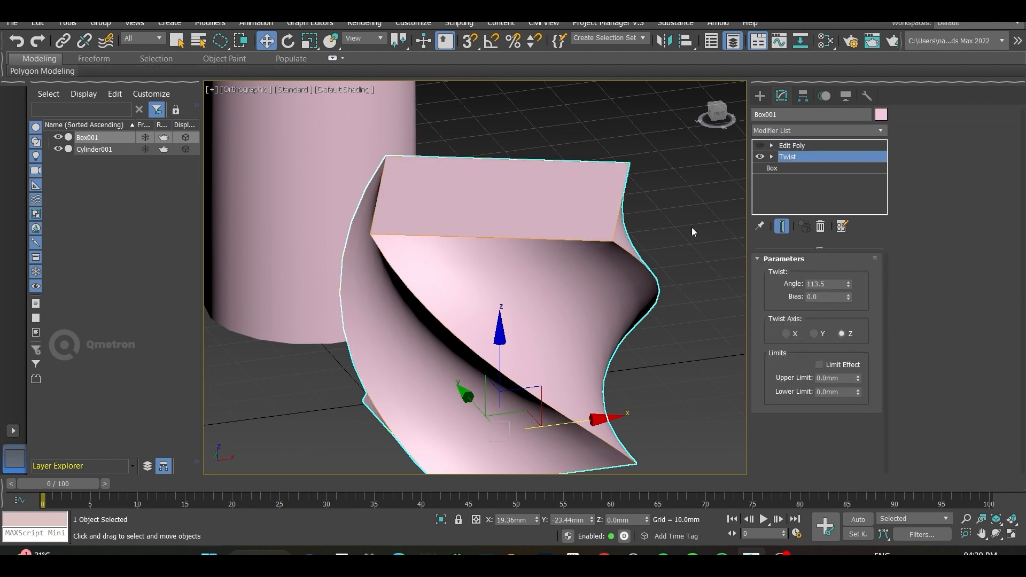
pyautogui.rightClick(794, 159)
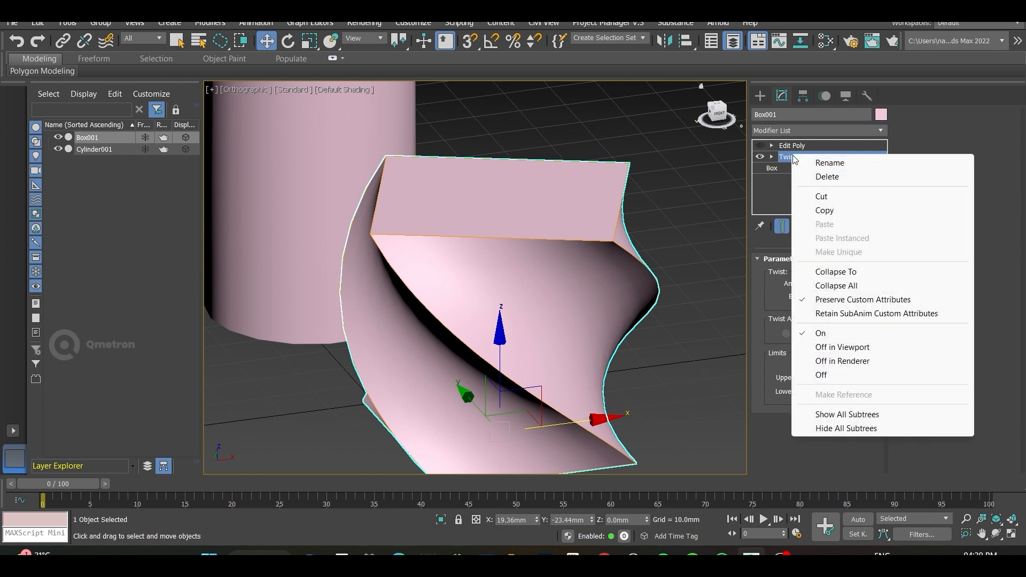
pyautogui.click(832, 275)
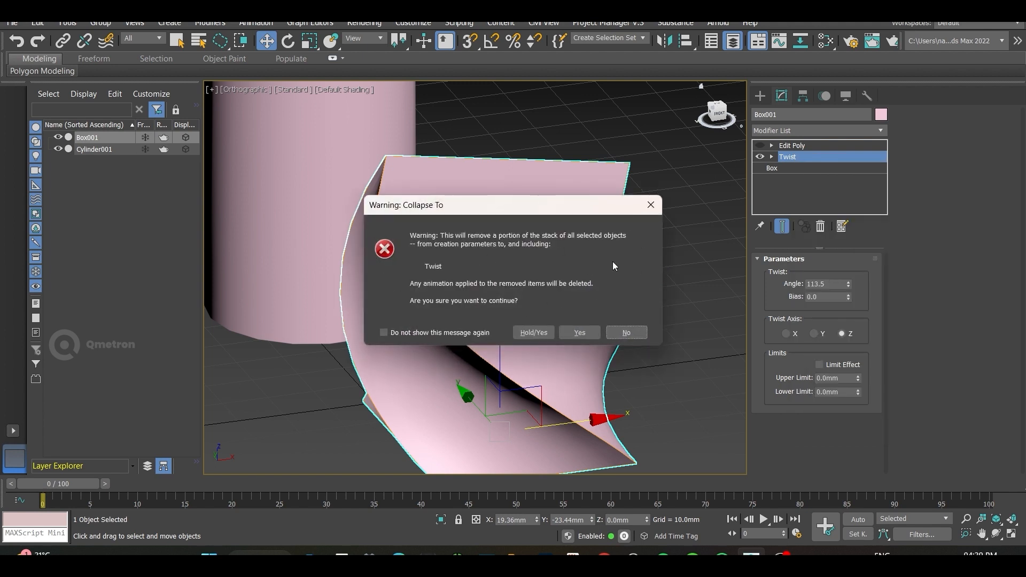
pyautogui.click(580, 332)
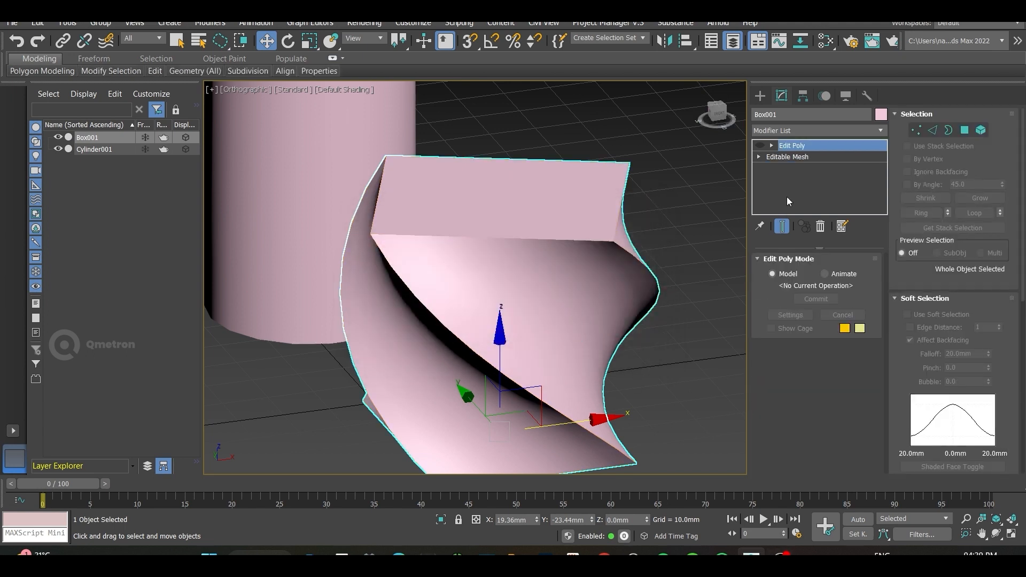
# Try to select the Editable Mesh level beneath Edit Poly, declining to continue each time.
pyautogui.click(787, 156)
pyautogui.click(650, 214)
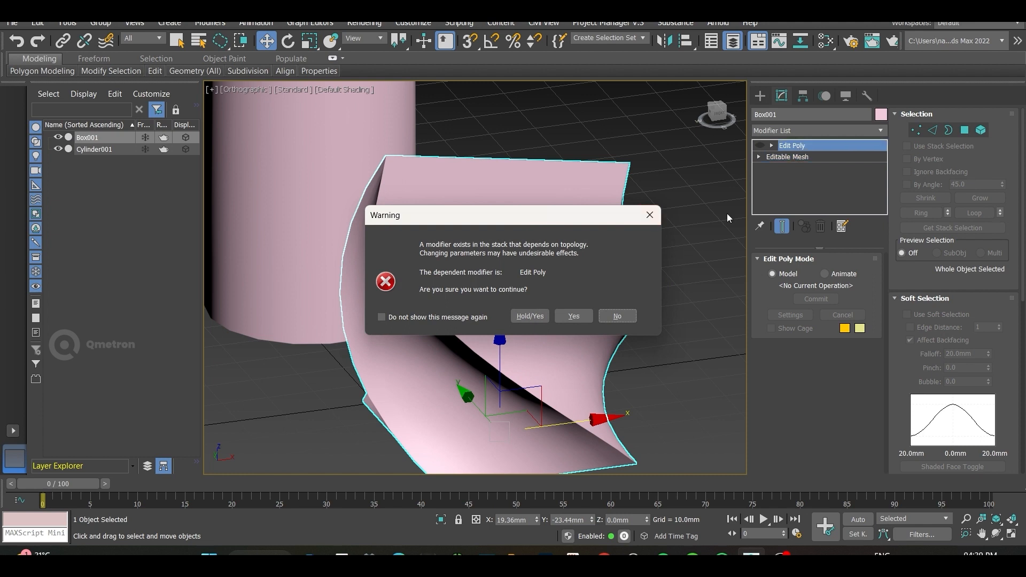
pyautogui.click(771, 158)
pyautogui.click(650, 215)
pyautogui.click(781, 158)
pyautogui.click(616, 315)
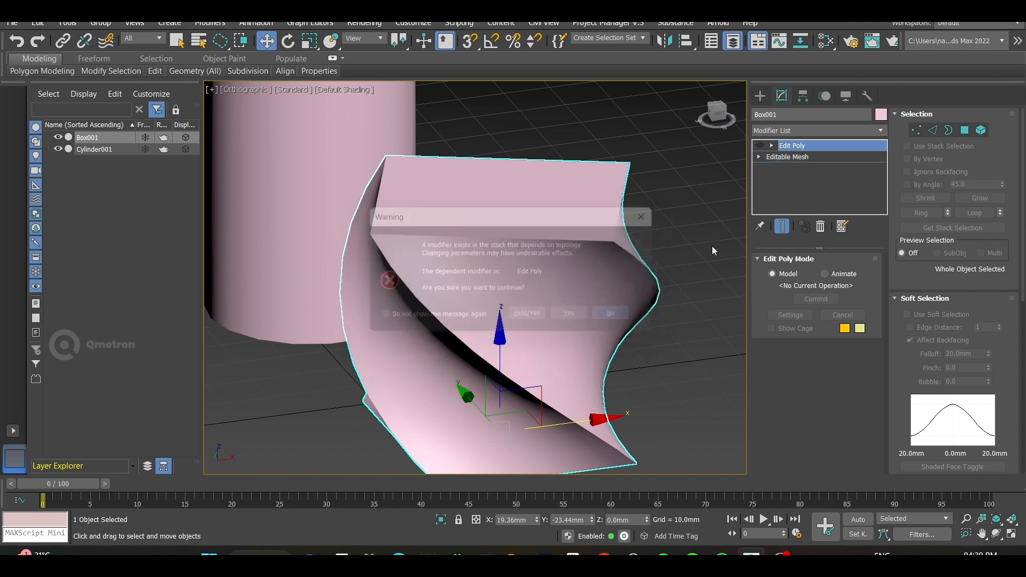
# Select the Editable Mesh level beneath Edit Poly, accepting the topology warning, and add another Edit Poly modifier directly above it.
pyautogui.click(784, 158)
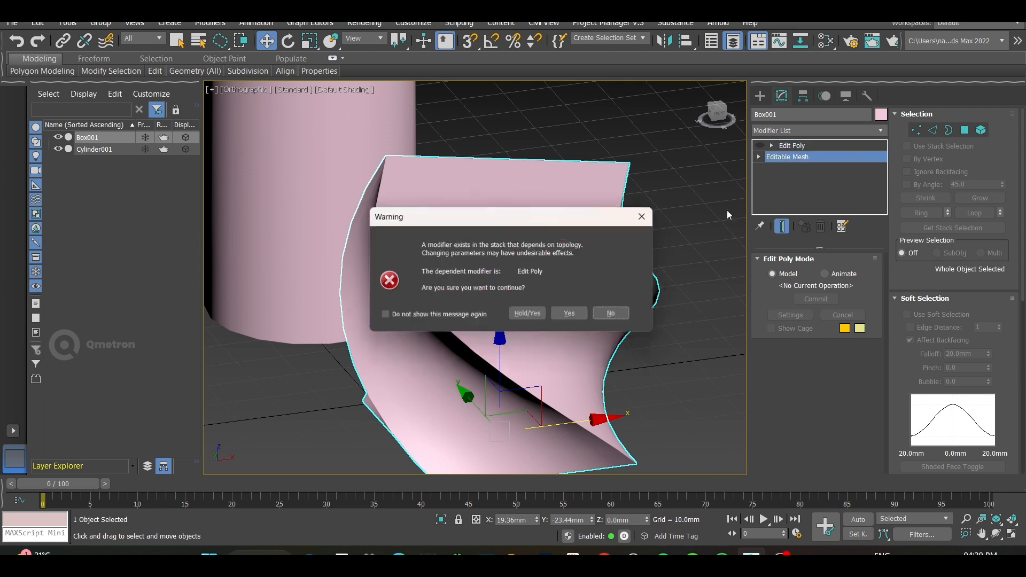
pyautogui.click(568, 314)
pyautogui.click(807, 125)
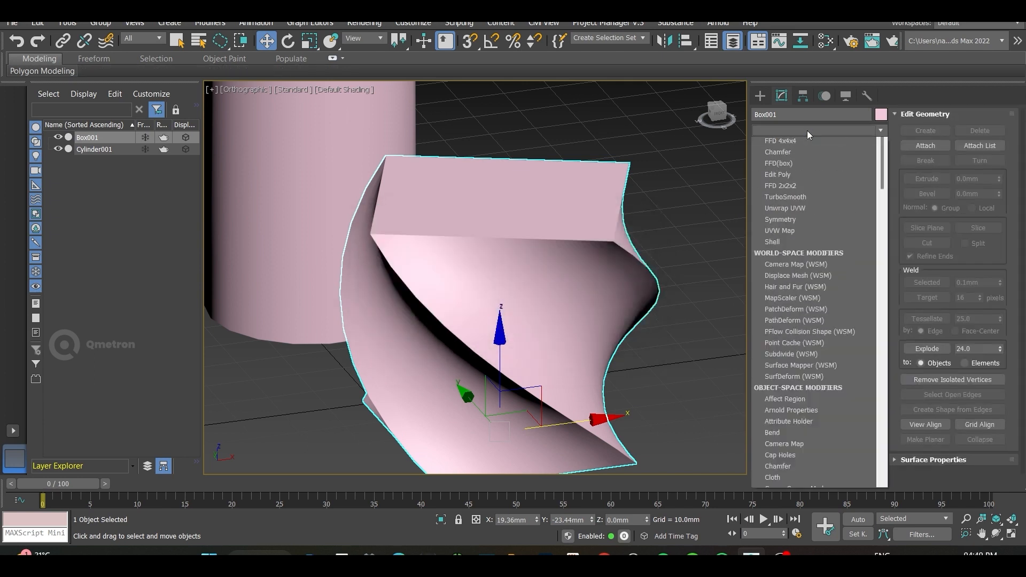
pyautogui.scroll(-3, 806, 128)
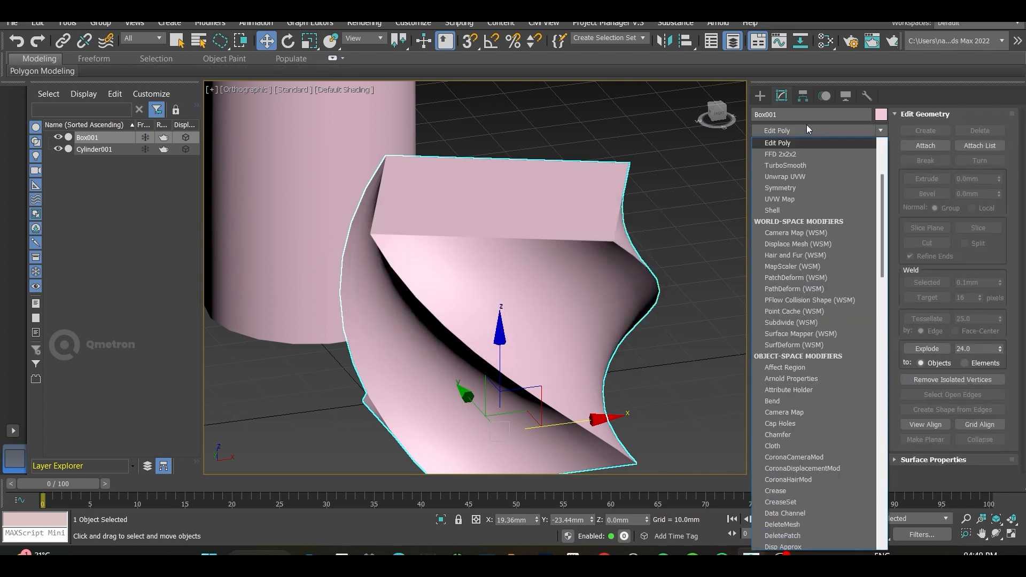
pyautogui.click(794, 143)
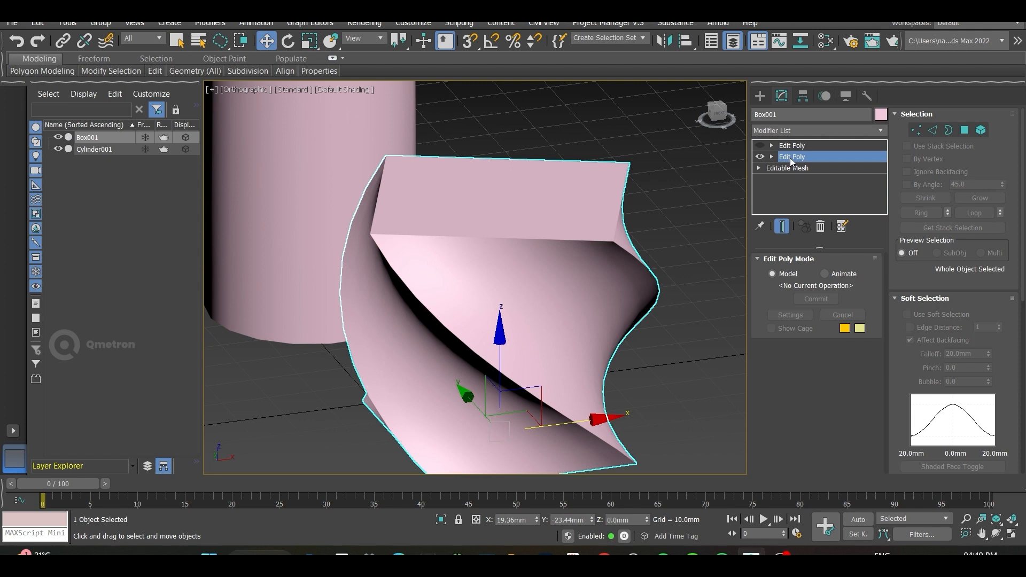
# Collapse the stack up to and including the inserted Edit Poly, and undo back to Editable Mesh beneath Edit Poly.
pyautogui.rightClick(790, 160)
pyautogui.click(820, 273)
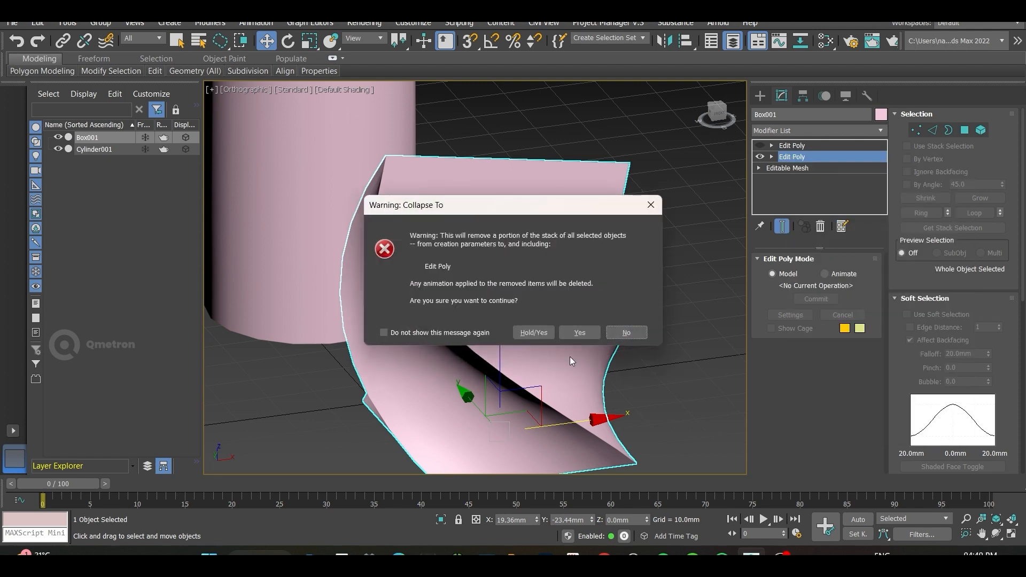
pyautogui.click(579, 332)
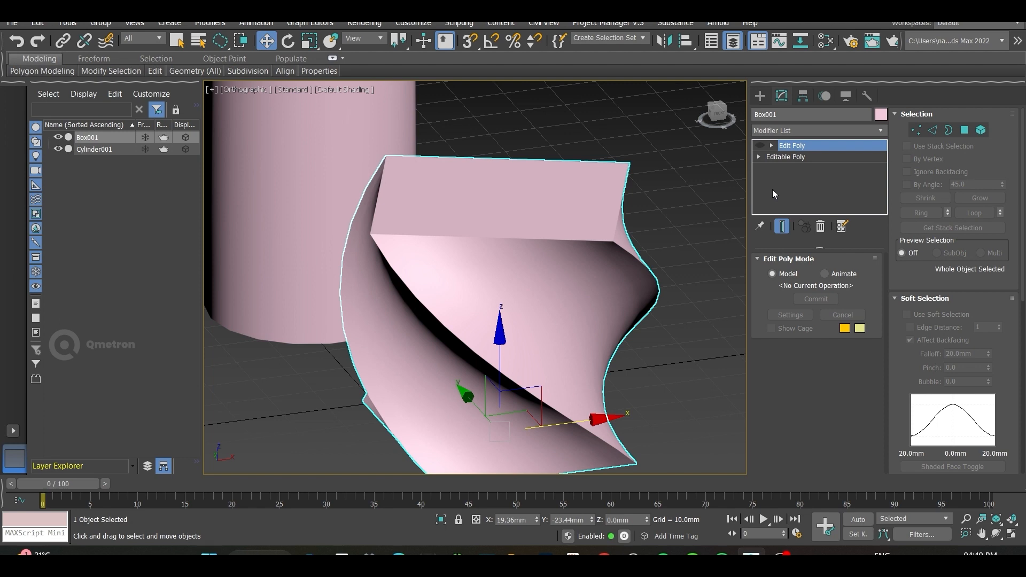
pyautogui.hotkey('ctrl', 'z')
pyautogui.hotkey('ctrl', 'z')
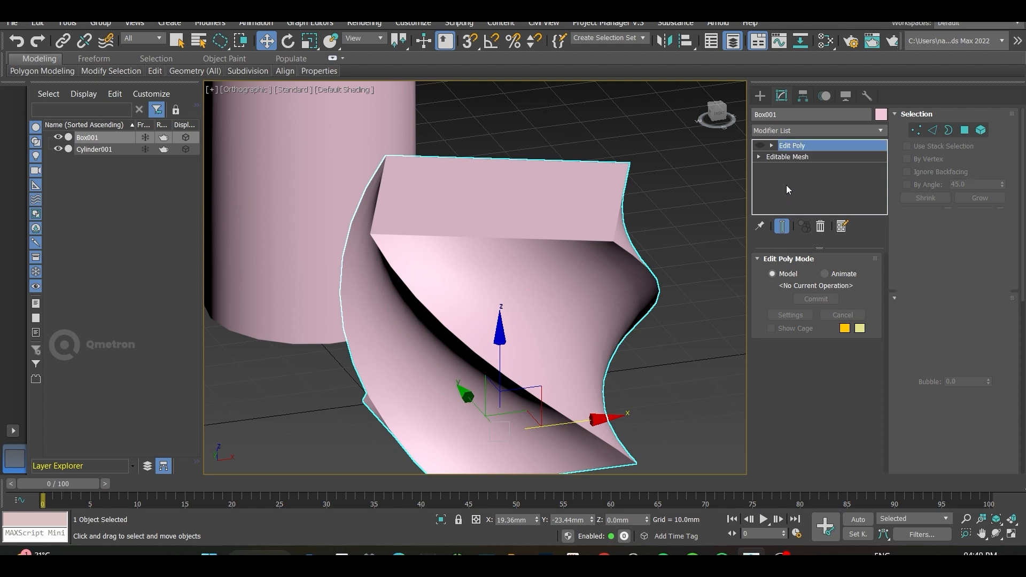
# Select the Editable Mesh level, convert the object to Editable Poly, and undo back to the Box, Twist and Edit Poly stack.
pyautogui.click(795, 158)
pyautogui.click(582, 318)
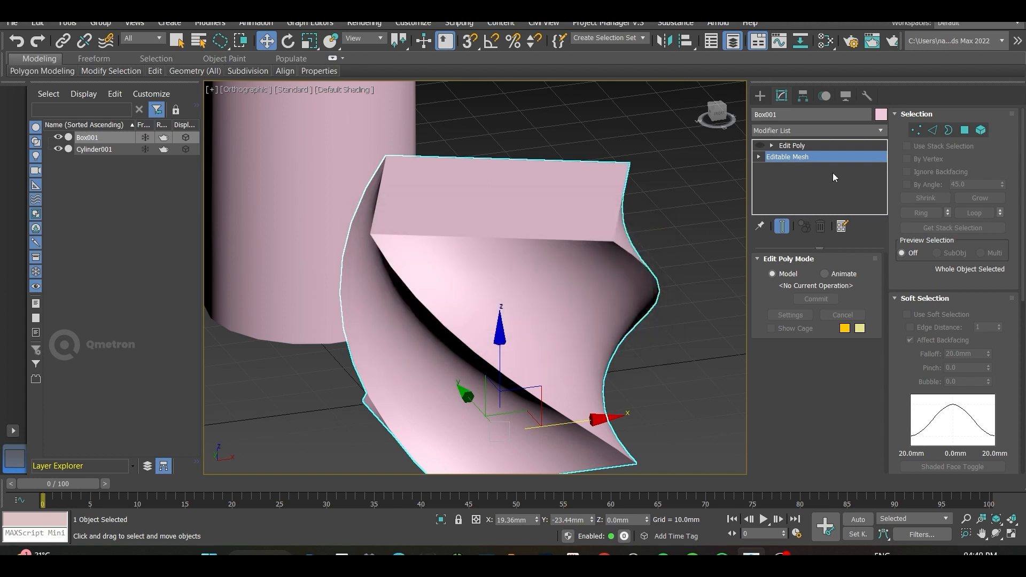
pyautogui.rightClick(572, 266)
pyautogui.moveTo(672, 415)
pyautogui.click(718, 424)
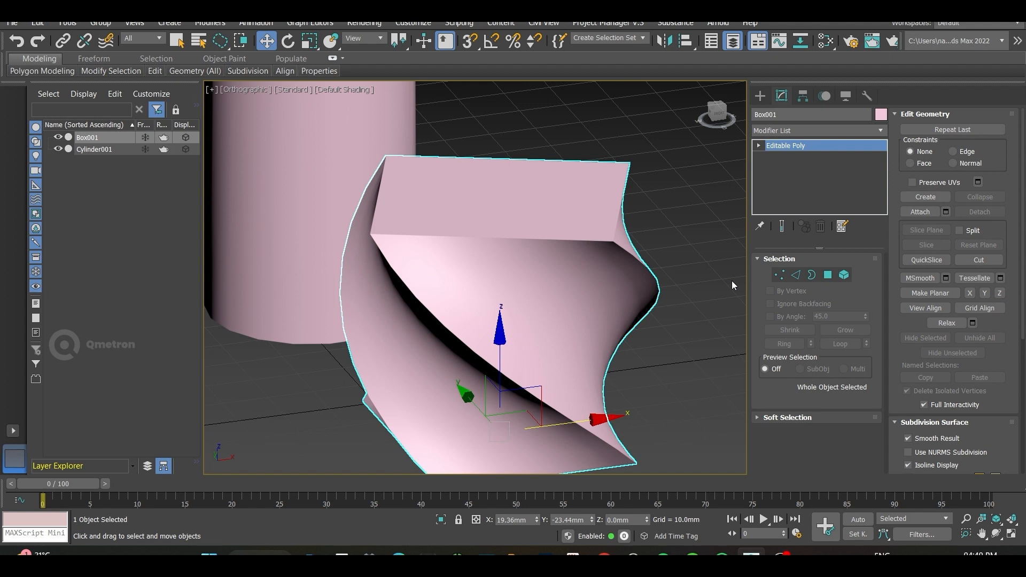
pyautogui.hotkey('ctrl', 'z')
pyautogui.hotkey('ctrl', 'z')
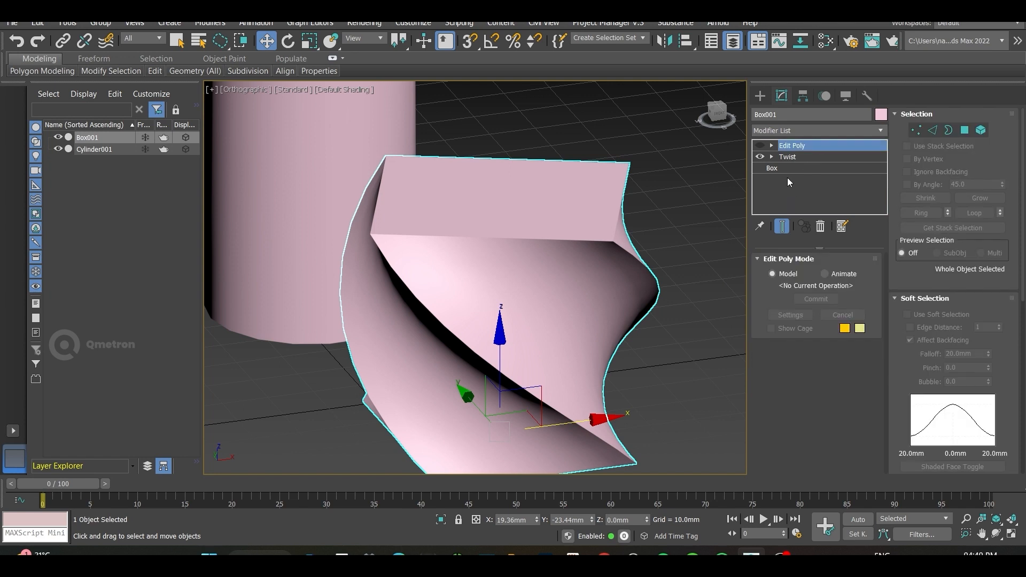
# Collapse the box's modifier stack up to and including Twist, accepting the removal of that portion.
pyautogui.rightClick(792, 160)
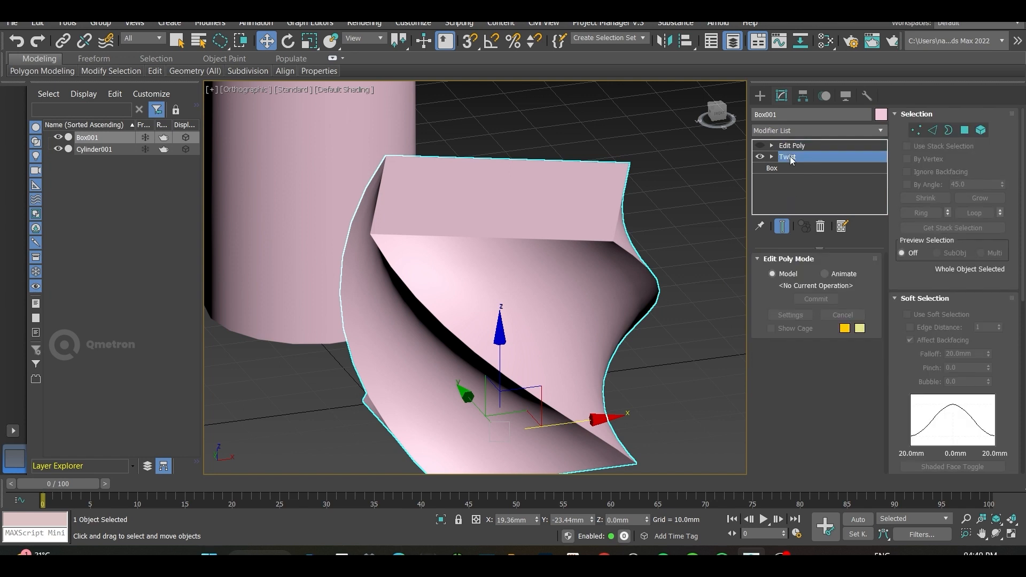
pyautogui.click(832, 273)
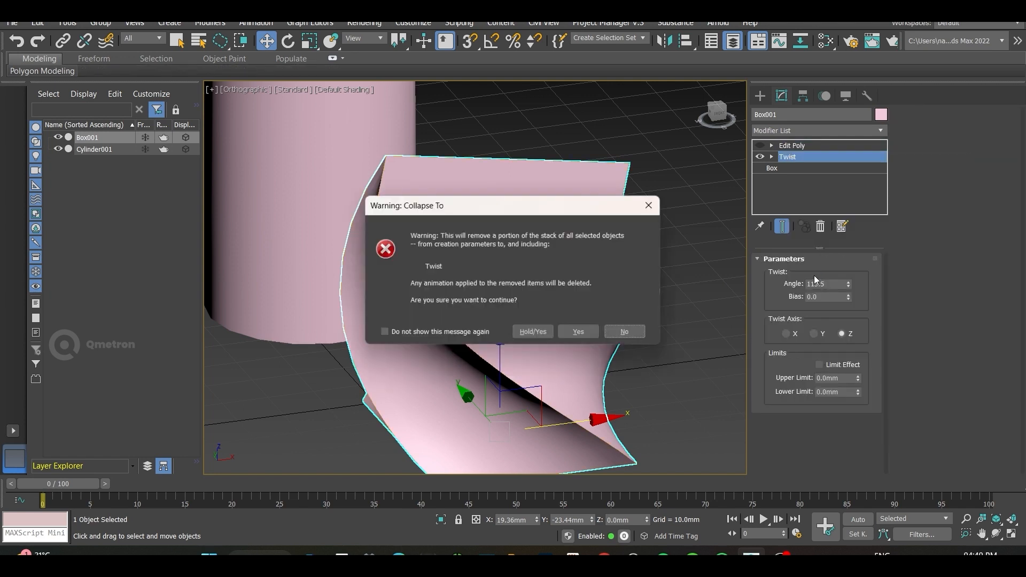
pyautogui.click(579, 333)
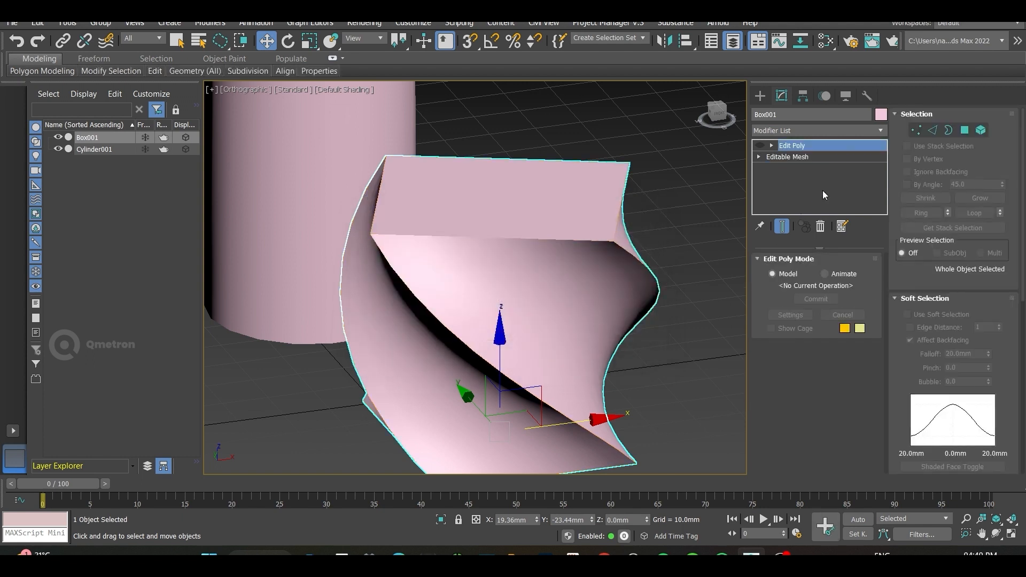
# Select the Editable Mesh level, accept the topology warning, and insert an Edit Poly modifier between it and the existing Edit Poly.
pyautogui.click(782, 157)
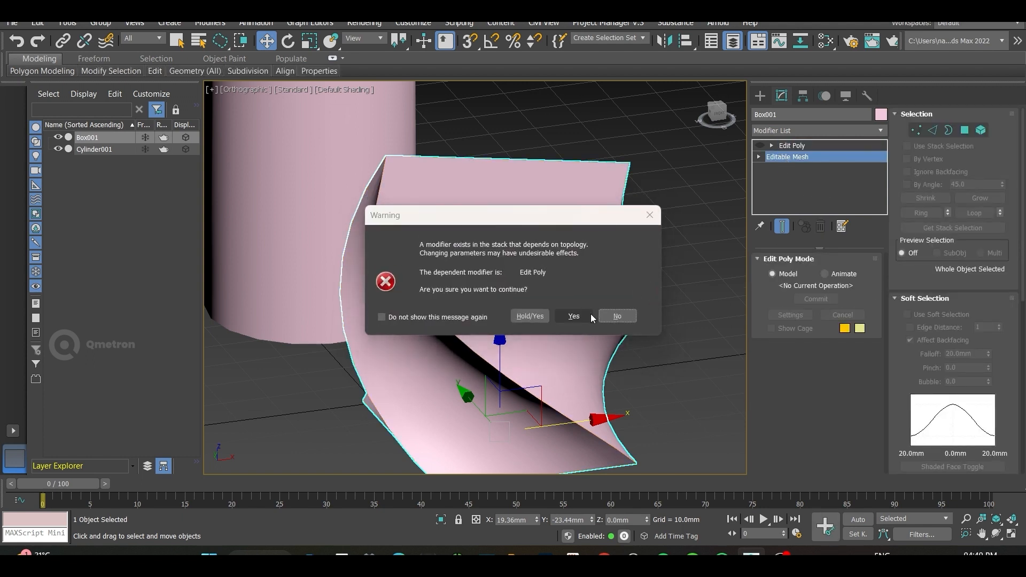
pyautogui.click(605, 312)
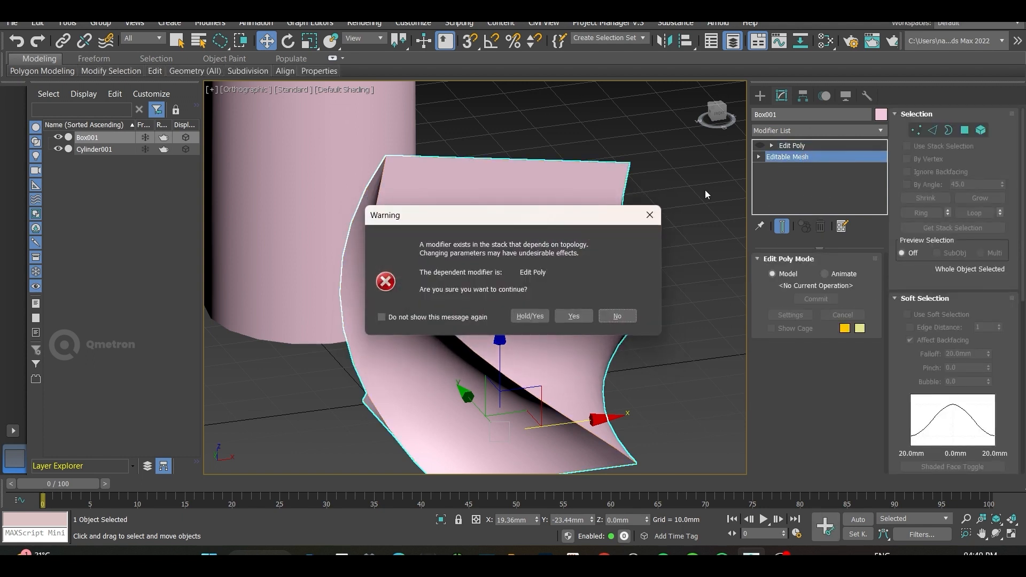
pyautogui.click(616, 317)
pyautogui.click(796, 156)
pyautogui.click(568, 316)
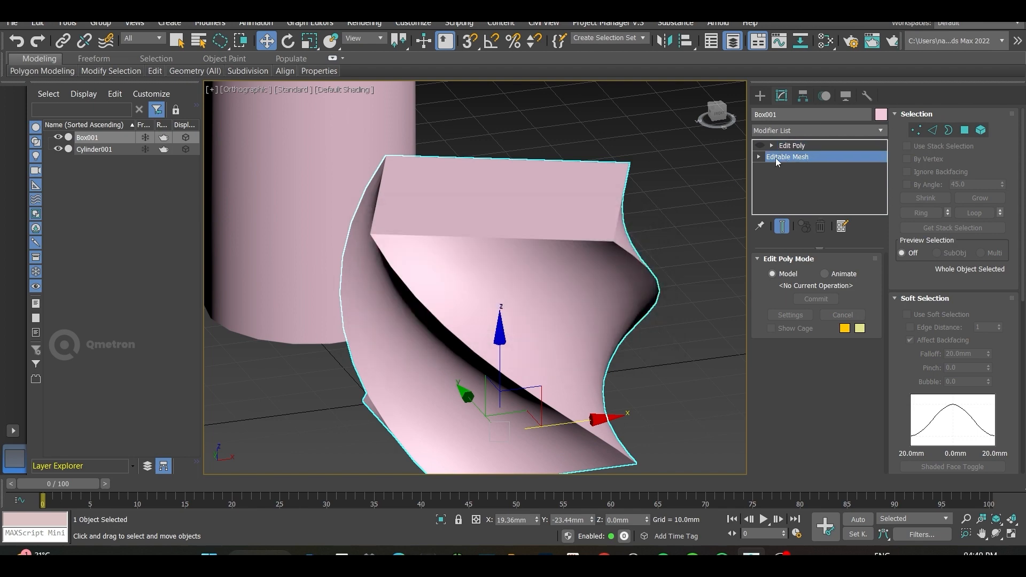
pyautogui.click(791, 131)
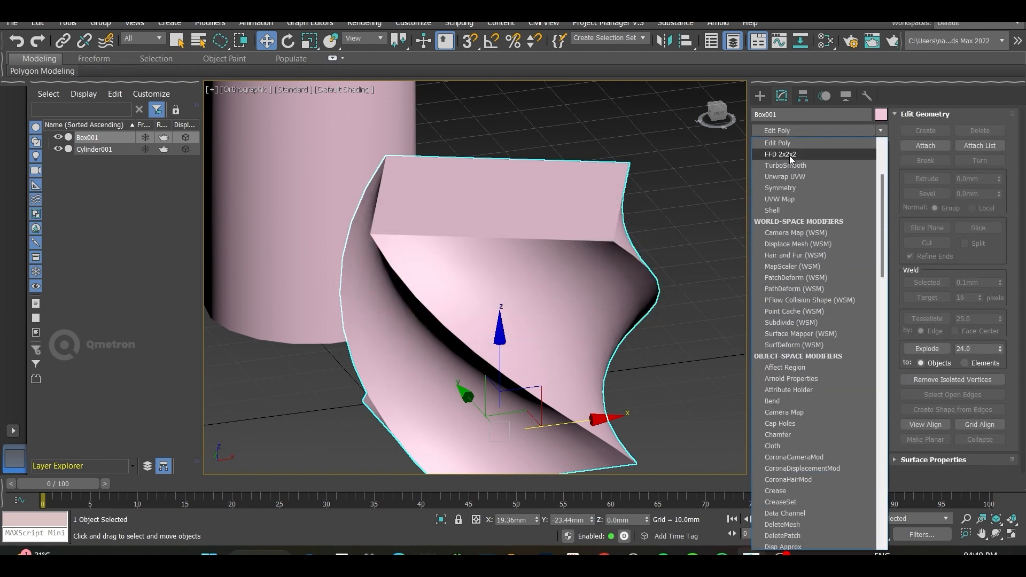
pyautogui.click(791, 143)
# Collapse the stack up to and including the inserted Edit Poly, accepting the removal of the levels beneath it.
pyautogui.rightClick(789, 160)
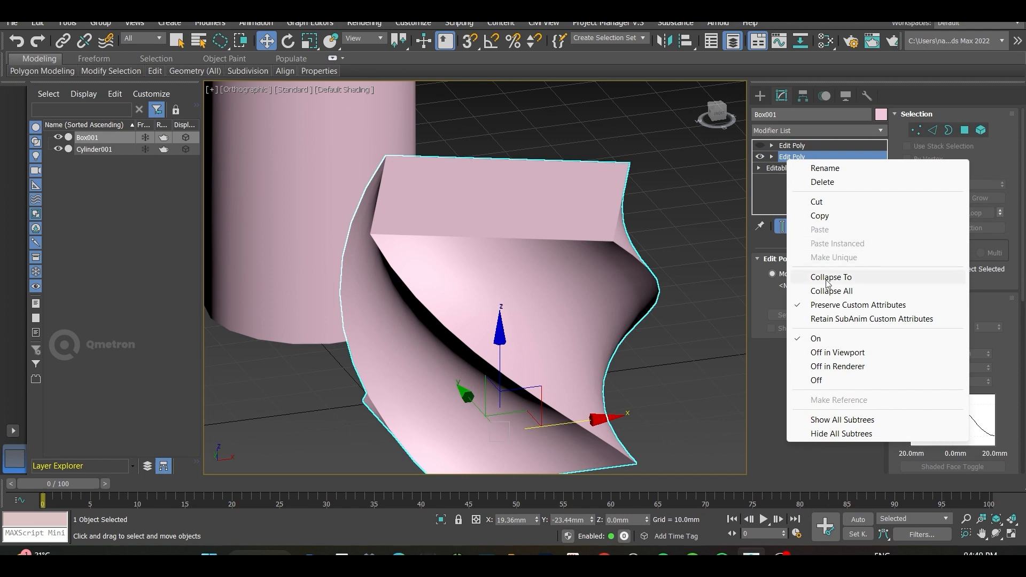
pyautogui.click(831, 277)
pyautogui.click(593, 332)
# Undo the accidental deselection of the twisted box and display edged faces in the viewport.
pyautogui.click(728, 249)
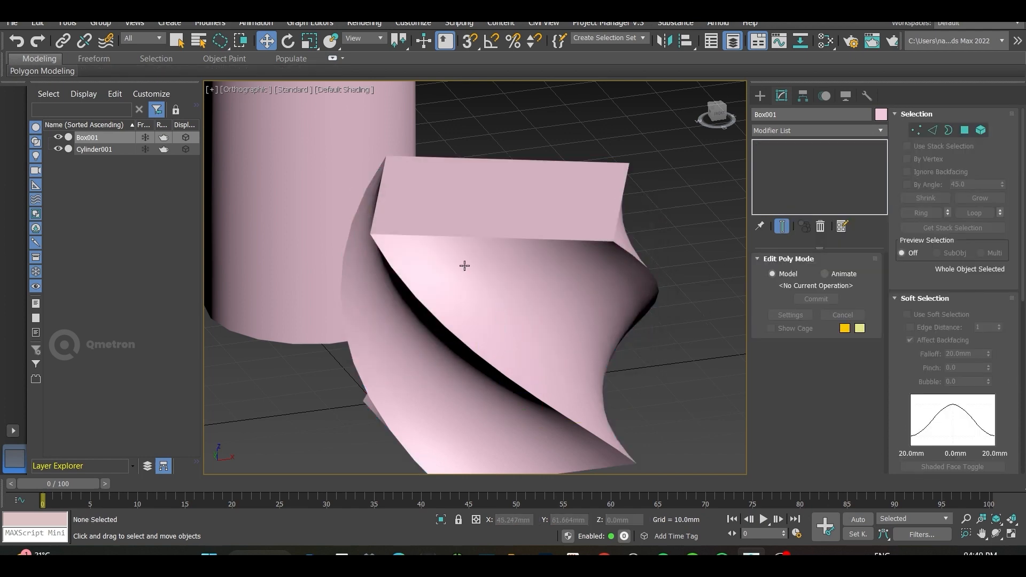
pyautogui.scroll(-3, 481, 229)
pyautogui.hotkey('ctrl', 'z')
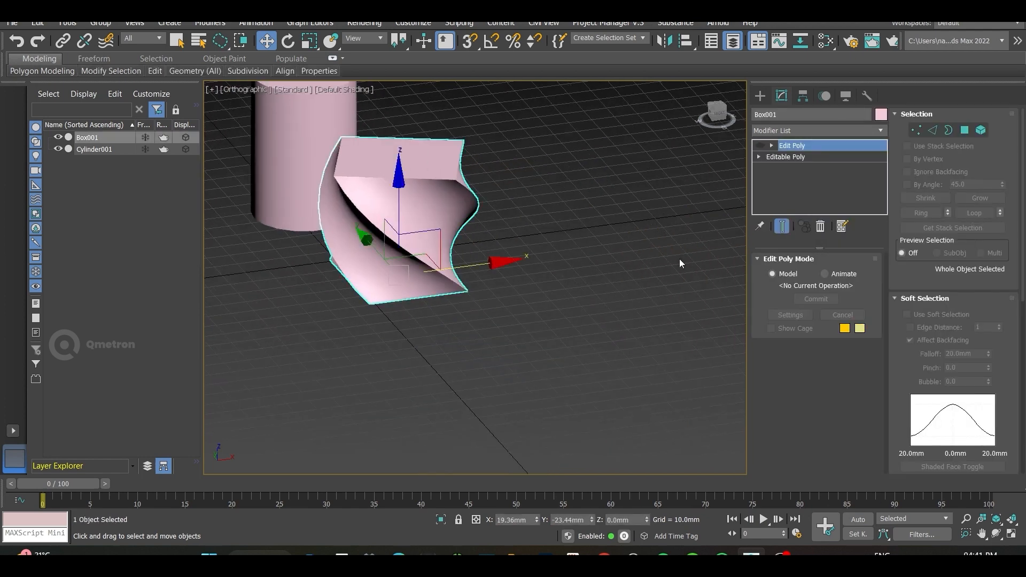
pyautogui.press('F4')
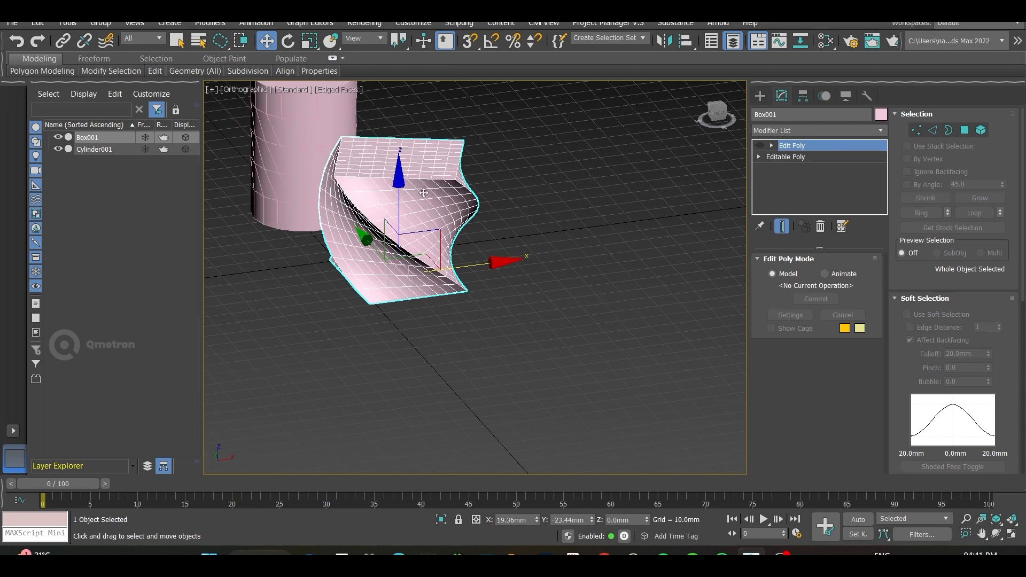
pyautogui.scroll(2, 402, 185)
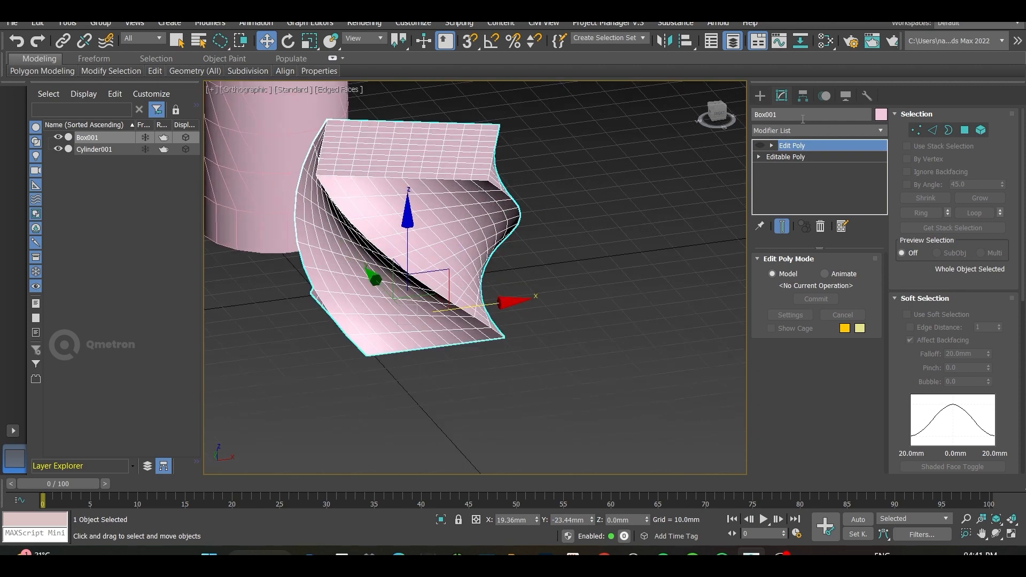
# Create a standard Box about 84 mm long, 88 mm wide and 60 mm high on the grid, apart from the twisted box.
pyautogui.click(761, 101)
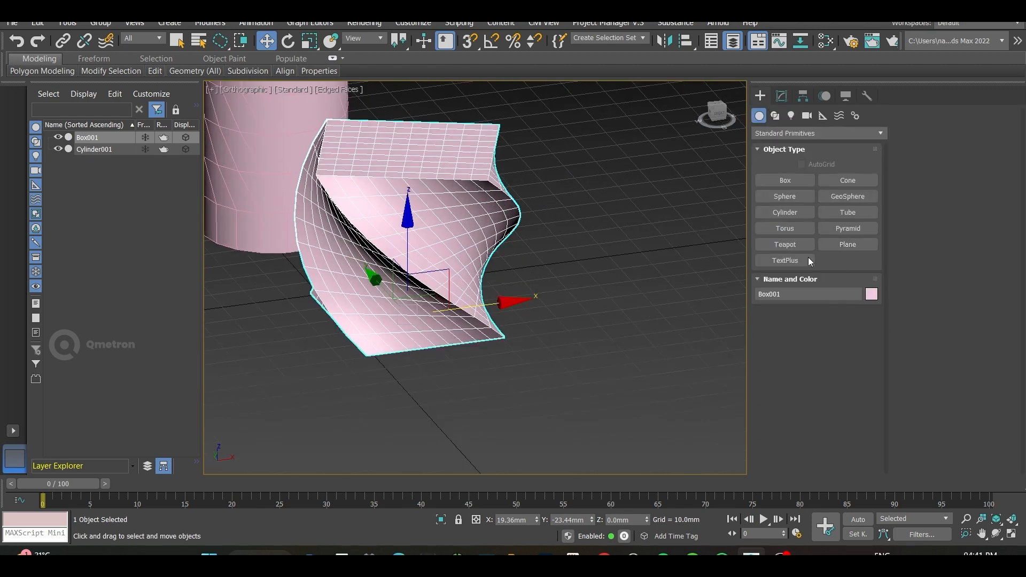
pyautogui.click(784, 180)
pyautogui.scroll(-4, 531, 339)
pyautogui.moveTo(498, 239); pyautogui.dragTo(686, 275)
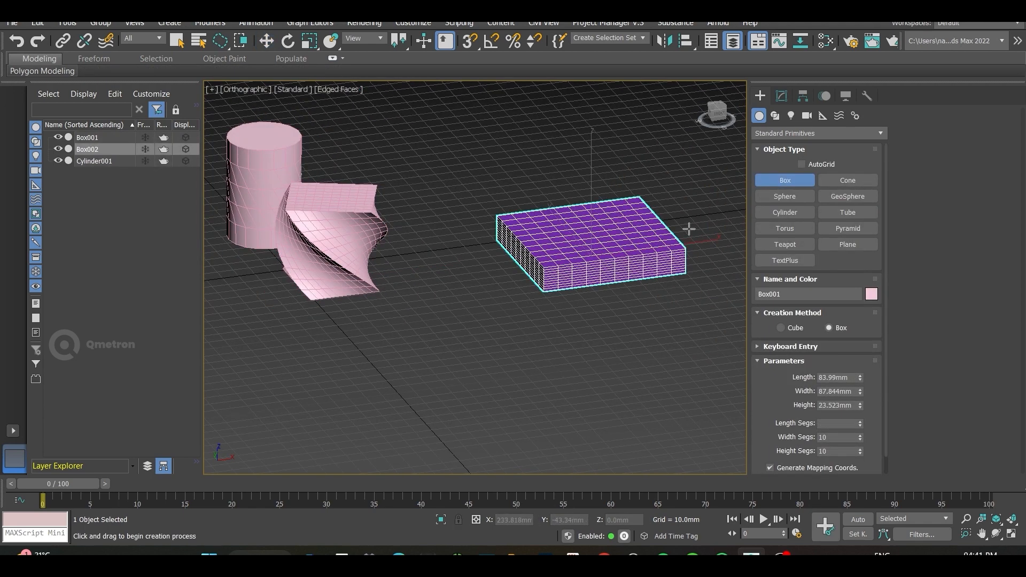
pyautogui.rightClick(688, 170)
# Compare the new box with edged faces off and on, and view it from the Front.
pyautogui.press('F4')
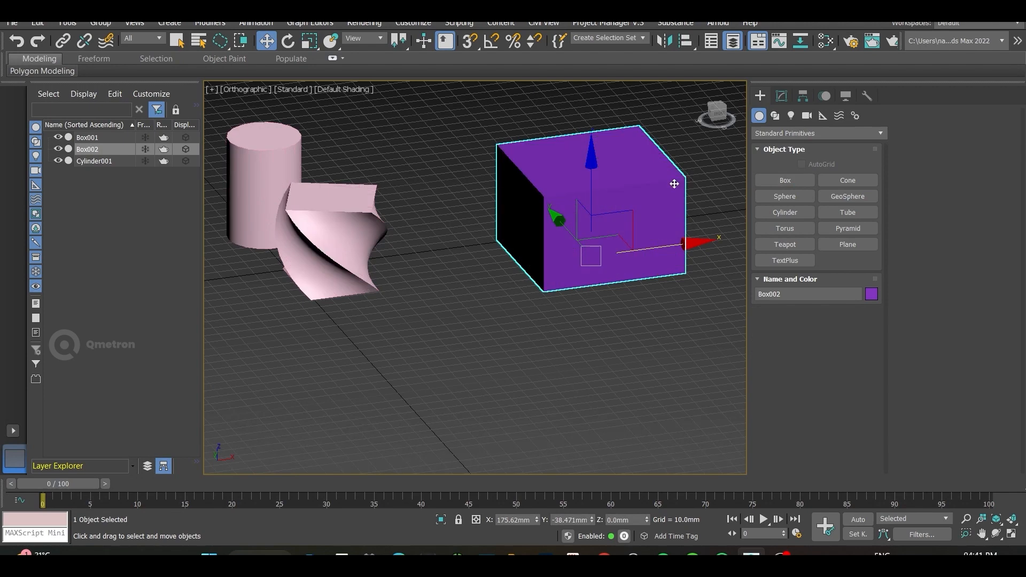
pyautogui.moveTo(629, 182); pyautogui.dragTo(540, 224, button='middle')
pyautogui.scroll(3, 532, 220)
pyautogui.press('F4')
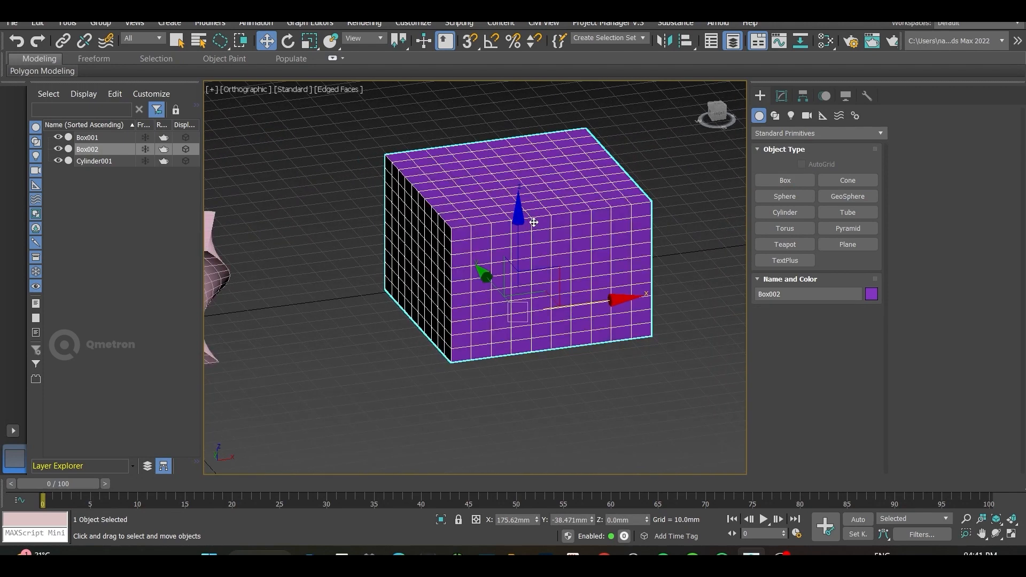
pyautogui.press('f')
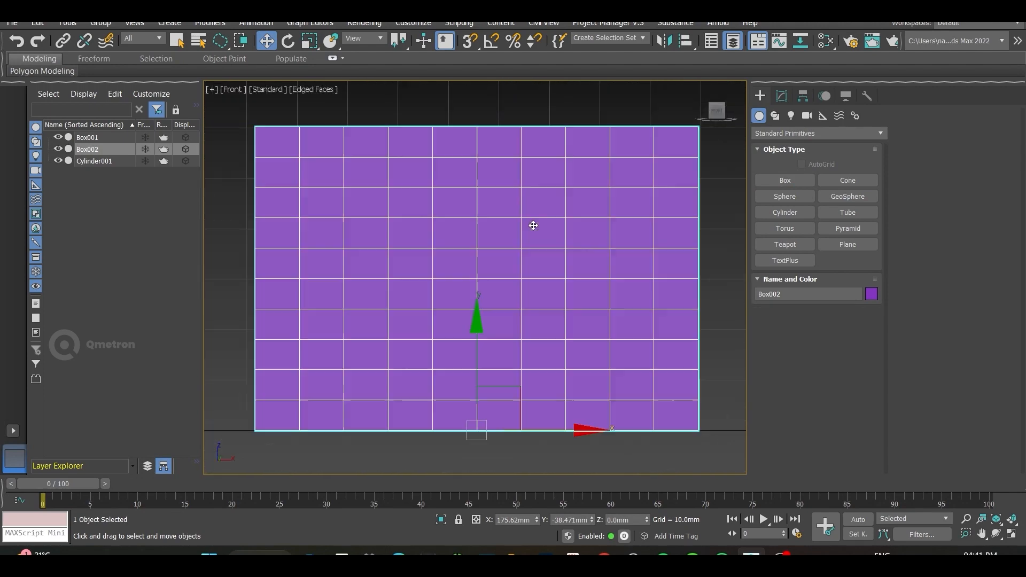
# Set the new box's length, width and height segments to 1 and reduce its width to about 4.4 mm.
pyautogui.click(781, 95)
pyautogui.rightClick(861, 332)
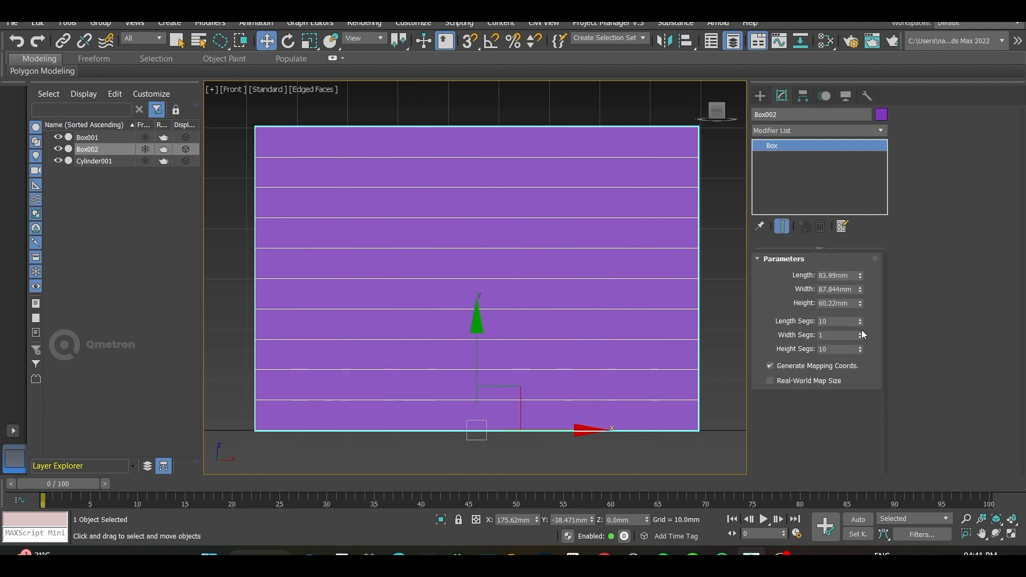
pyautogui.rightClick(861, 349)
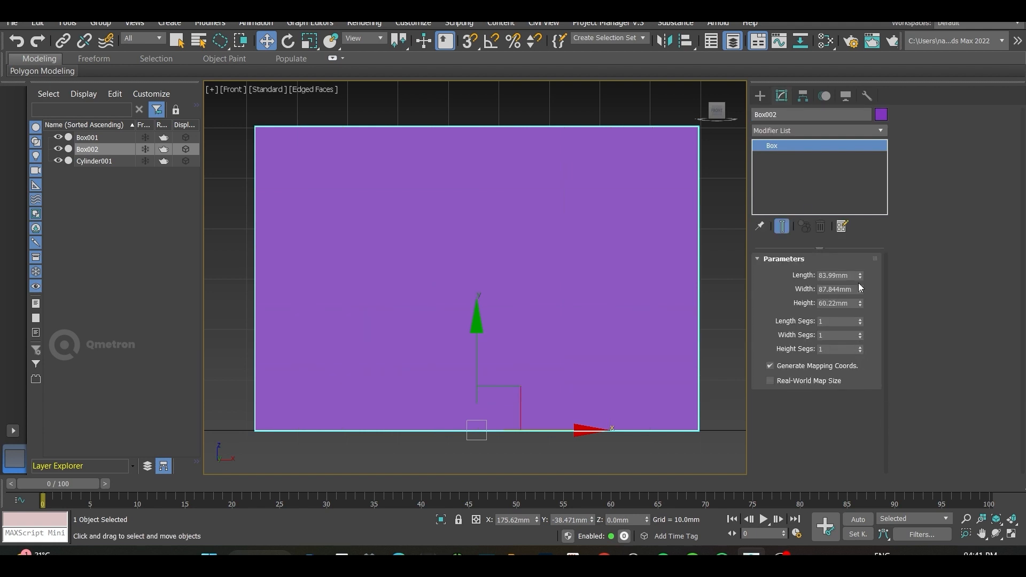
pyautogui.moveTo(859, 275); pyautogui.dragTo(861, 340)
pyautogui.keyDown('alt'); pyautogui.moveTo(456, 308); pyautogui.dragTo(595, 266, button='middle'); pyautogui.keyUp('alt')
pyautogui.scroll(-2, 435, 325)
pyautogui.scroll(-2, 595, 266)
# Set the thin box's length, width and height segments to 10 each.
pyautogui.moveTo(860, 321); pyautogui.dragTo(859, 285)
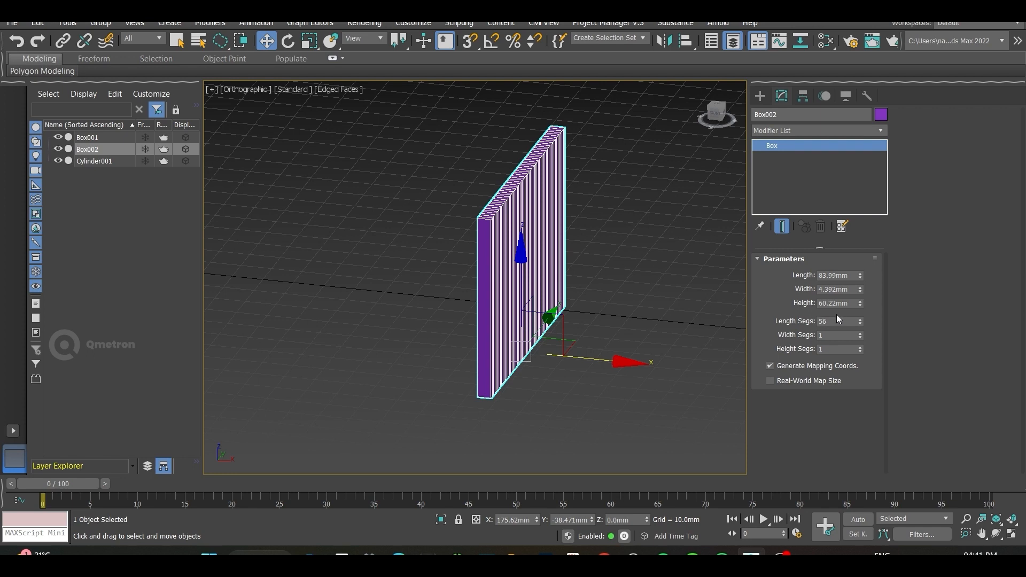
pyautogui.doubleClick(838, 320)
pyautogui.write('10')
pyautogui.press('Return')
pyautogui.click(835, 335)
pyautogui.write('10')
pyautogui.click(833, 350)
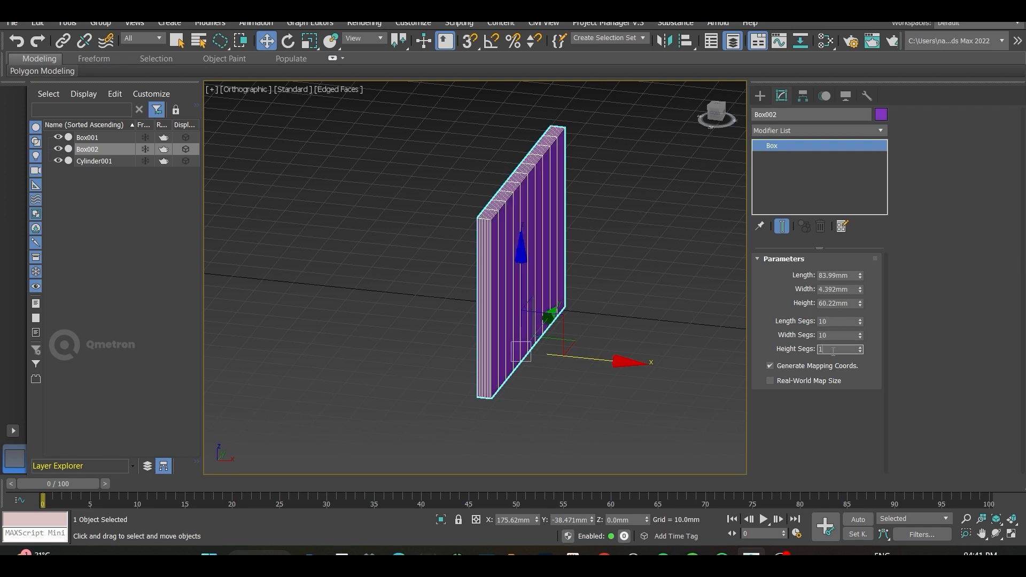
pyautogui.press('Return')
# In the Front view, move the thin box about 88 mm along negative X toward the twisted box.
pyautogui.click(585, 306)
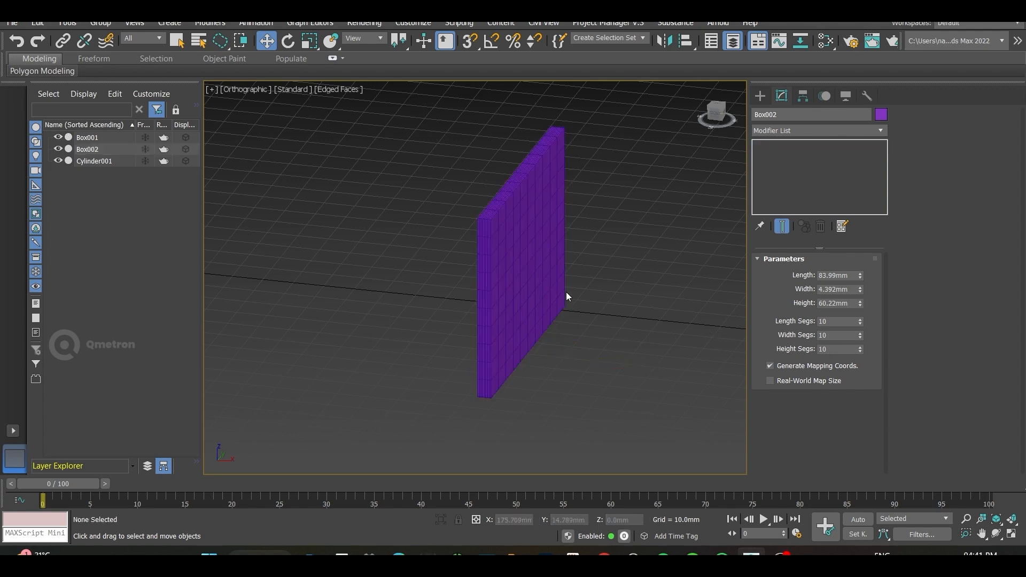
pyautogui.press('f')
pyautogui.scroll(2, 697, 356)
pyautogui.click(697, 297)
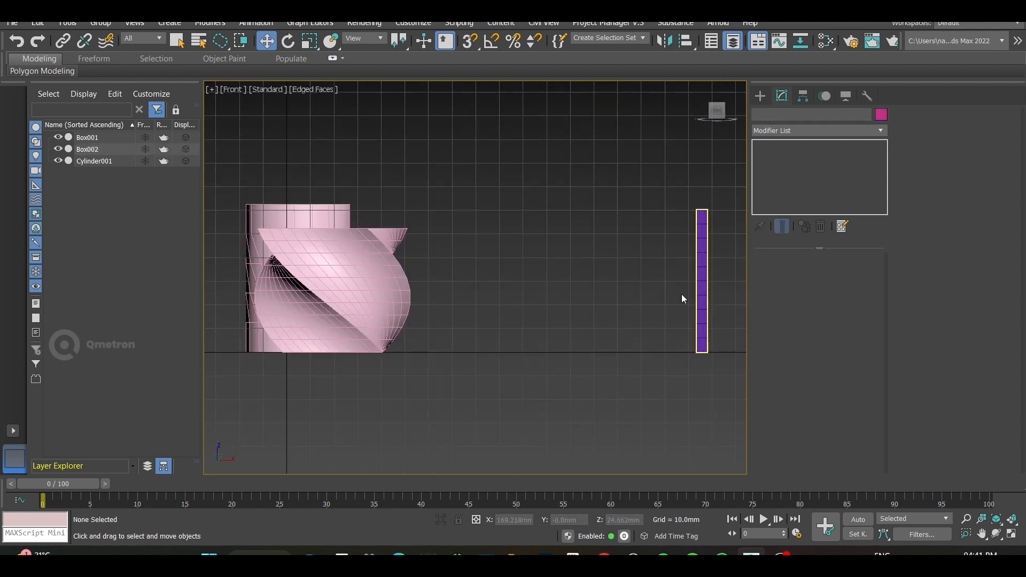
pyautogui.press('z')
pyautogui.click(496, 264)
pyautogui.scroll(-3, 588, 270)
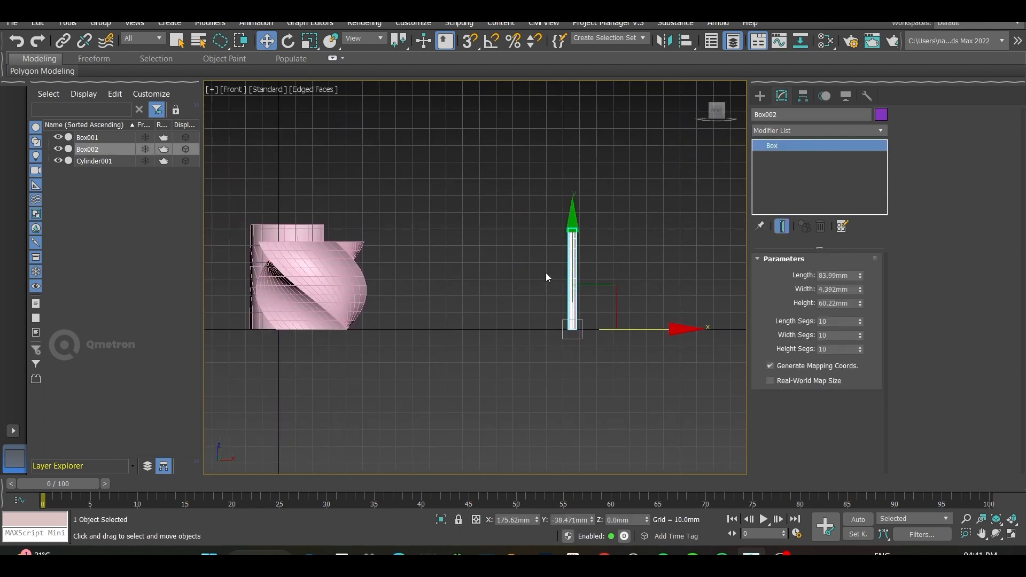
pyautogui.moveTo(677, 330); pyautogui.dragTo(529, 330)
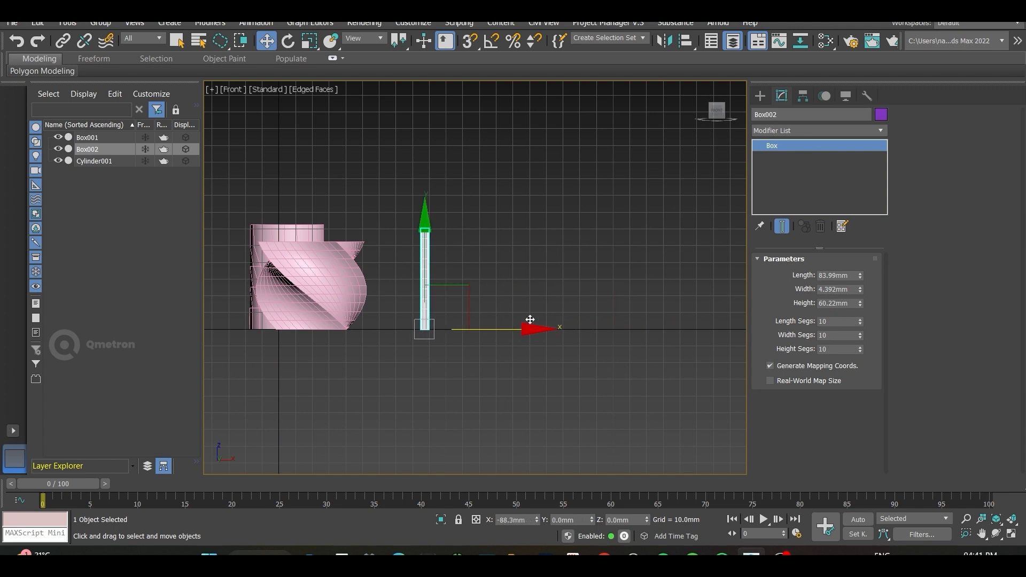
# Isolate the twisted box in the viewport, and end the isolation to bring the other objects back.
pyautogui.click(348, 344)
pyautogui.moveTo(294, 272); pyautogui.dragTo(506, 281, button='middle')
pyautogui.scroll(2, 506, 281)
pyautogui.click(684, 313)
pyautogui.moveTo(705, 297); pyautogui.dragTo(599, 288, button='middle')
pyautogui.click(425, 258)
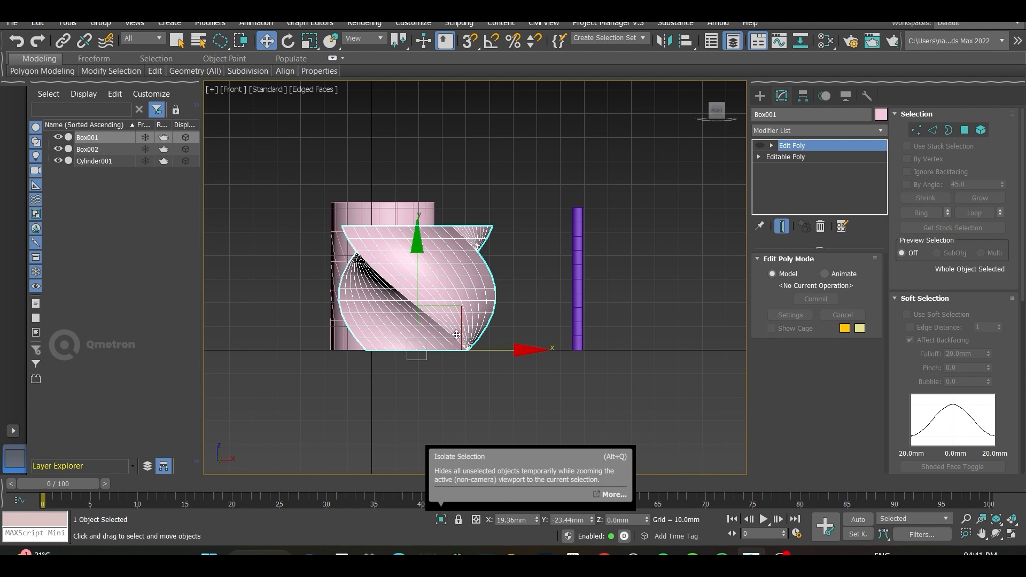
pyautogui.click(441, 520)
pyautogui.scroll(-6, 464, 331)
pyautogui.keyDown('alt'); pyautogui.moveTo(465, 331); pyautogui.dragTo(520, 293, button='middle'); pyautogui.keyUp('alt')
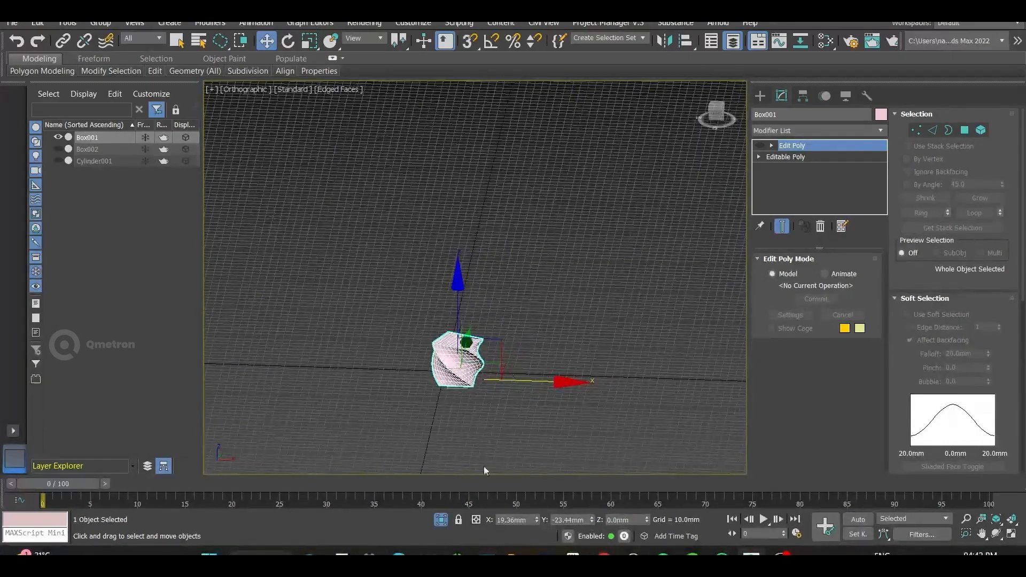
pyautogui.click(446, 520)
pyautogui.scroll(5, 465, 360)
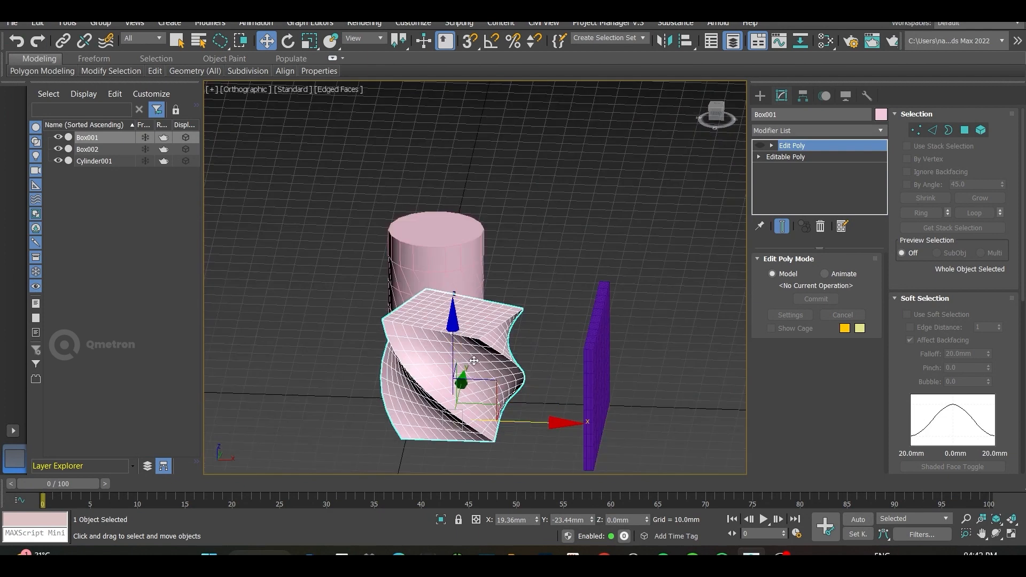
# Hide all unselected objects so that only the twisted box is displayed.
pyautogui.rightClick(473, 316)
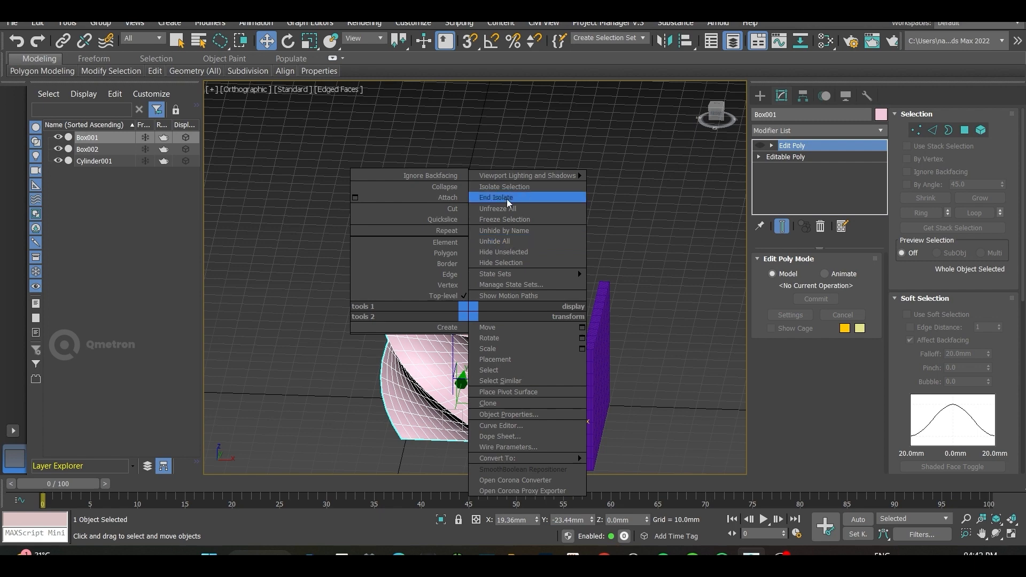
pyautogui.moveTo(508, 275)
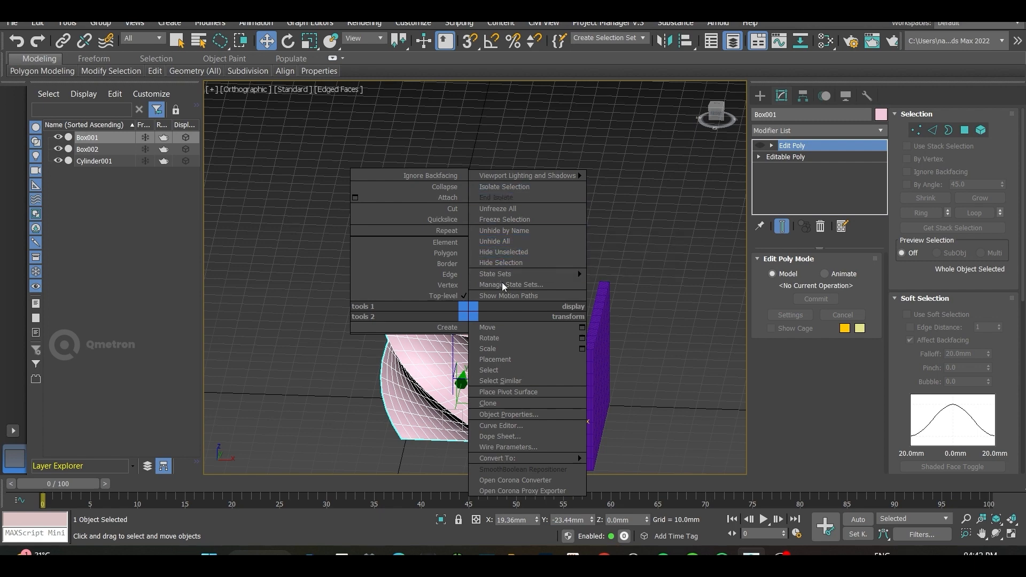
pyautogui.click(320, 399)
pyautogui.rightClick(477, 320)
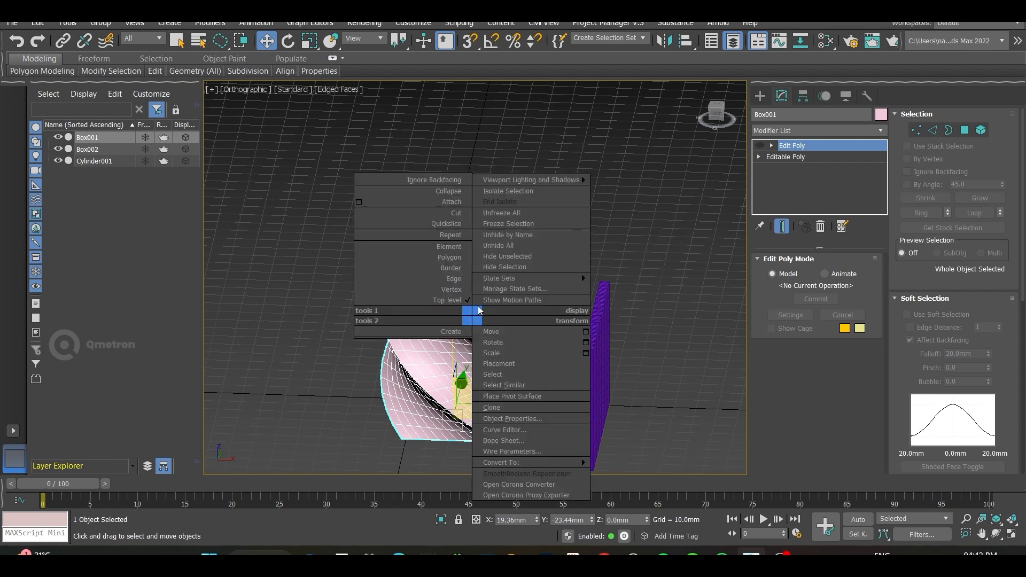
pyautogui.click(512, 256)
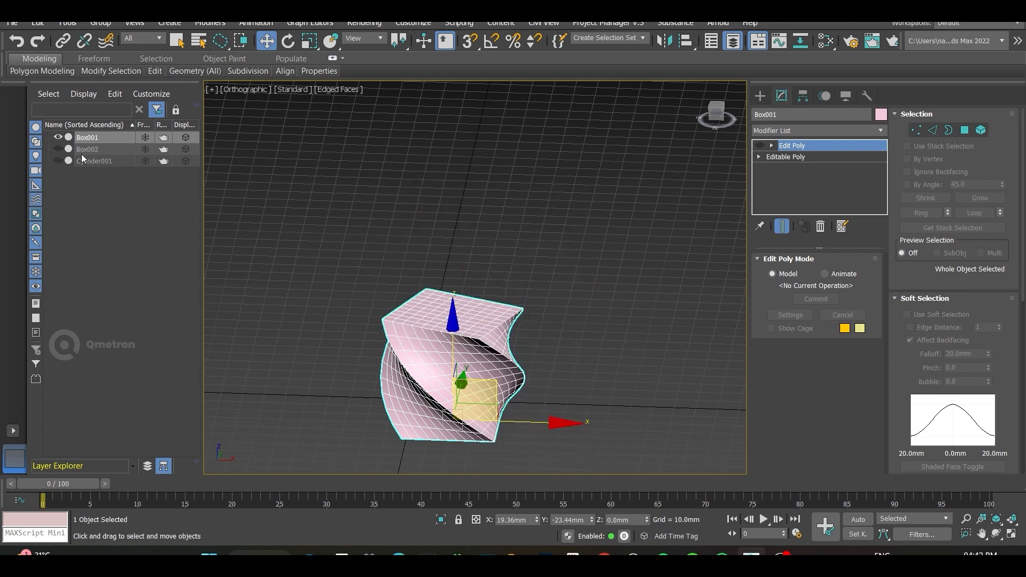
# Switch the visibility of Cylinder001 and Box002 back on individually.
pyautogui.click(447, 522)
pyautogui.click(446, 522)
pyautogui.click(446, 522)
pyautogui.click(447, 522)
pyautogui.click(446, 522)
pyautogui.click(446, 522)
pyautogui.click(57, 161)
pyautogui.click(57, 149)
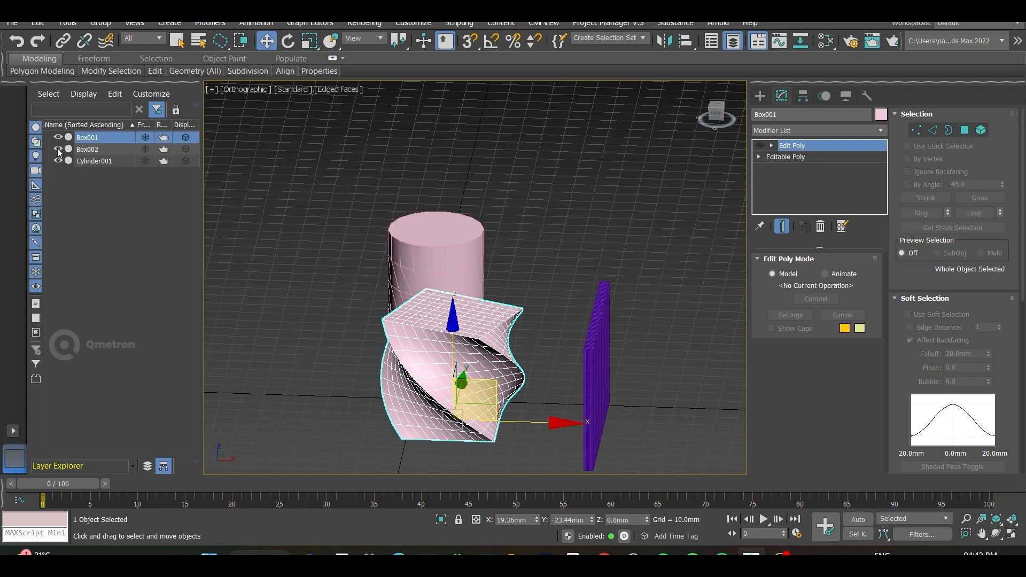
# Switch off the visibility of Cylinder001 and Box002 again, and restore them with Unhide All.
pyautogui.click(59, 161)
pyautogui.click(57, 149)
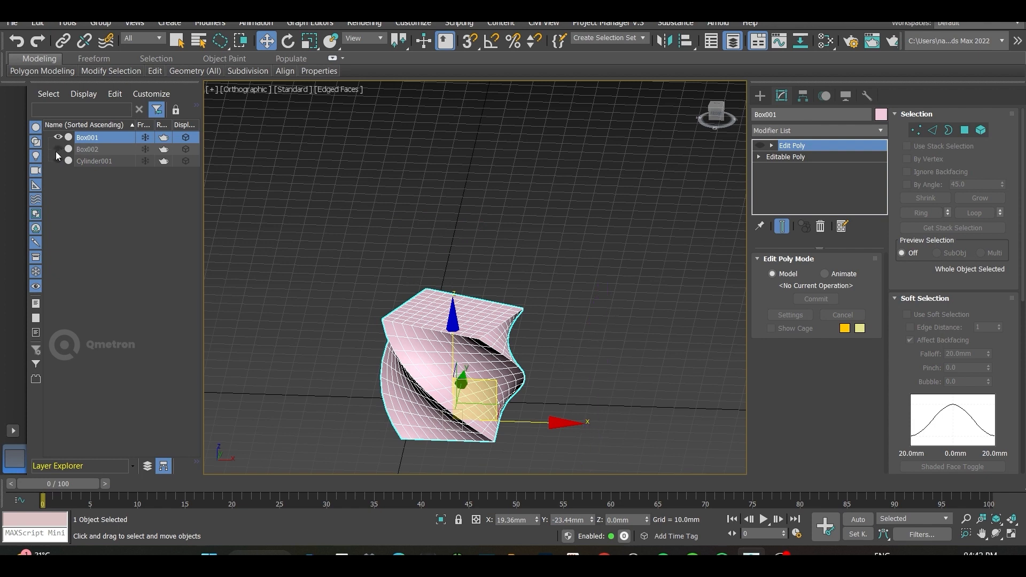
pyautogui.click(482, 223)
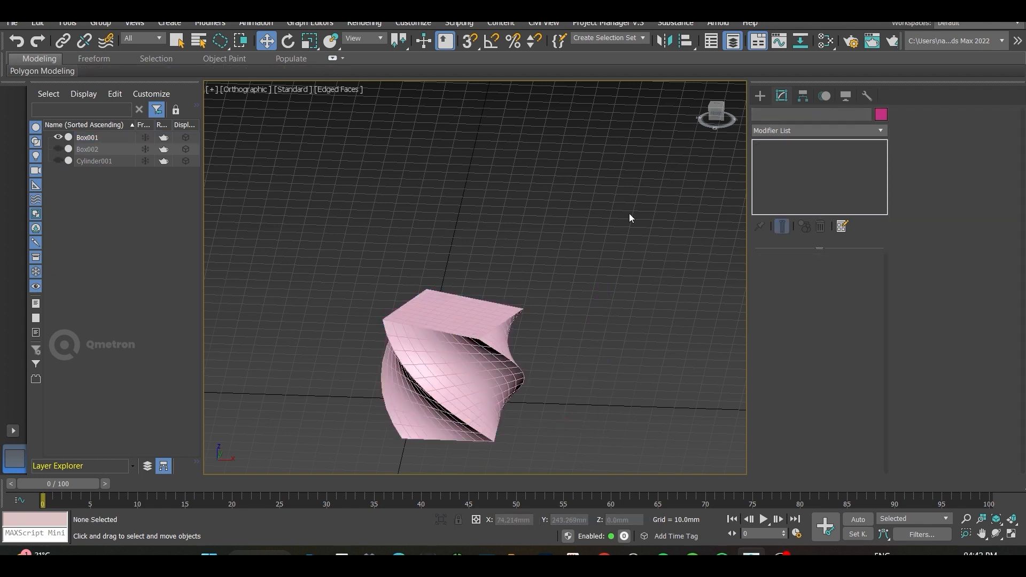
pyautogui.rightClick(536, 243)
pyautogui.click(568, 178)
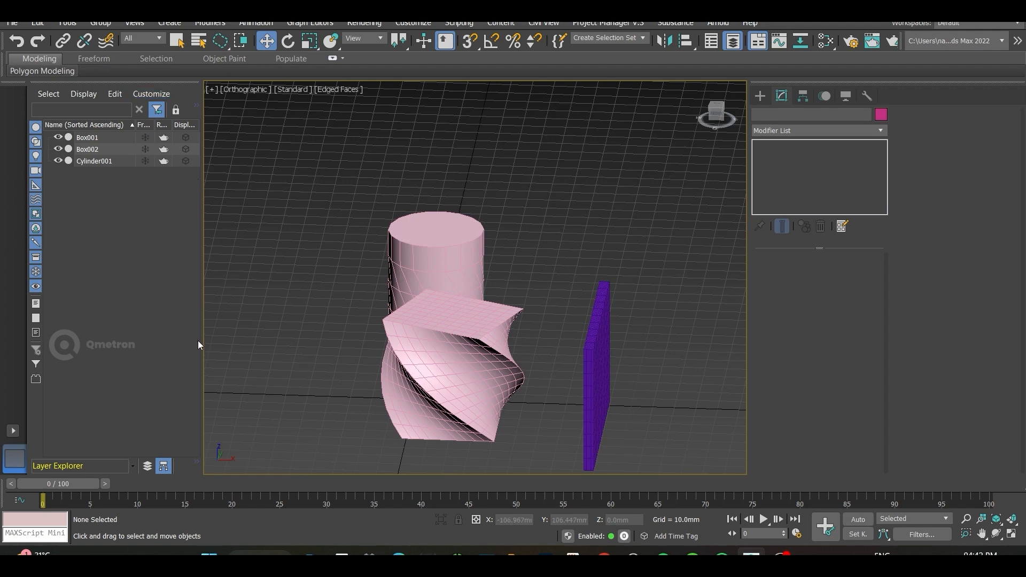
# Rename the twisted box as twist.
pyautogui.click(522, 368)
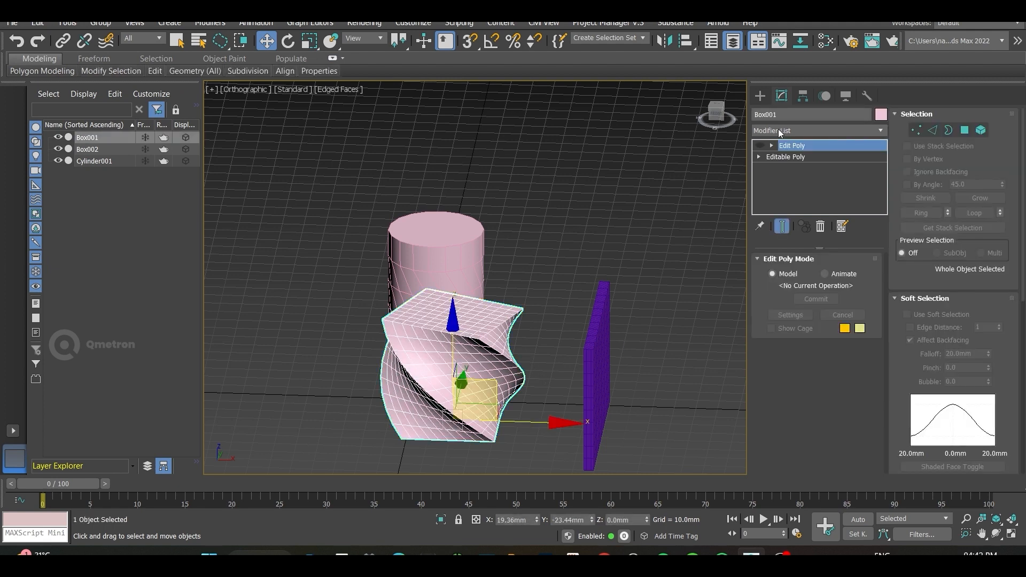
pyautogui.doubleClick(793, 114)
pyautogui.write('twist')
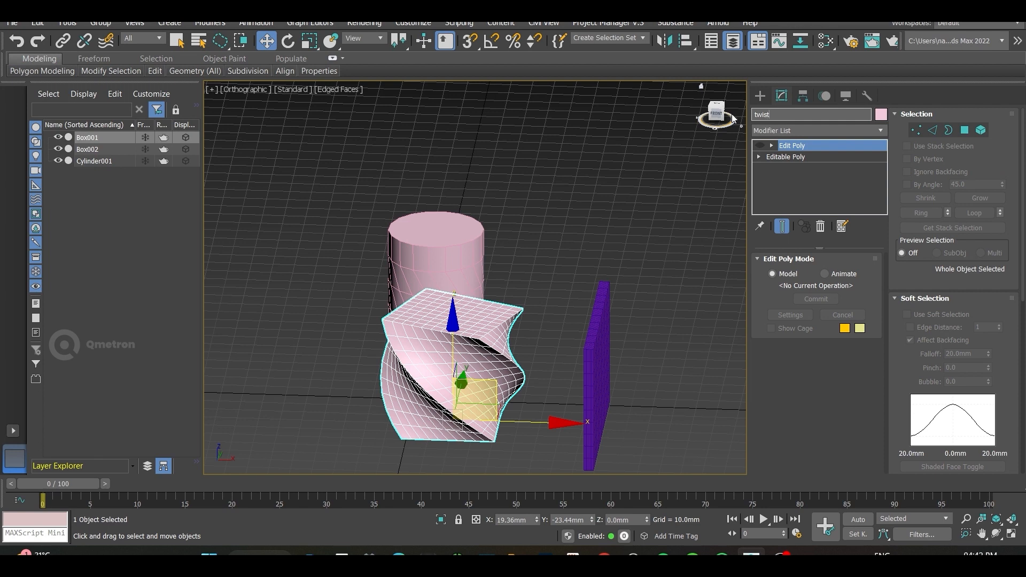
pyautogui.press('Return')
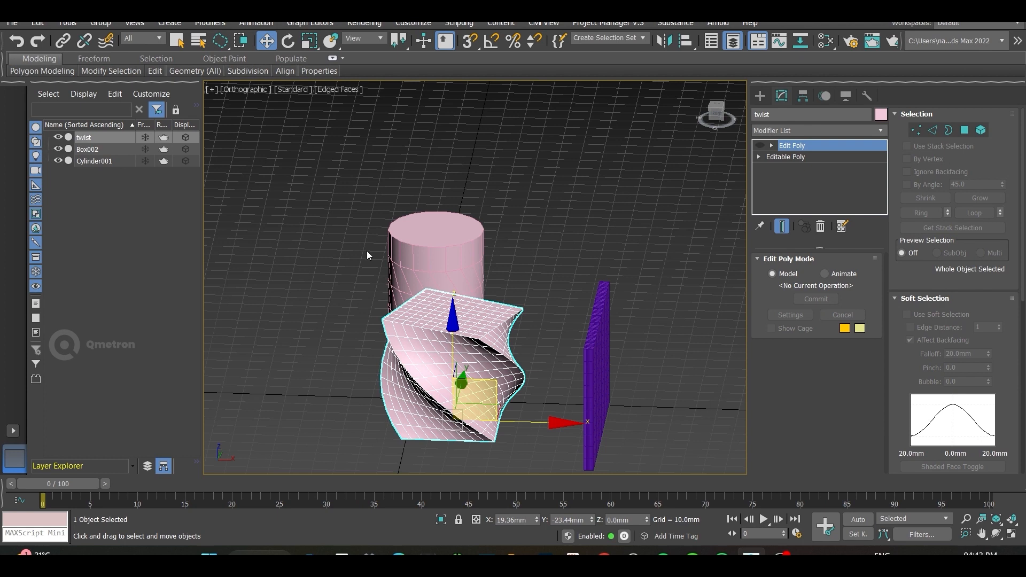
# Isolate the thin box in the Front view and apply a Bend modifier to it.
pyautogui.click(585, 373)
pyautogui.click(443, 524)
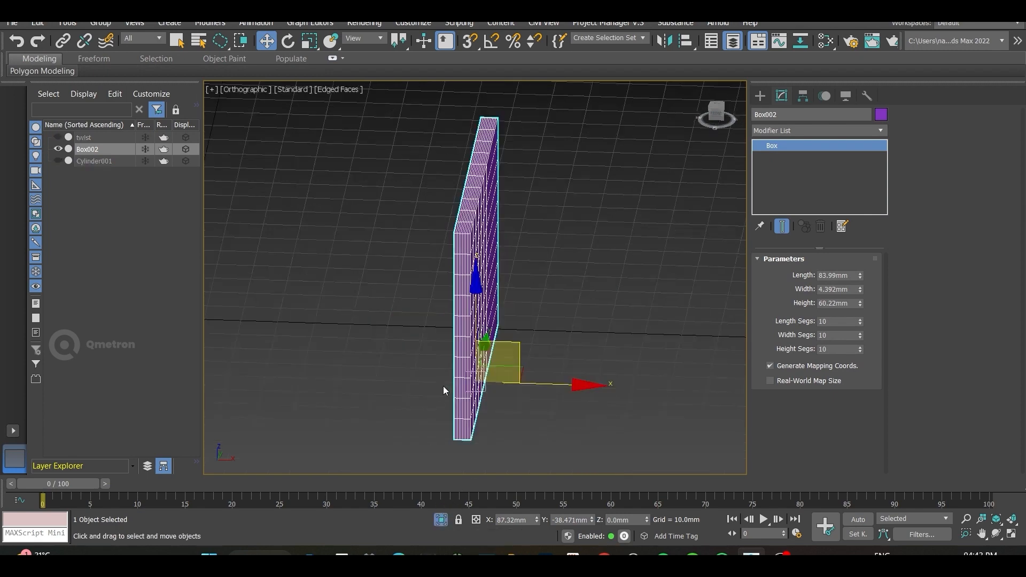
pyautogui.press('f')
pyautogui.click(800, 130)
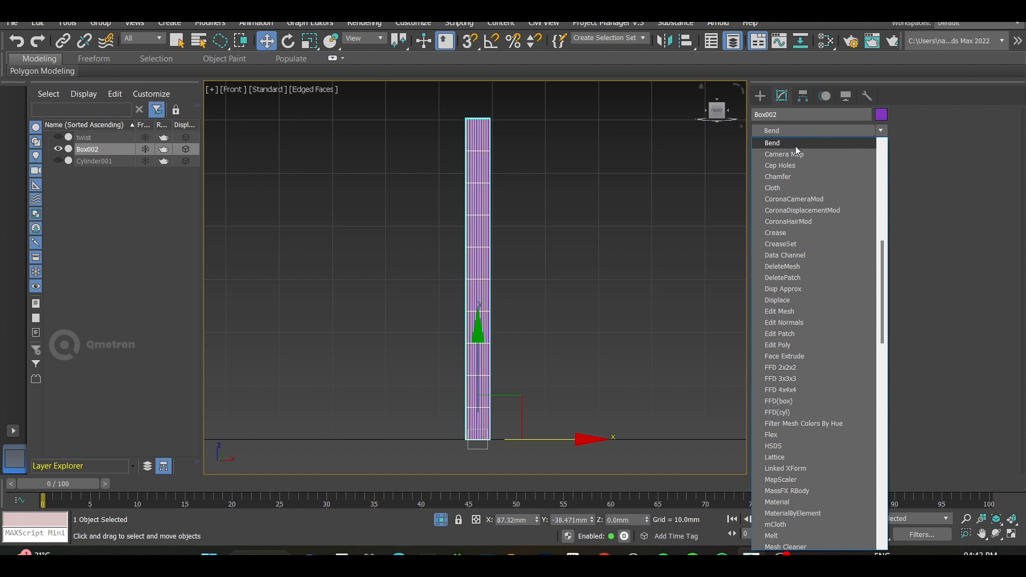
pyautogui.click(795, 144)
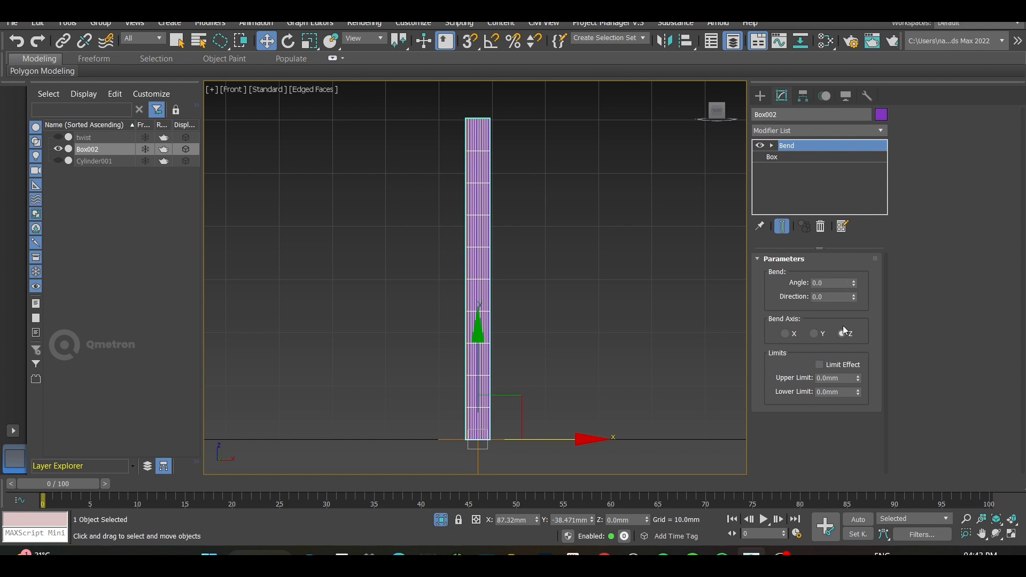
# Bend the thin box 95.5 degrees on the Z axis, and try about 347.5 degrees on the Y axis.
pyautogui.moveTo(854, 279); pyautogui.dragTo(850, 178)
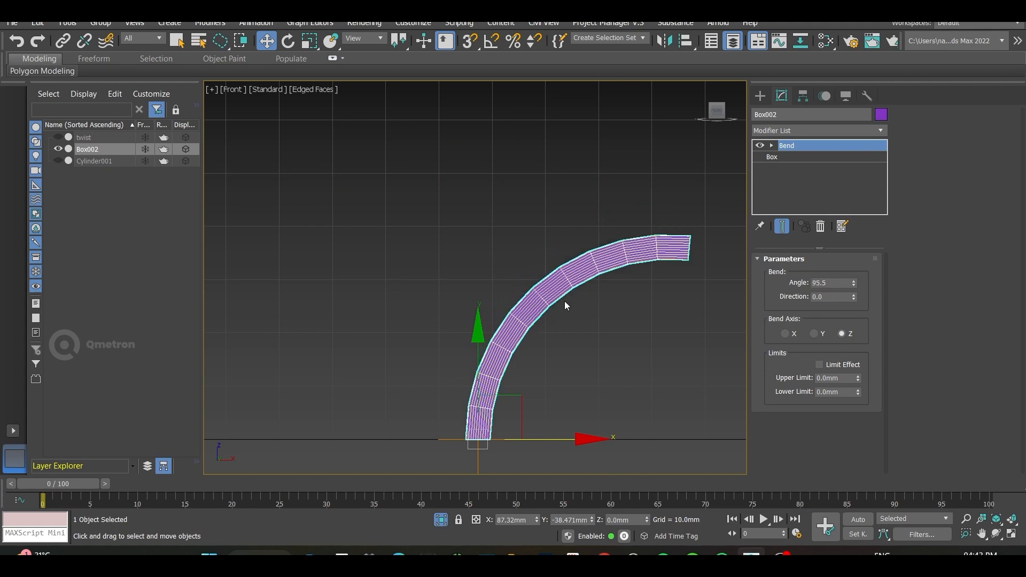
pyautogui.keyDown('alt'); pyautogui.moveTo(483, 312); pyautogui.dragTo(578, 326, button='middle'); pyautogui.keyUp('alt')
pyautogui.click(818, 334)
pyautogui.moveTo(856, 283); pyautogui.dragTo(649, 101)
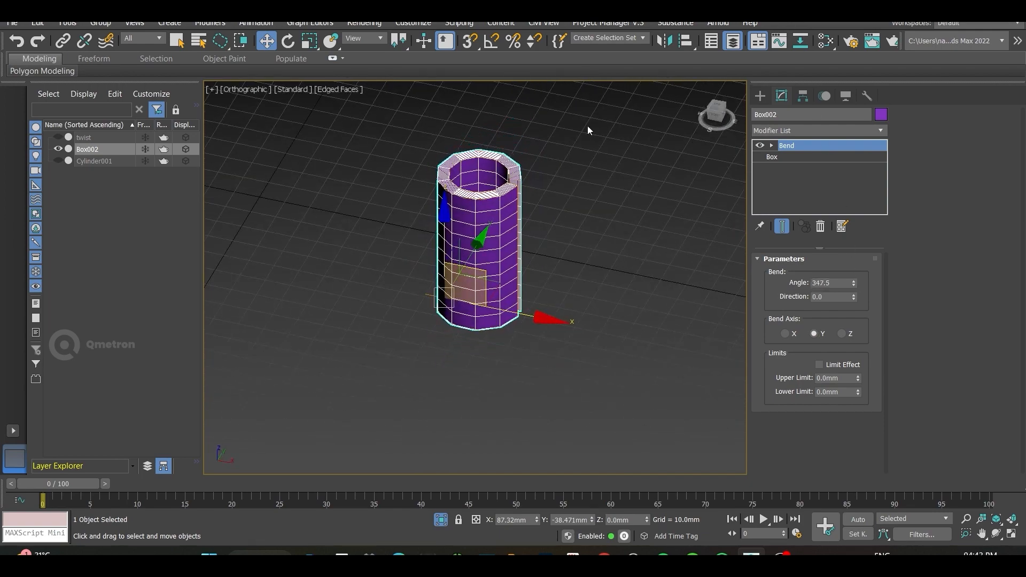
pyautogui.scroll(8, 505, 203)
pyautogui.press('t')
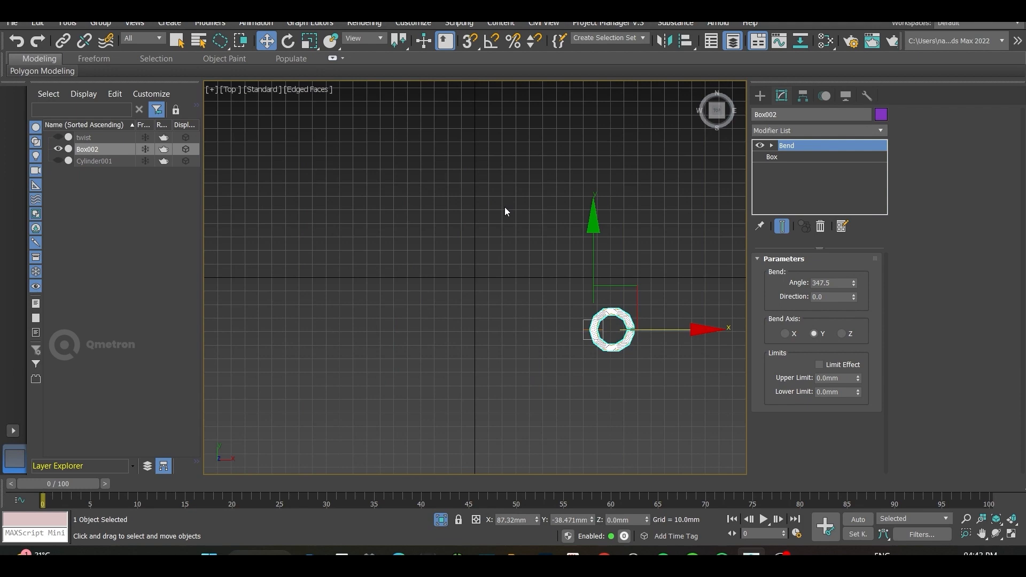
pyautogui.press('z')
pyautogui.moveTo(851, 288); pyautogui.dragTo(853, 268)
# Undo the bend angle and axis changes until the thin box is straight again in the Front view.
pyautogui.hotkey('ctrl', 'z')
pyautogui.hotkey('ctrl', 'z')
pyautogui.hotkey('ctrl', 'z')
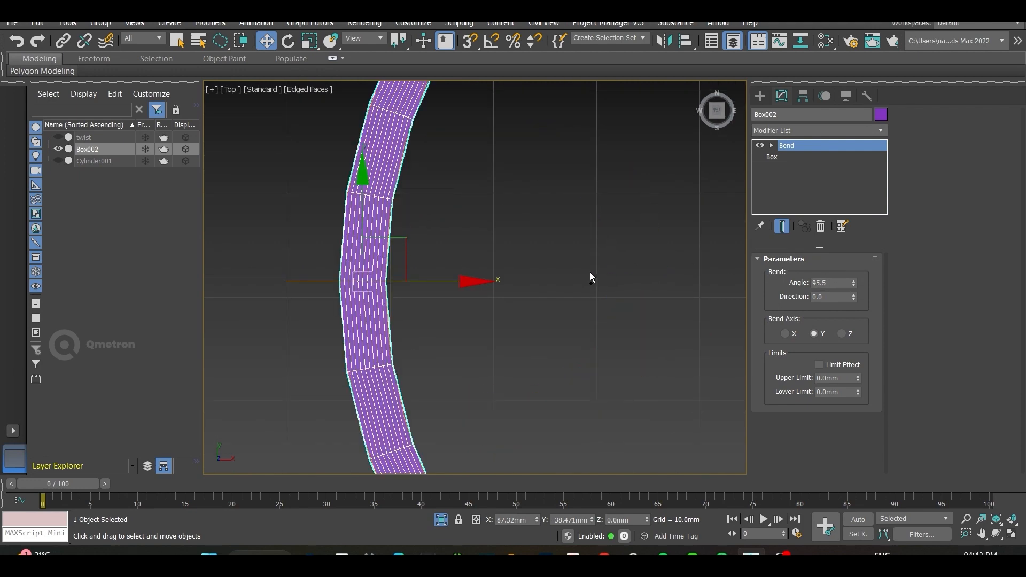
pyautogui.scroll(-6, 565, 294)
pyautogui.keyDown('alt'); pyautogui.moveTo(533, 292); pyautogui.dragTo(603, 227, button='middle'); pyautogui.keyUp('alt')
pyautogui.press('f')
pyautogui.press('z')
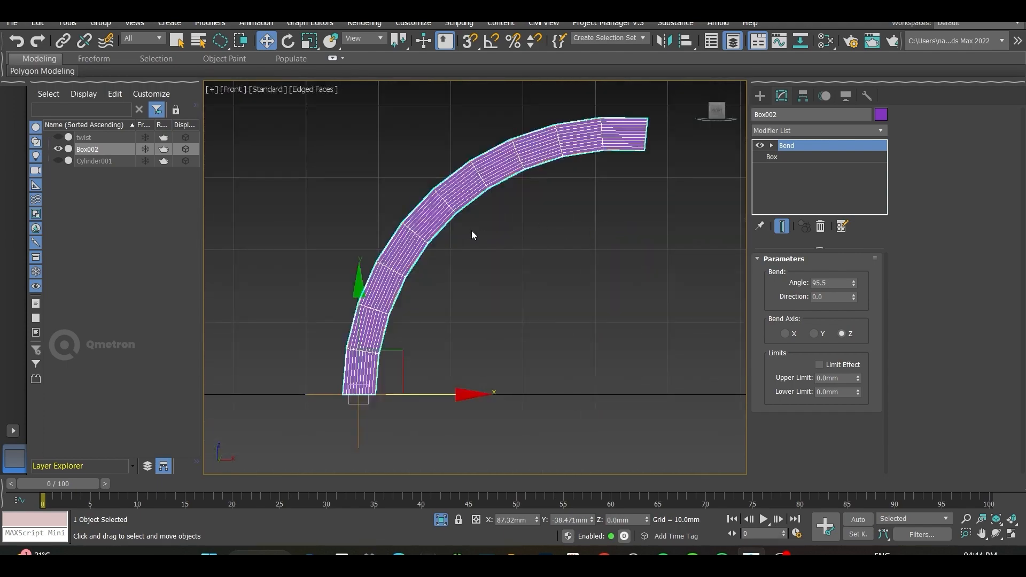
pyautogui.hotkey('ctrl', 'z')
pyautogui.scroll(-3, 392, 304)
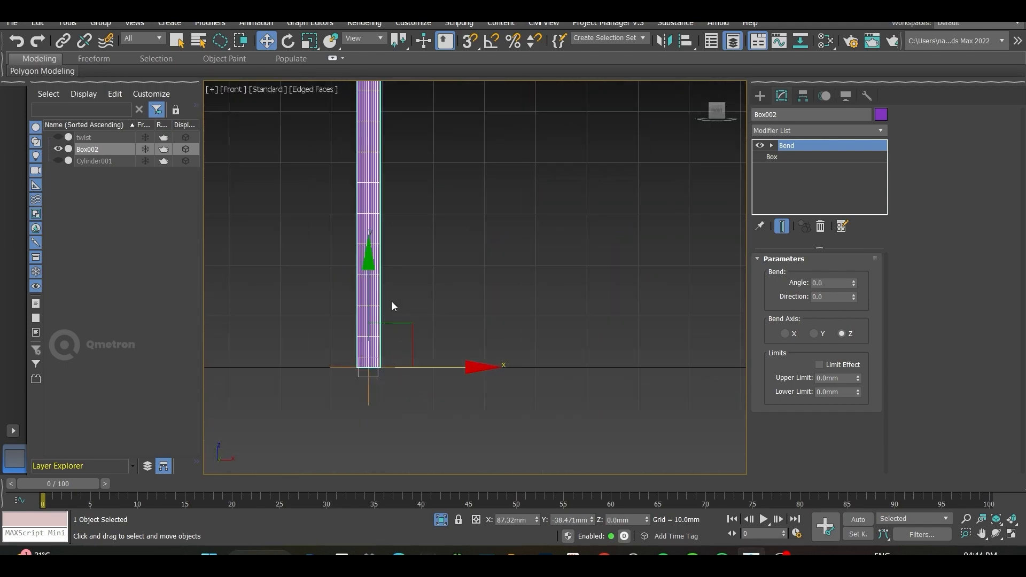
# Set the thin box's length, width and height segments to 3 each beneath the Bend modifier.
pyautogui.click(784, 156)
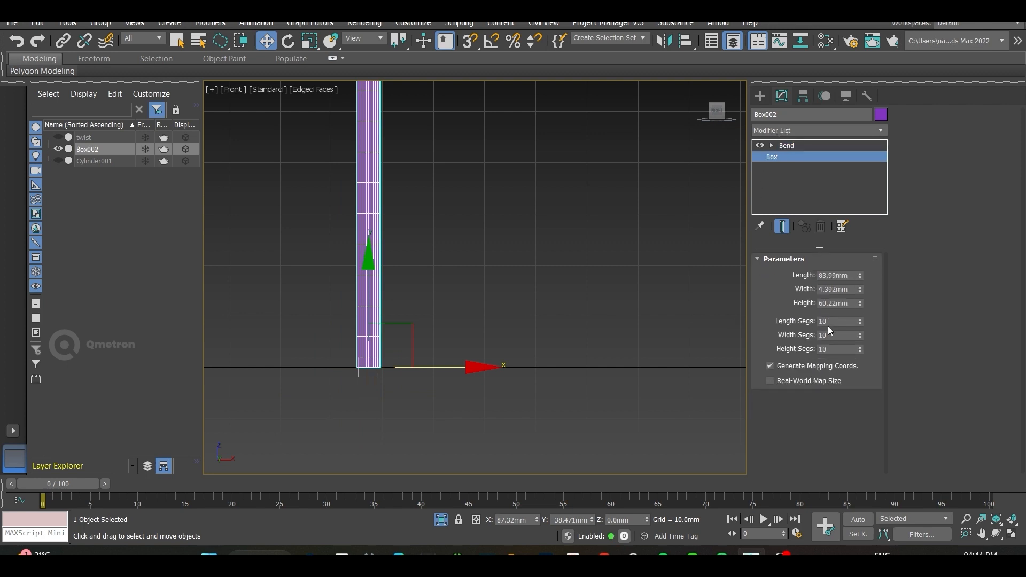
pyautogui.doubleClick(833, 320)
pyautogui.write('3')
pyautogui.click(837, 335)
pyautogui.write('3')
pyautogui.write('3')
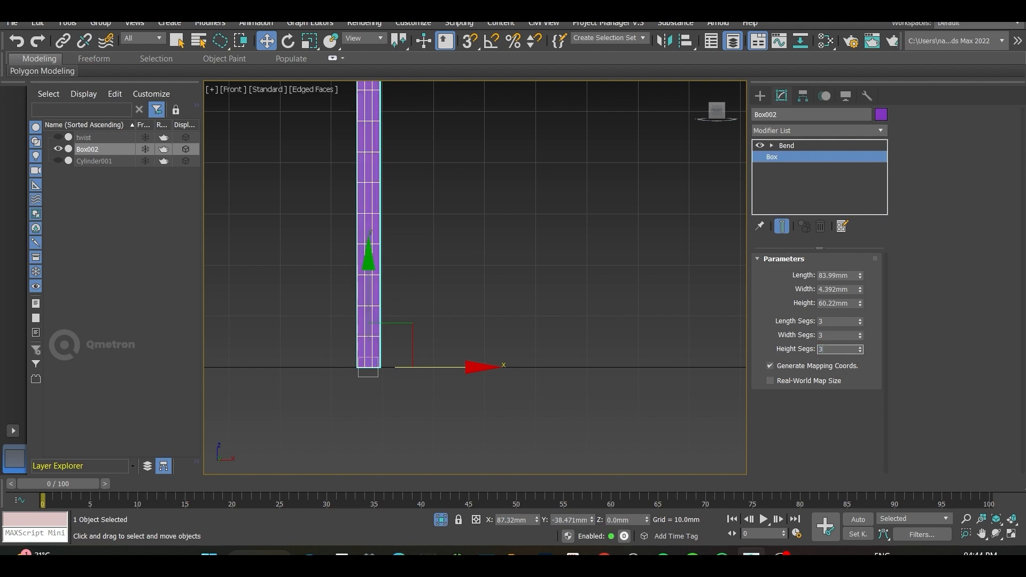
pyautogui.press('Return')
pyautogui.scroll(-3, 533, 314)
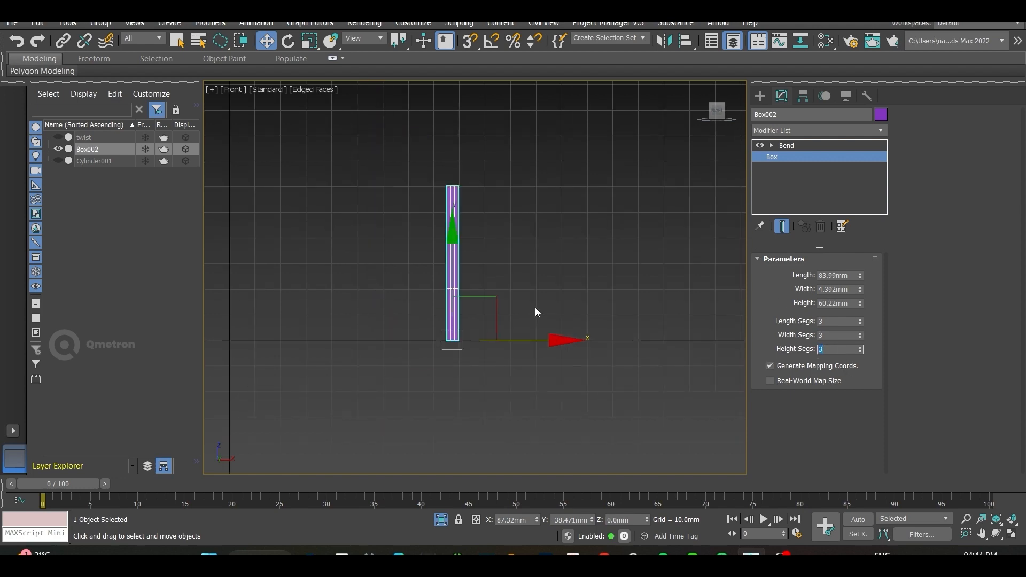
pyautogui.keyDown('alt'); pyautogui.moveTo(537, 308); pyautogui.dragTo(450, 299, button='middle'); pyautogui.keyUp('alt')
pyautogui.press('f')
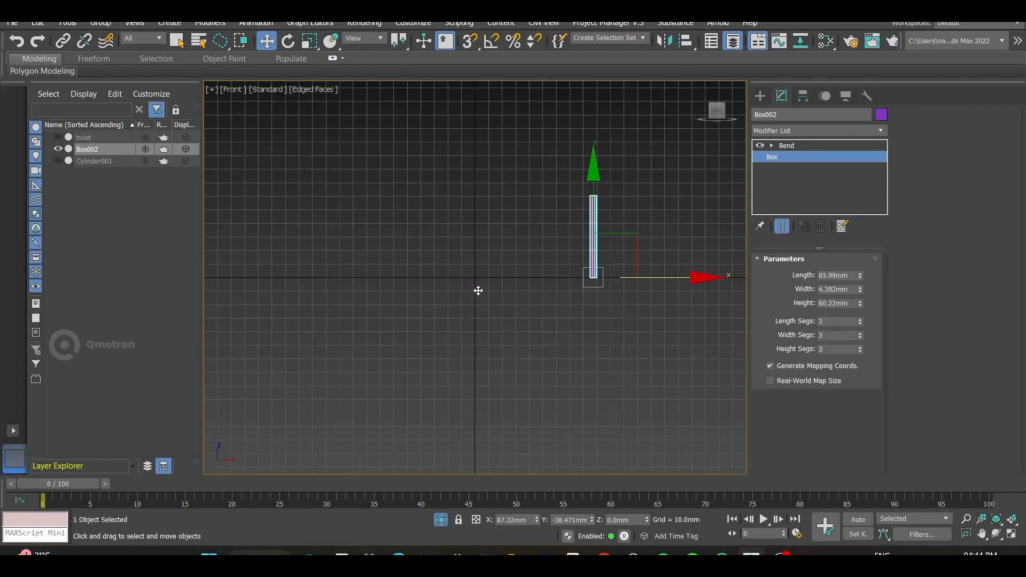
# Raise the Bend modifier's angle to about 358 degrees on the Z axis.
pyautogui.click(790, 145)
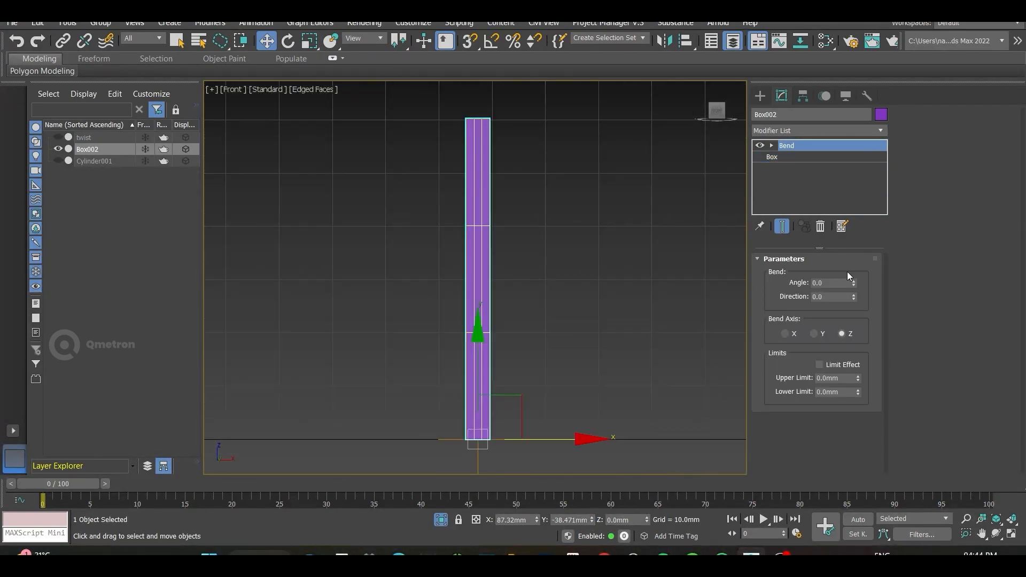
pyautogui.moveTo(852, 284); pyautogui.dragTo(898, 447)
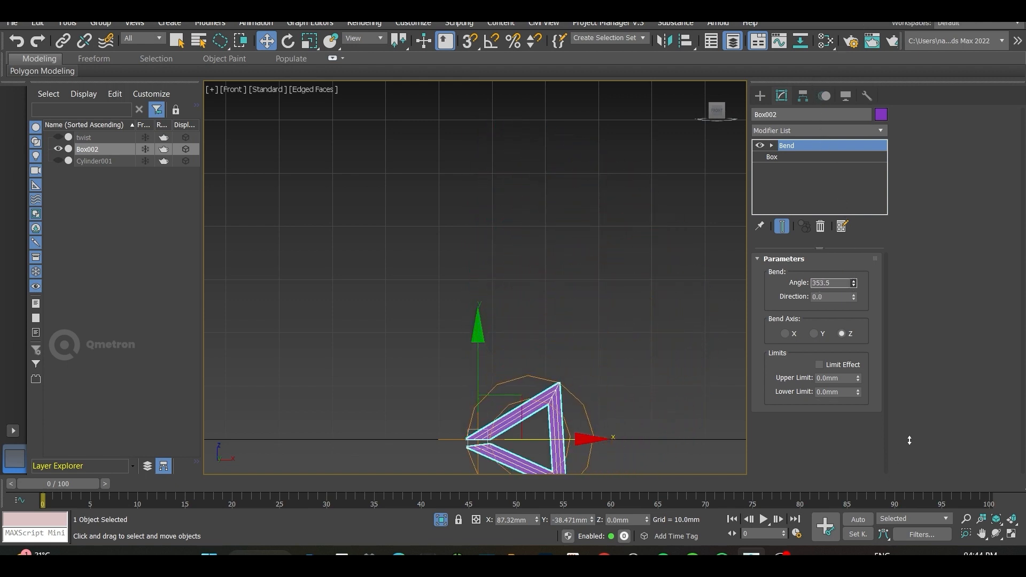
pyautogui.scroll(-2, 583, 324)
pyautogui.moveTo(576, 383); pyautogui.dragTo(502, 229, button='middle')
pyautogui.scroll(2, 538, 322)
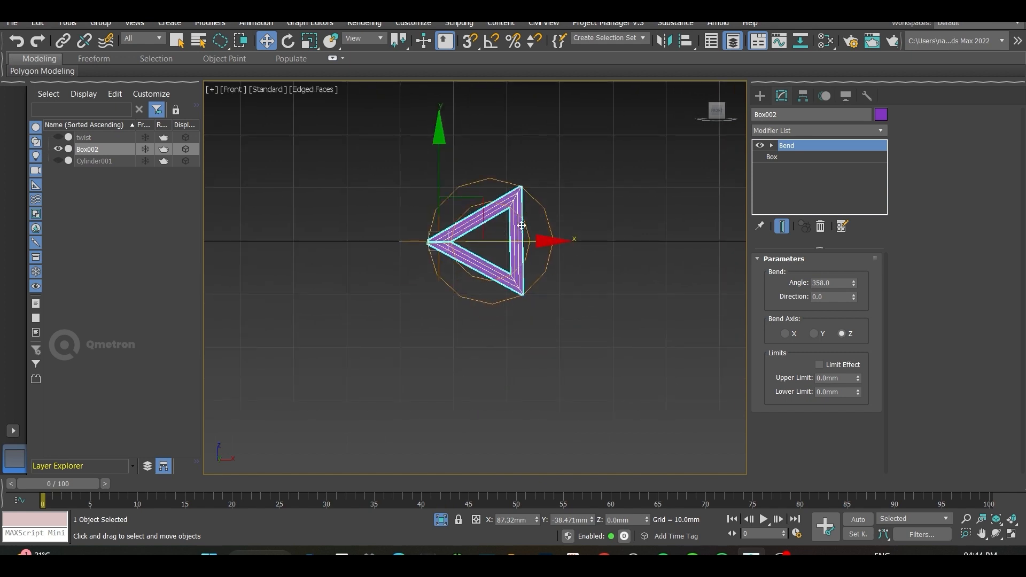
# Set the bent box's length, width and height segments to 10 each.
pyautogui.click(778, 155)
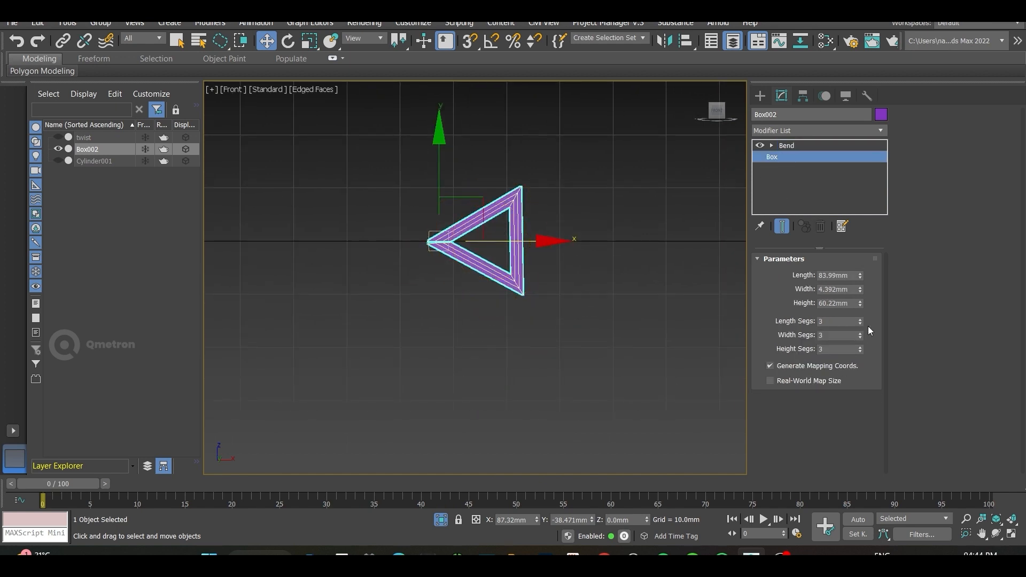
pyautogui.click(849, 321)
pyautogui.write('10')
pyautogui.click(848, 337)
pyautogui.click(839, 349)
pyautogui.write('10')
pyautogui.press('Return')
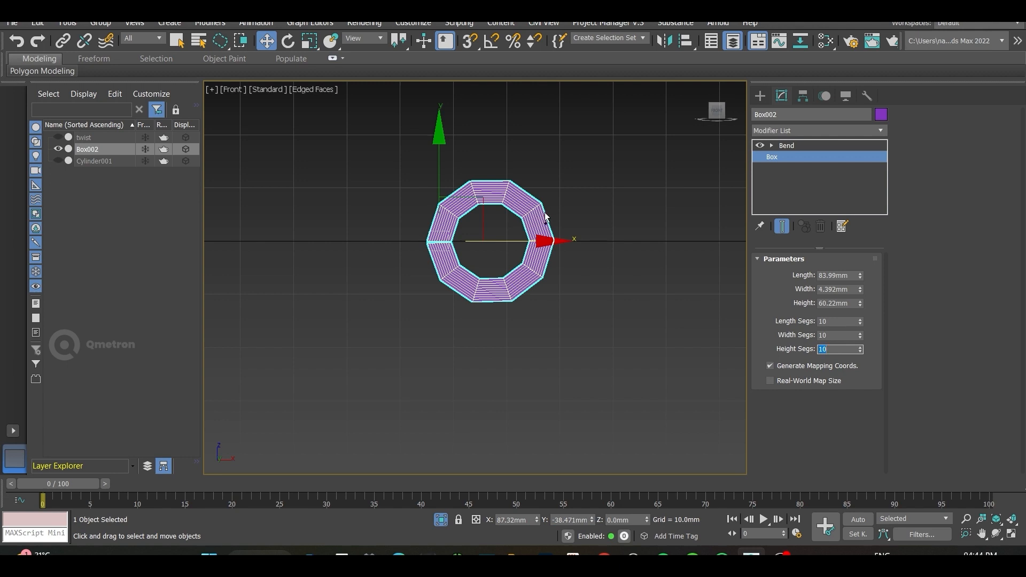
# Compare the bent box with the segment change undone and restored, and examine the tube from several sides.
pyautogui.hotkey('ctrl', 'z')
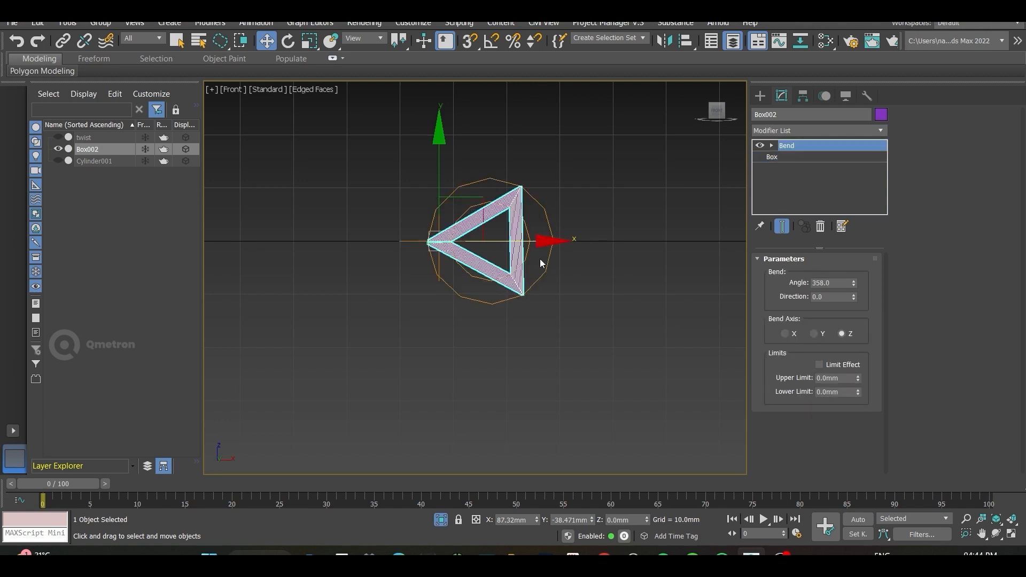
pyautogui.hotkey('ctrl', 'z')
pyautogui.keyDown('alt'); pyautogui.moveTo(523, 319); pyautogui.dragTo(499, 316, button='middle'); pyautogui.keyUp('alt')
pyautogui.scroll(3, 502, 238)
pyautogui.scroll(-3, 501, 238)
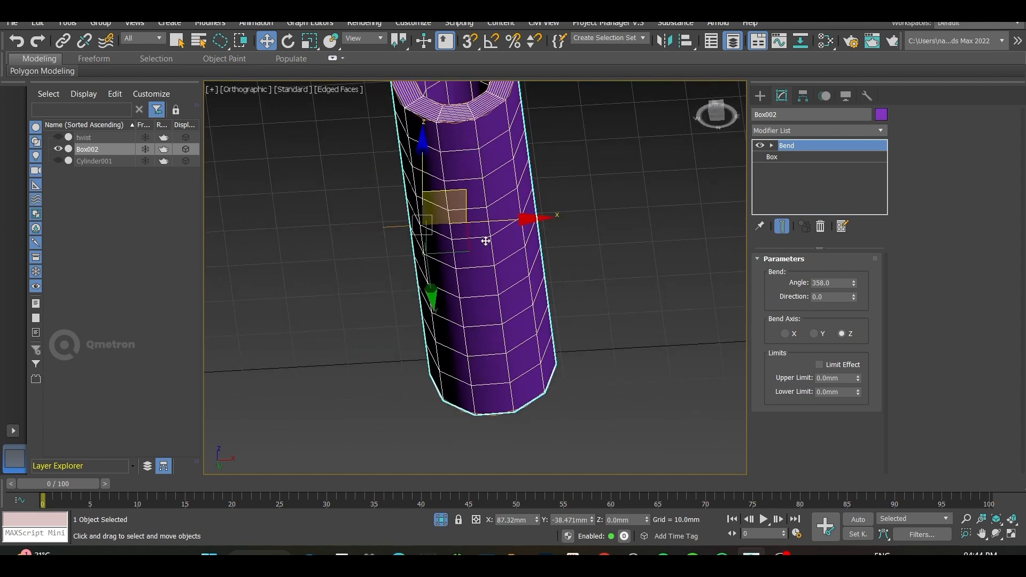
pyautogui.keyDown('alt'); pyautogui.moveTo(425, 227); pyautogui.dragTo(462, 241, button='middle'); pyautogui.keyUp('alt')
pyautogui.keyDown('alt'); pyautogui.moveTo(424, 278); pyautogui.dragTo(515, 350, button='middle'); pyautogui.keyUp('alt')
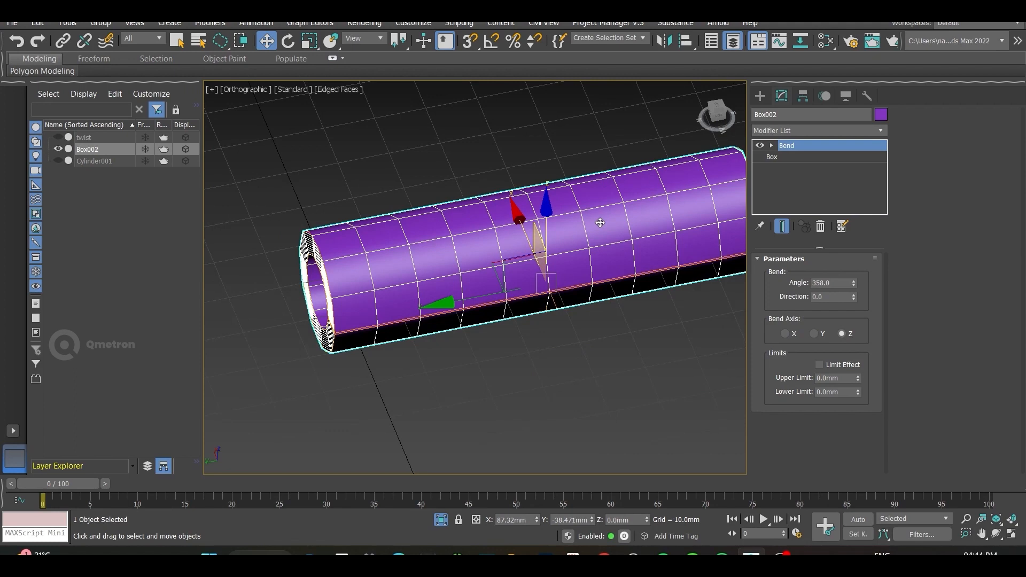
# Raise the bent box's length and width segments to 200 and its height segments to 137.
pyautogui.keyDown('alt'); pyautogui.moveTo(482, 261); pyautogui.dragTo(416, 265, button='middle'); pyautogui.keyUp('alt')
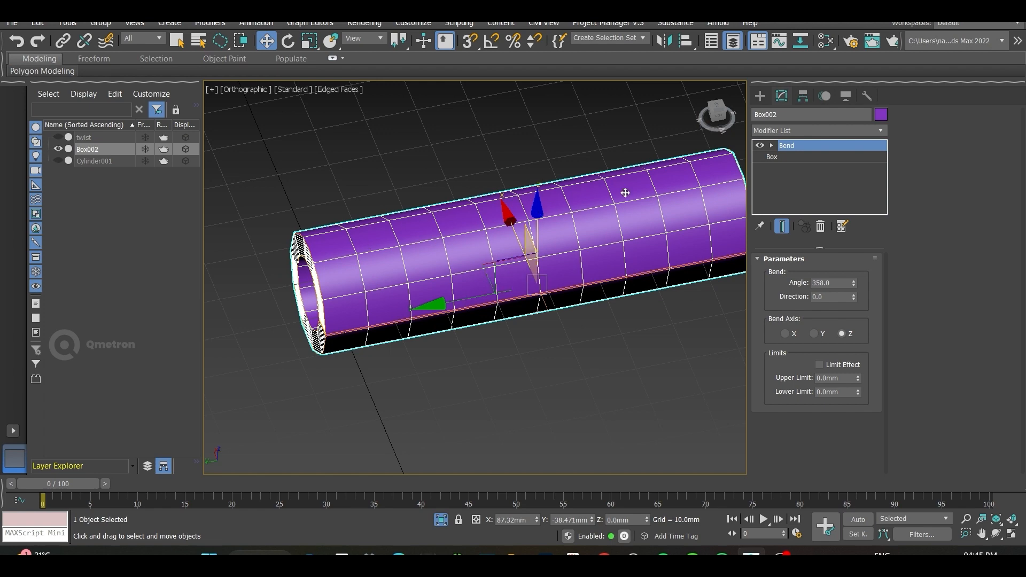
pyautogui.click(777, 157)
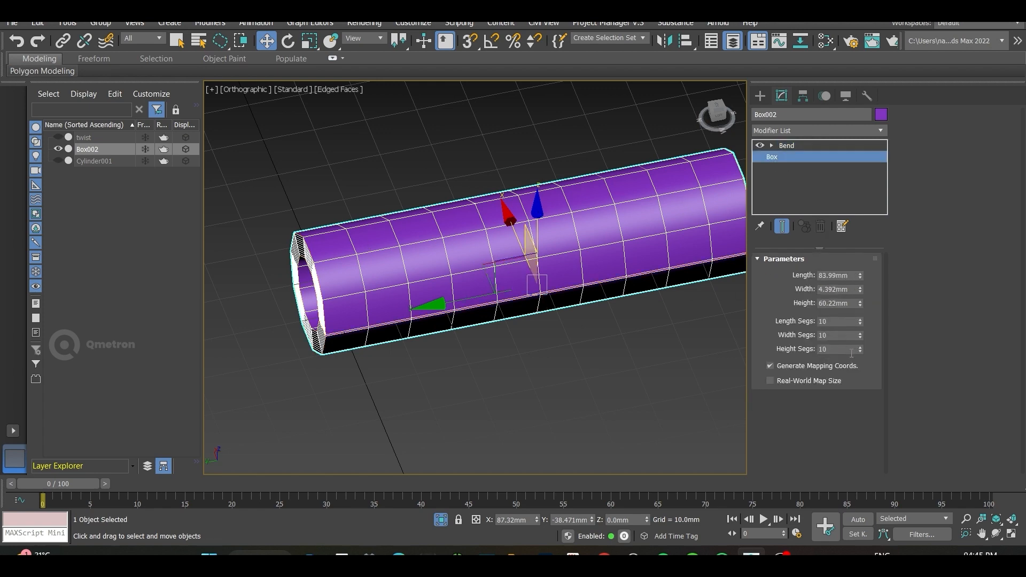
pyautogui.moveTo(860, 322); pyautogui.dragTo(888, 126)
pyautogui.moveTo(859, 335); pyautogui.dragTo(858, 225)
# Examine the dense mesh on the tube's surface and open end, in the angled view and in the front view.
pyautogui.scroll(10, 342, 296)
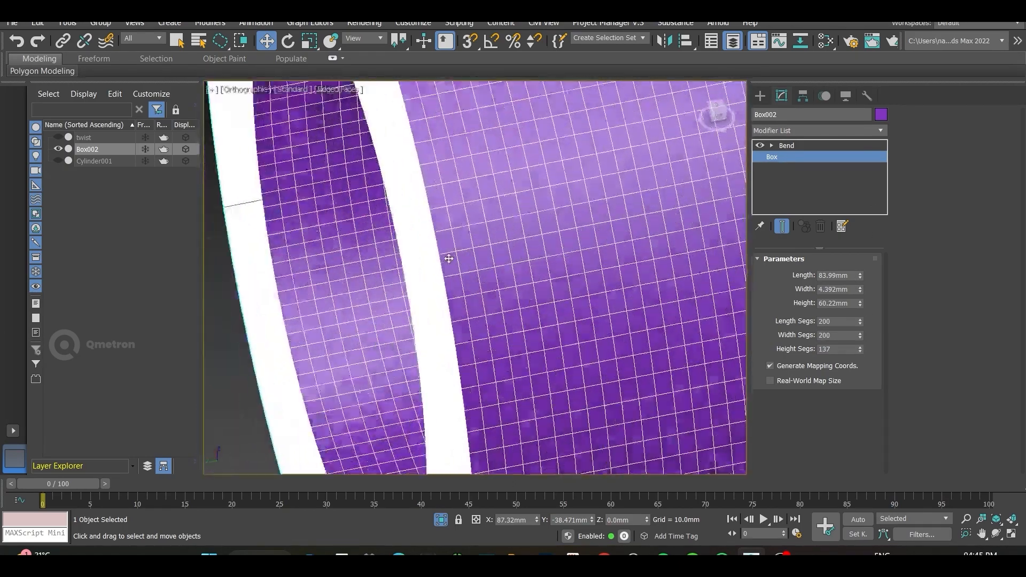
pyautogui.scroll(-10, 390, 266)
pyautogui.scroll(3, 408, 258)
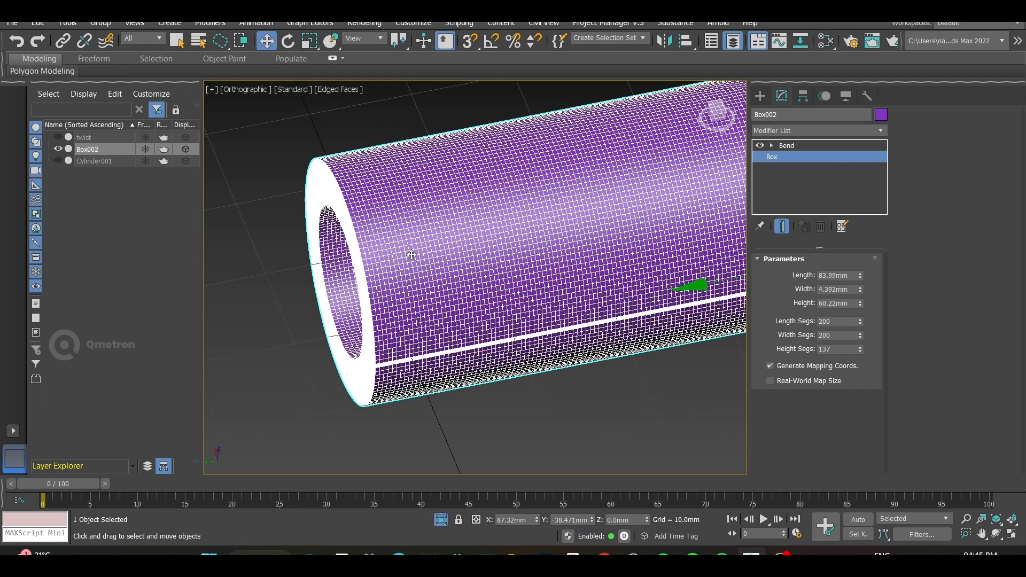
pyautogui.scroll(-10, 411, 255)
pyautogui.scroll(8, 431, 229)
pyautogui.scroll(-3, 430, 229)
pyautogui.scroll(-2, 432, 234)
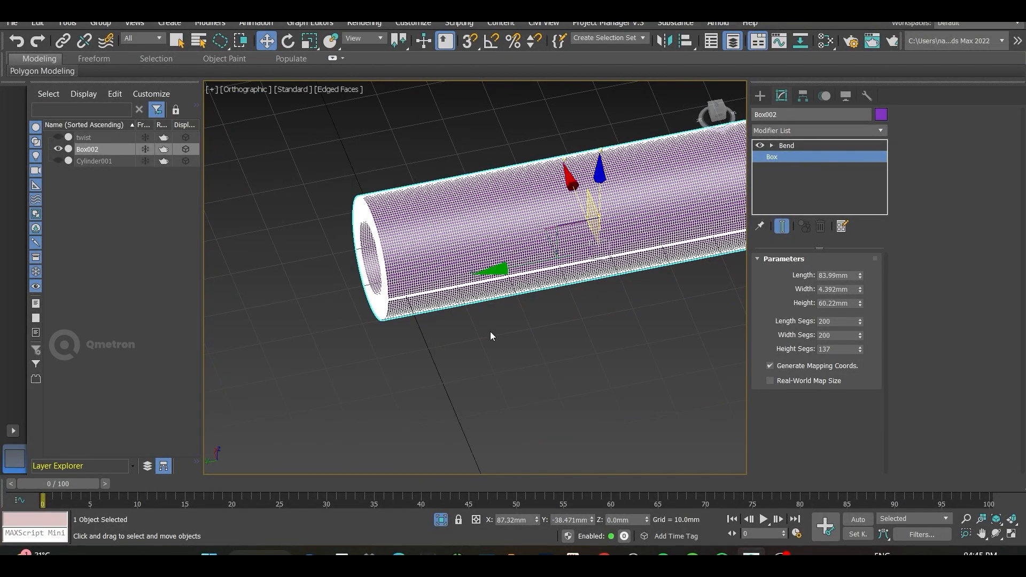
pyautogui.press('f')
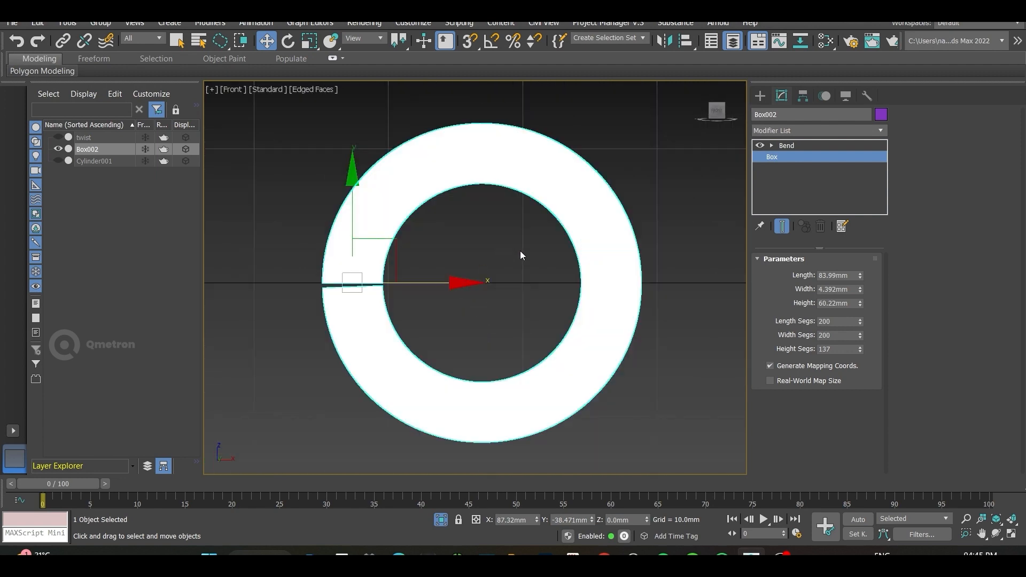
pyautogui.scroll(10, 444, 165)
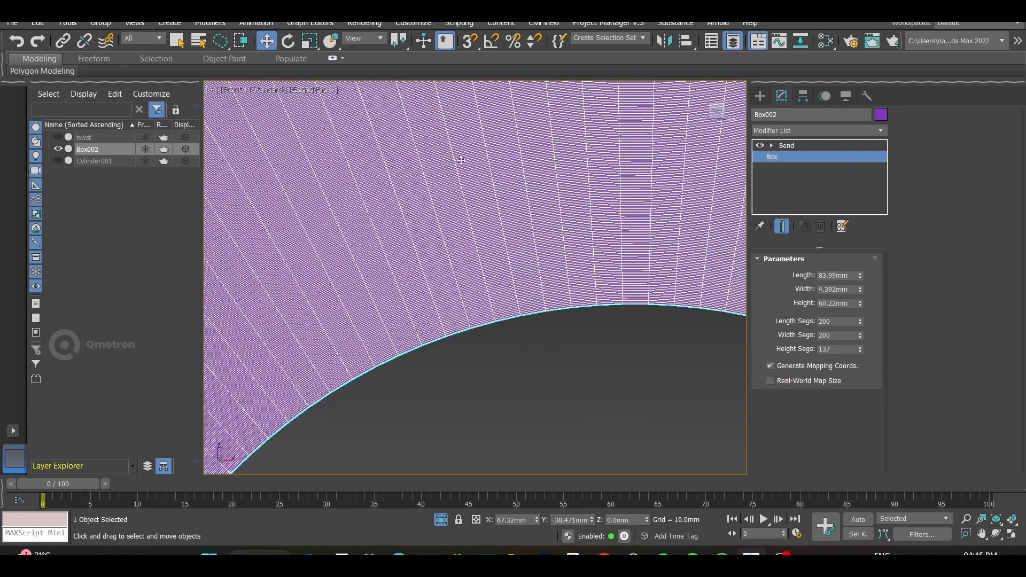
pyautogui.scroll(-8, 612, 225)
pyautogui.scroll(10, 611, 176)
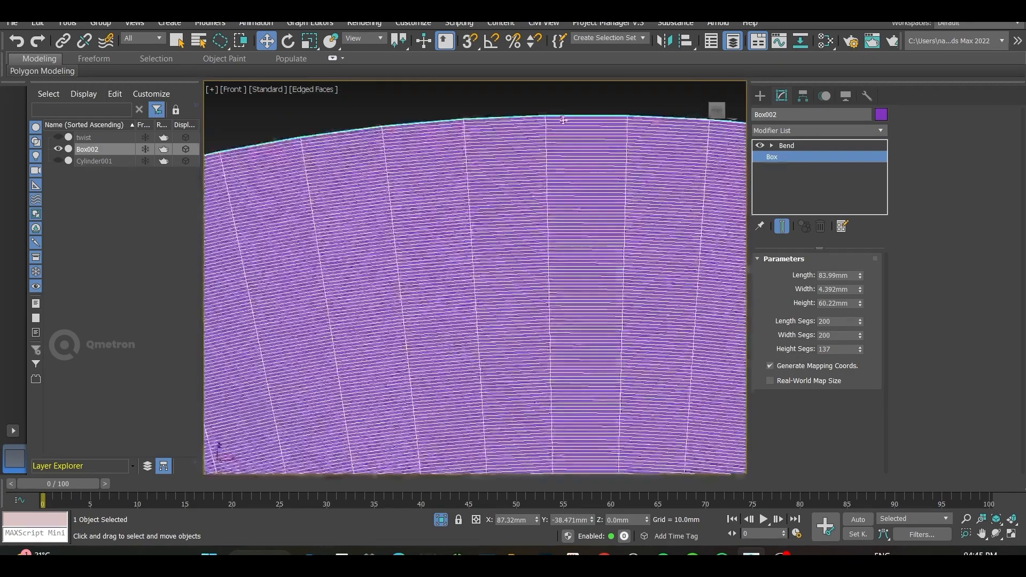
pyautogui.scroll(-10, 577, 147)
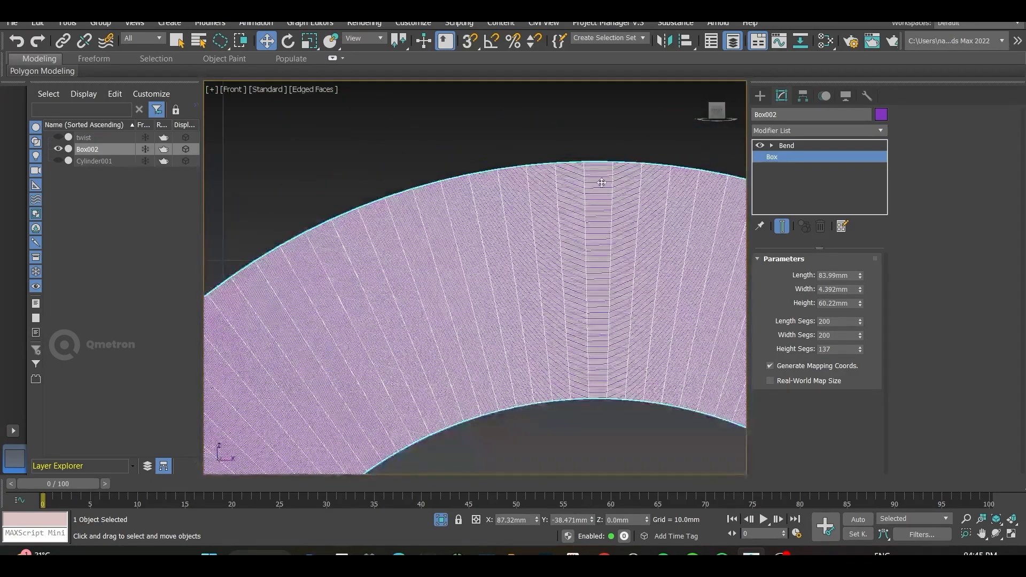
pyautogui.scroll(5, 598, 316)
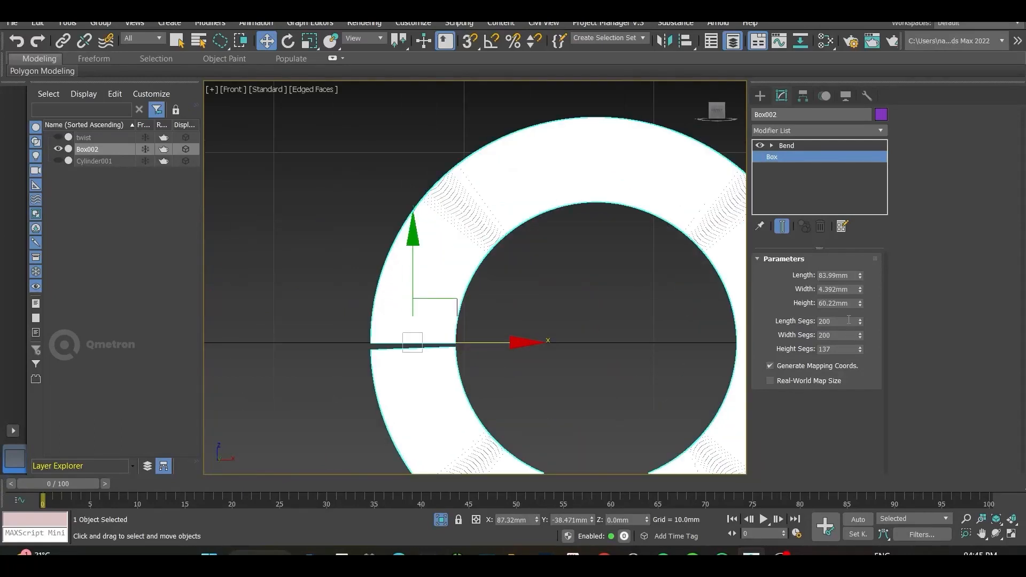
# Set the box's length, width and height segments back to 10 each.
pyautogui.moveTo(848, 319); pyautogui.dragTo(815, 320)
pyautogui.write('10')
pyautogui.click(837, 333)
pyautogui.write('10')
pyautogui.click(844, 350)
pyautogui.press('BackSpace')
pyautogui.write('10')
pyautogui.press('Return')
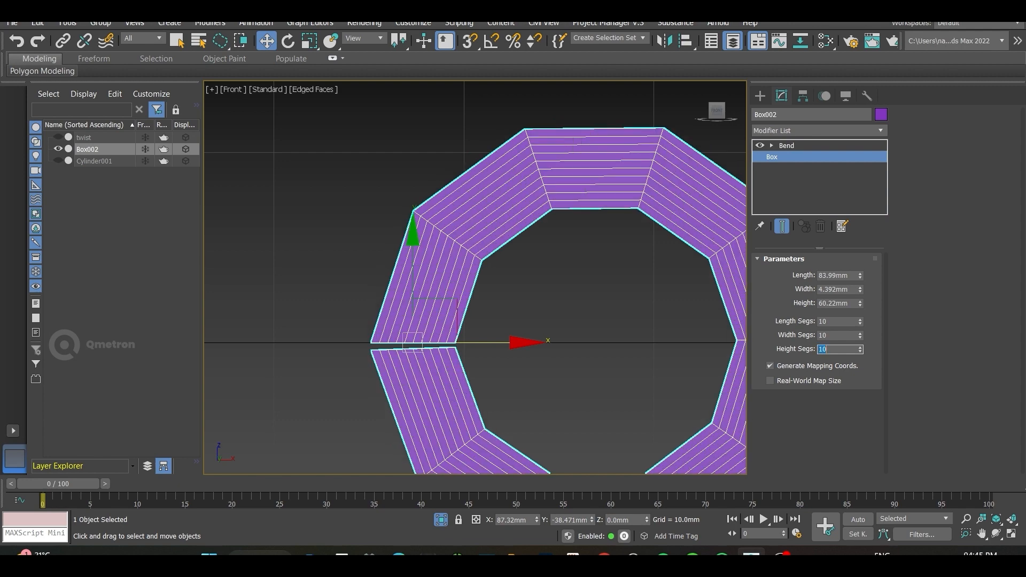
# Add a TurboSmooth modifier above Bend with 2 iterations and hide the edged faces.
pyautogui.click(799, 147)
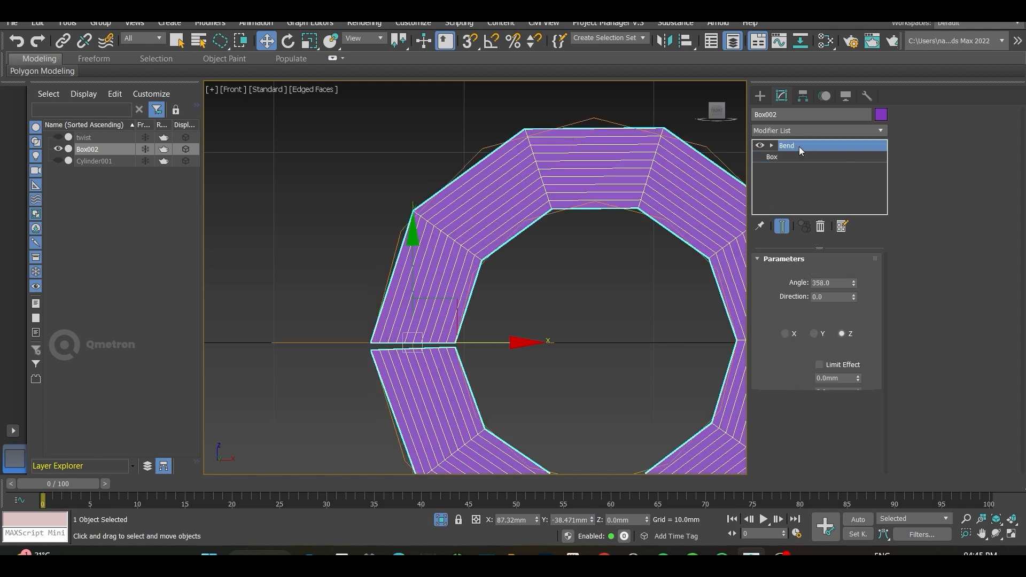
pyautogui.click(768, 130)
pyautogui.write('th')
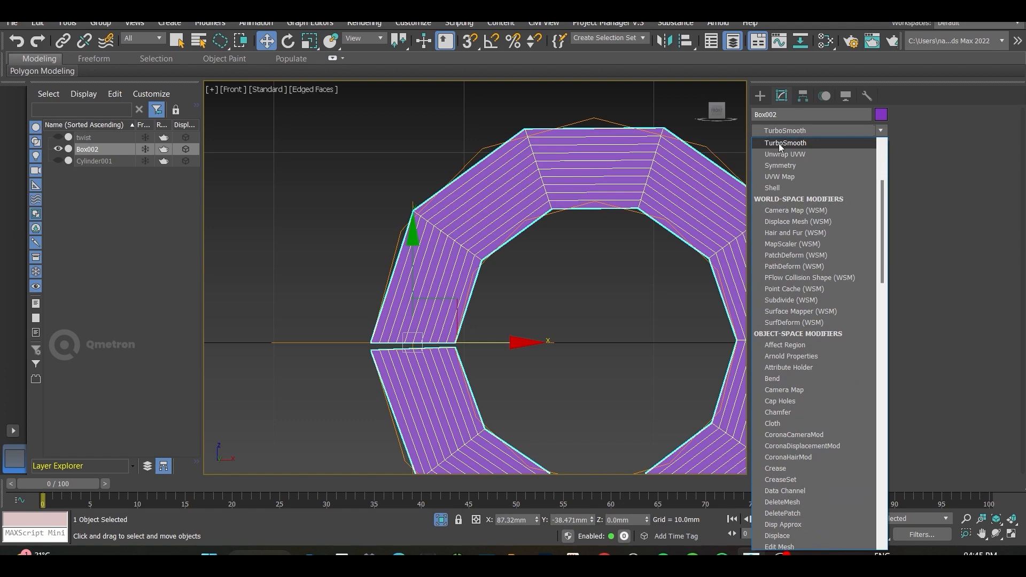
pyautogui.click(779, 143)
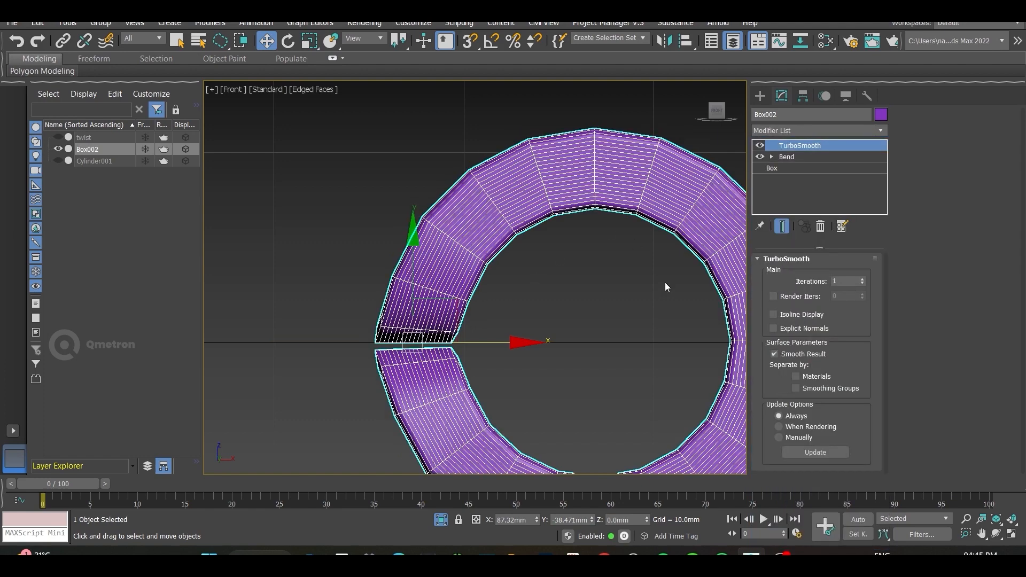
pyautogui.press('F4')
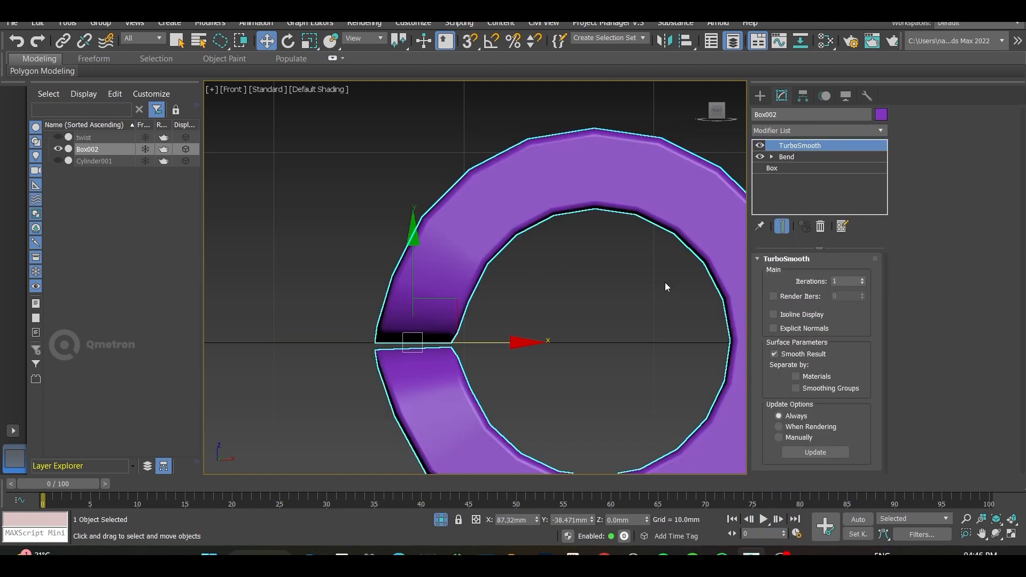
pyautogui.click(861, 277)
pyautogui.moveTo(655, 274); pyautogui.dragTo(544, 274, button='middle')
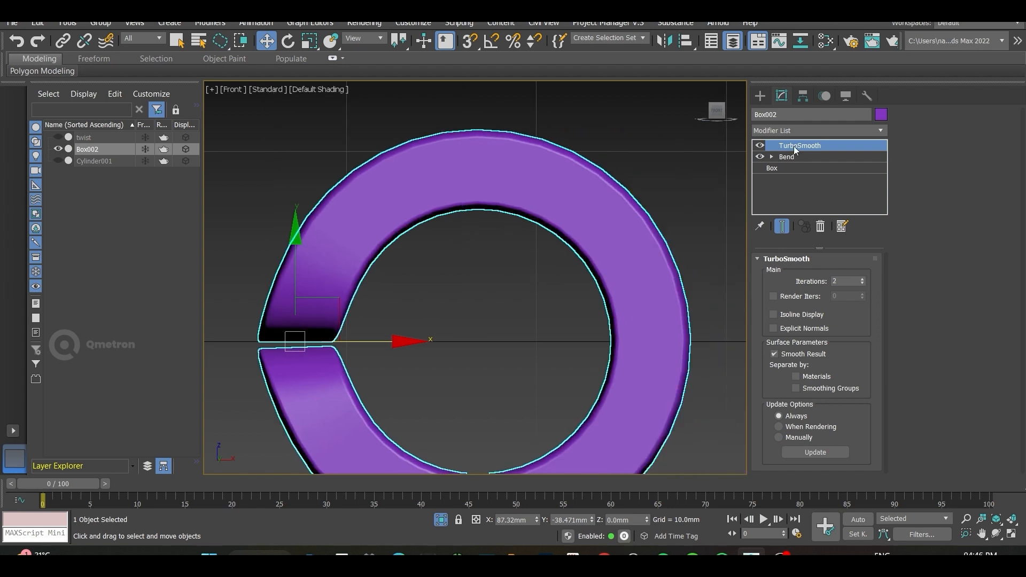
# Examine the smoothed tube from several angles and at its open end, with edged faces shown and hidden.
pyautogui.keyDown('alt'); pyautogui.moveTo(609, 238); pyautogui.dragTo(505, 285, button='middle'); pyautogui.keyUp('alt')
pyautogui.scroll(-5, 446, 324)
pyautogui.scroll(-1, 446, 324)
pyautogui.scroll(4, 416, 287)
pyautogui.keyDown('alt'); pyautogui.moveTo(415, 287); pyautogui.dragTo(451, 319, button='middle'); pyautogui.keyUp('alt')
pyautogui.scroll(-4, 559, 300)
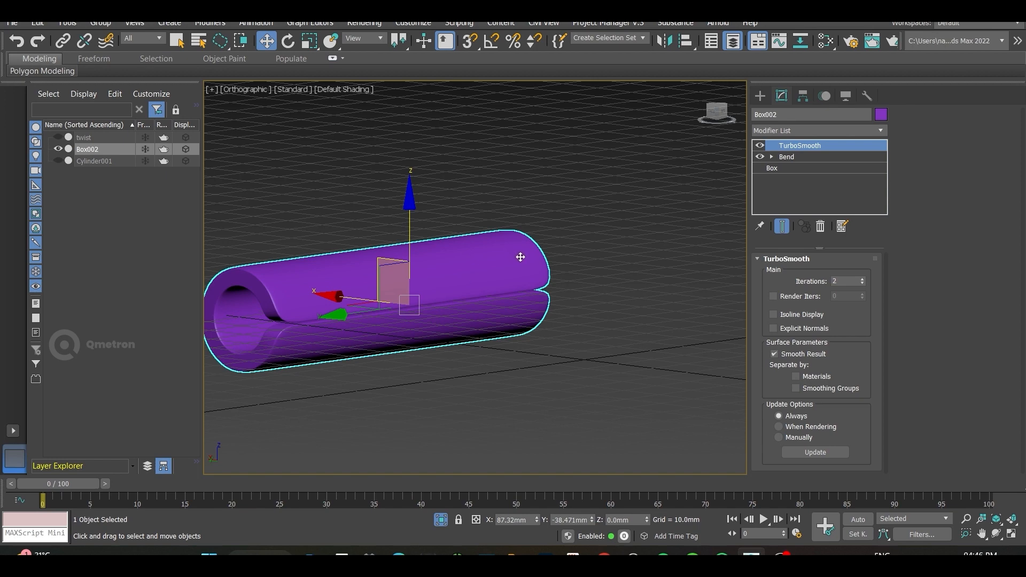
pyautogui.moveTo(526, 249); pyautogui.dragTo(587, 210, button='middle')
pyautogui.scroll(5, 300, 256)
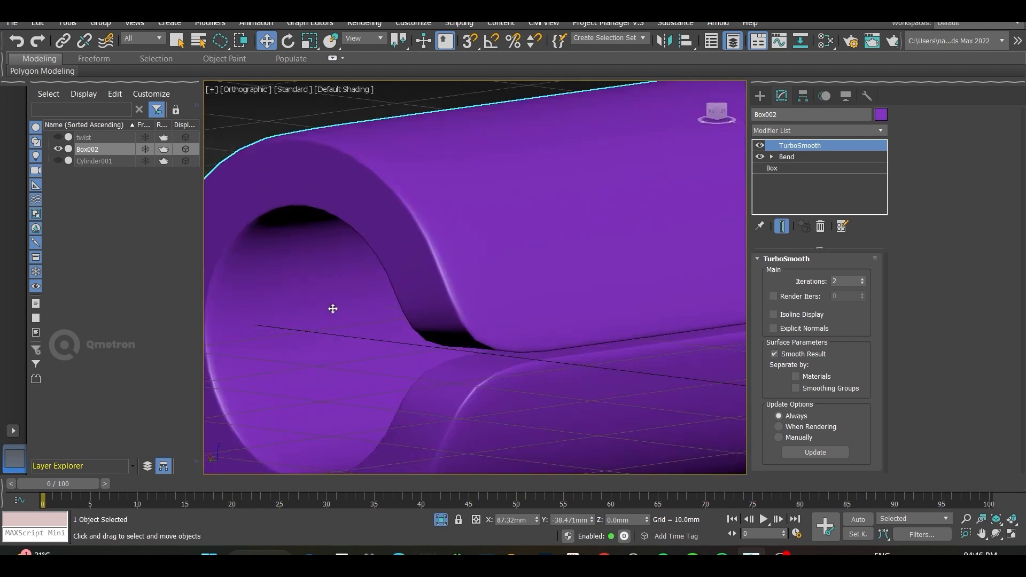
pyautogui.press('F4')
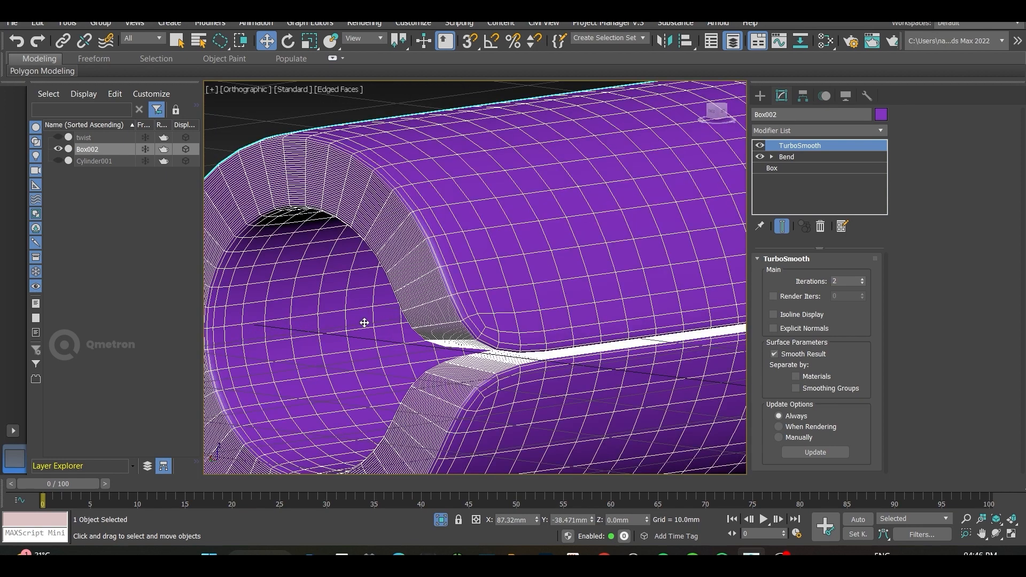
pyautogui.press('F4')
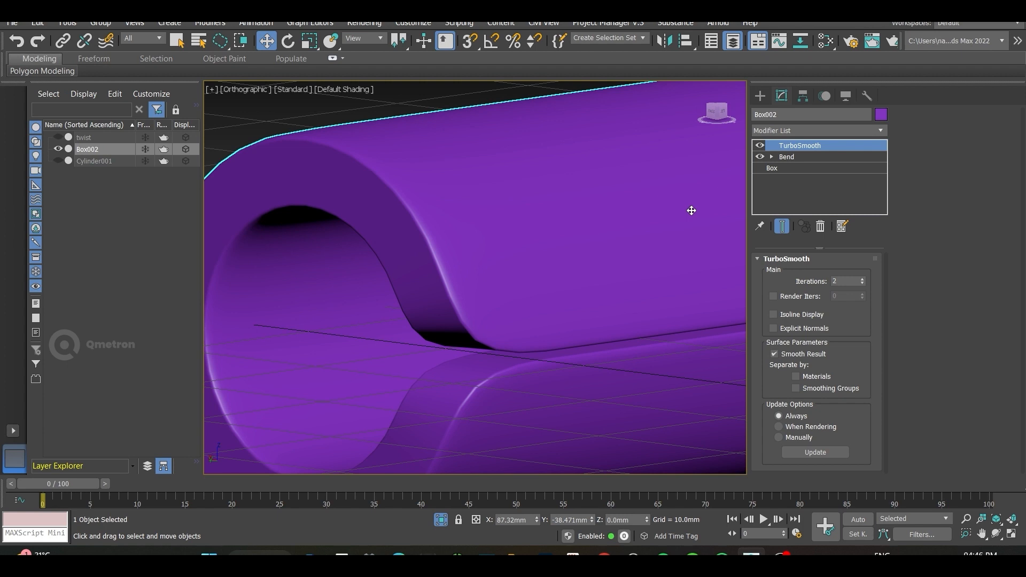
pyautogui.moveTo(400, 269); pyautogui.dragTo(426, 277, button='middle')
# Delete the TurboSmooth modifier from the tube and undo the deletion.
pyautogui.rightClick(798, 144)
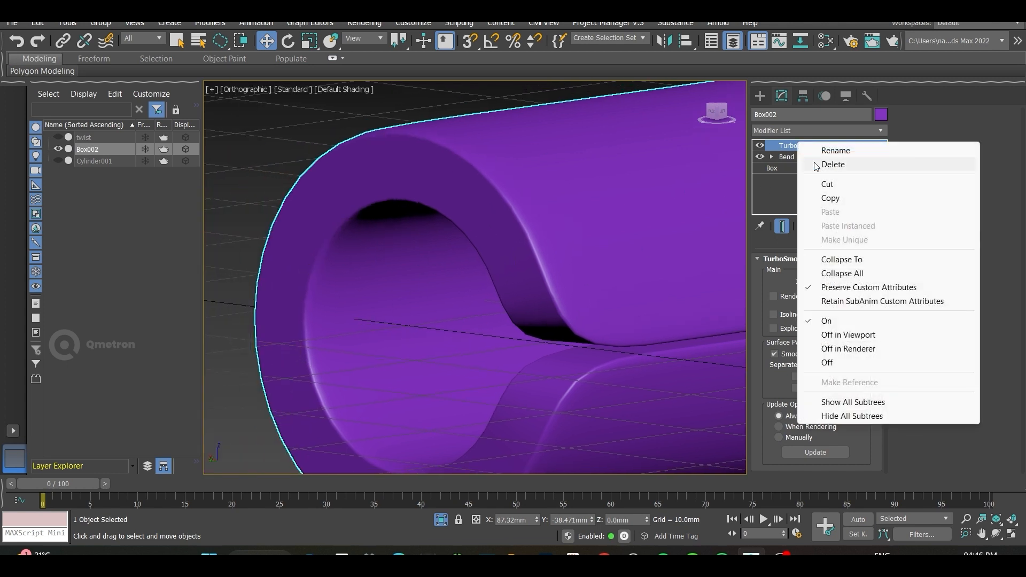
pyautogui.click(833, 164)
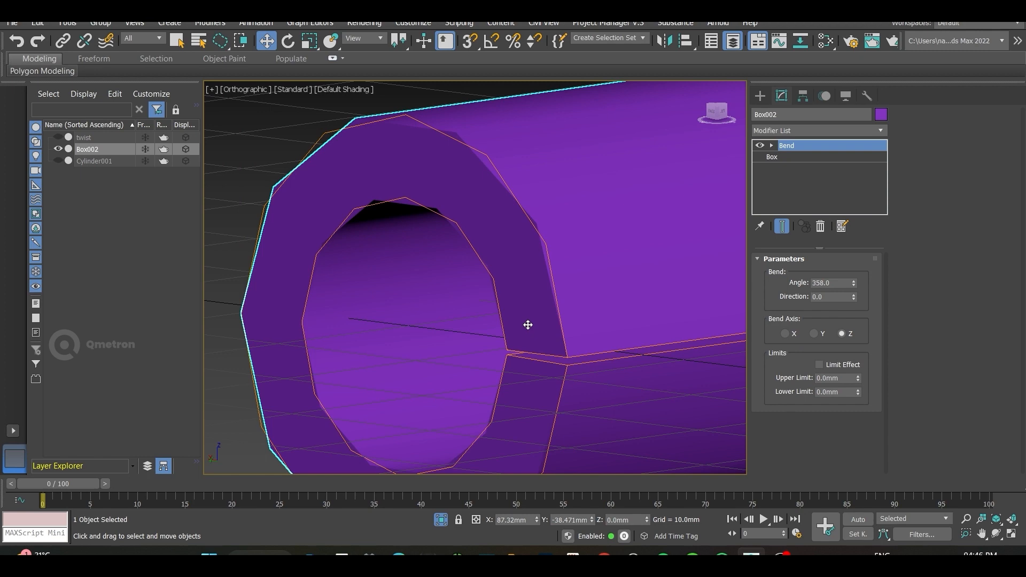
pyautogui.hotkey('ctrl', 'z')
# Show the edged faces and convert the smoothed tube to an Editable Poly.
pyautogui.press('F4')
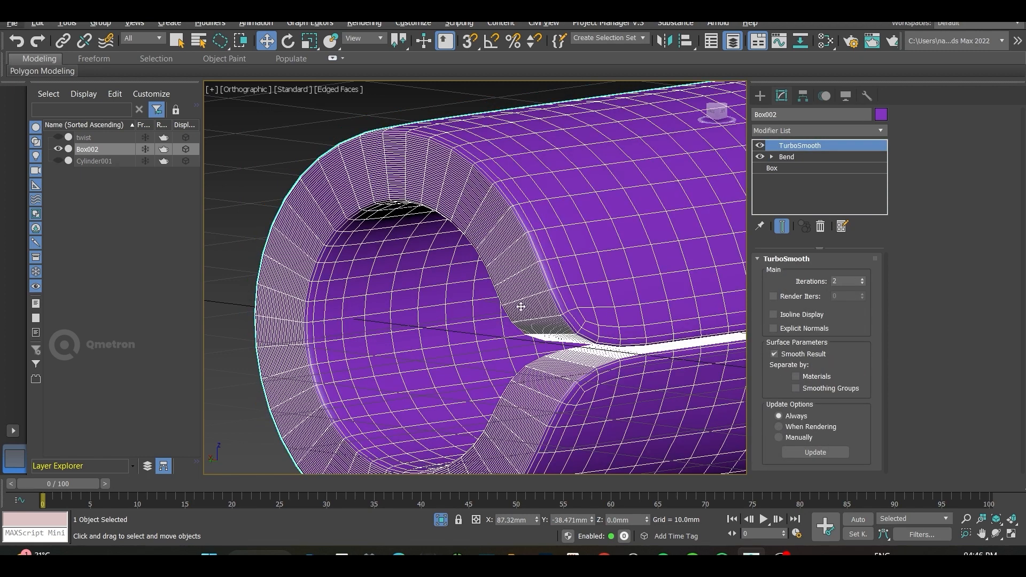
pyautogui.rightClick(616, 284)
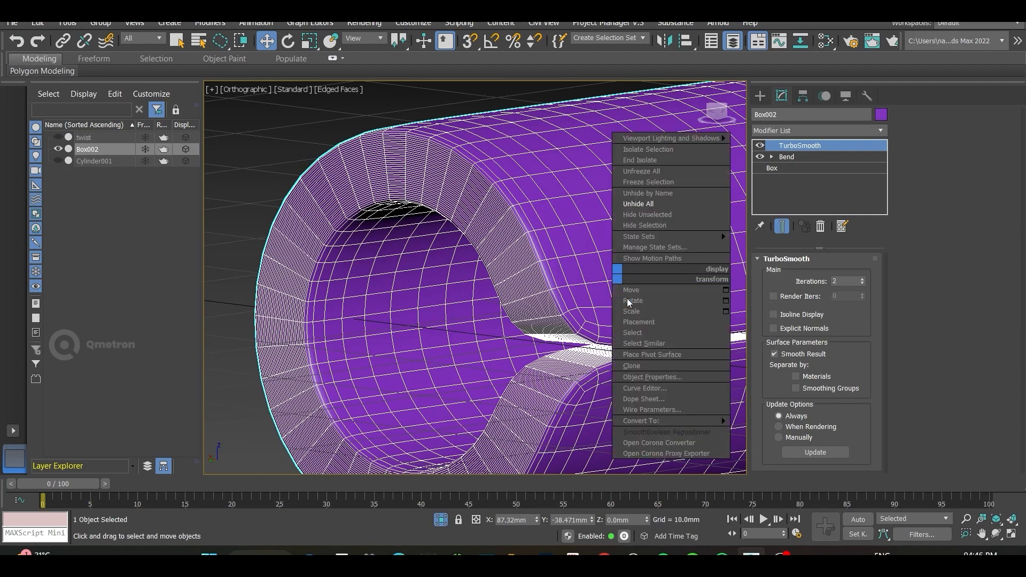
pyautogui.moveTo(688, 422)
pyautogui.click(760, 432)
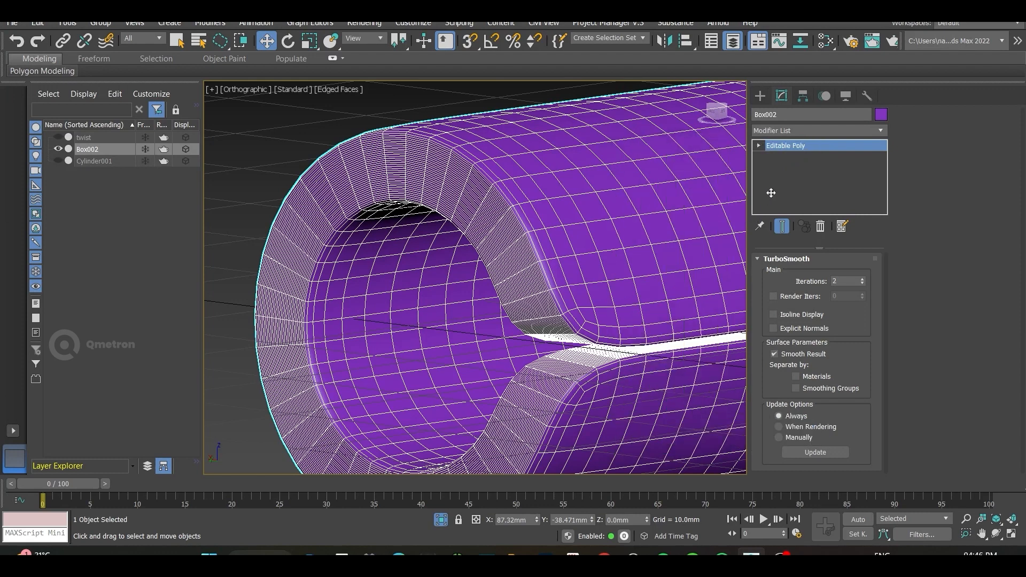
# Select an edge loop around the tube's end face at Edge level and return to the Editable Poly object level.
pyautogui.click(758, 146)
pyautogui.click(779, 168)
pyautogui.scroll(5, 490, 248)
pyautogui.click(491, 248)
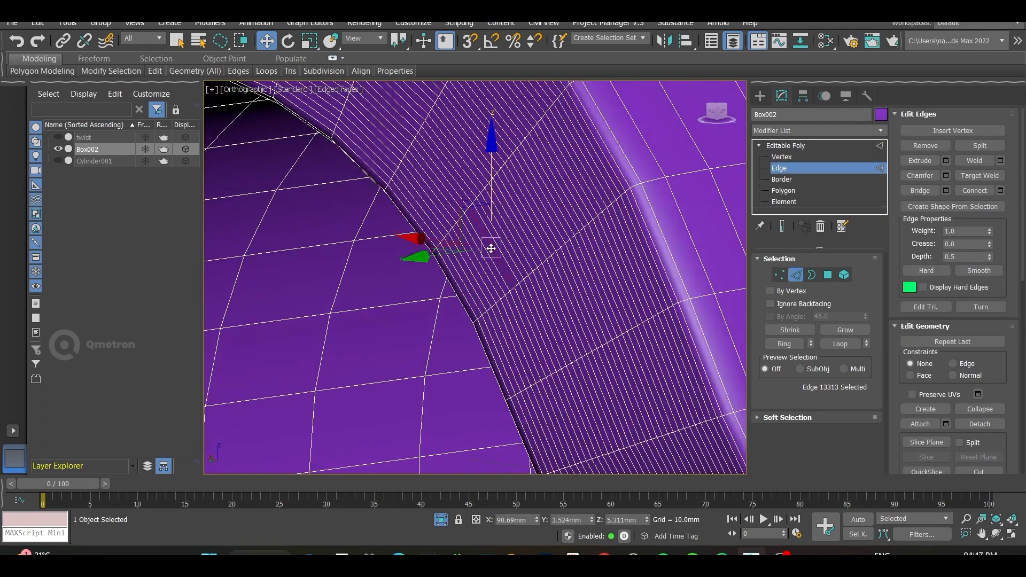
pyautogui.doubleClick(508, 232)
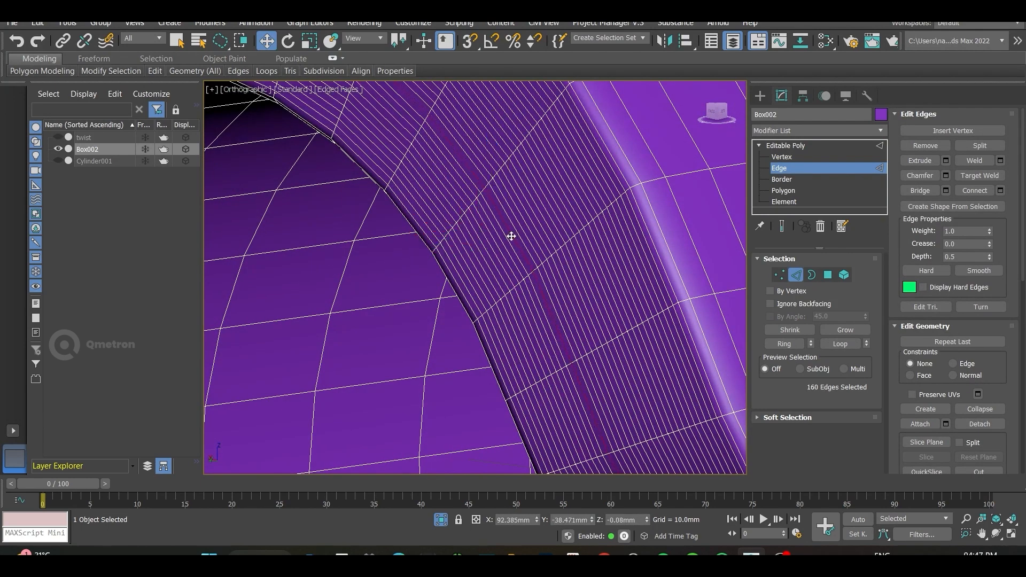
pyautogui.scroll(-4, 508, 235)
pyautogui.click(796, 147)
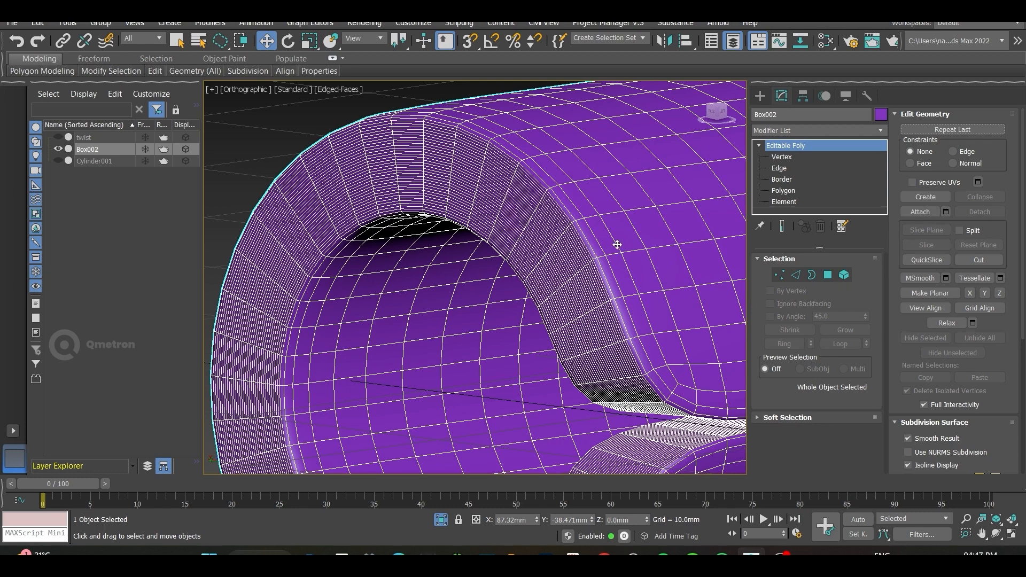
# Compare the meshes by undoing the Editable Poly conversion and TurboSmooth and redoing both.
pyautogui.scroll(3, 617, 241)
pyautogui.scroll(-3, 641, 216)
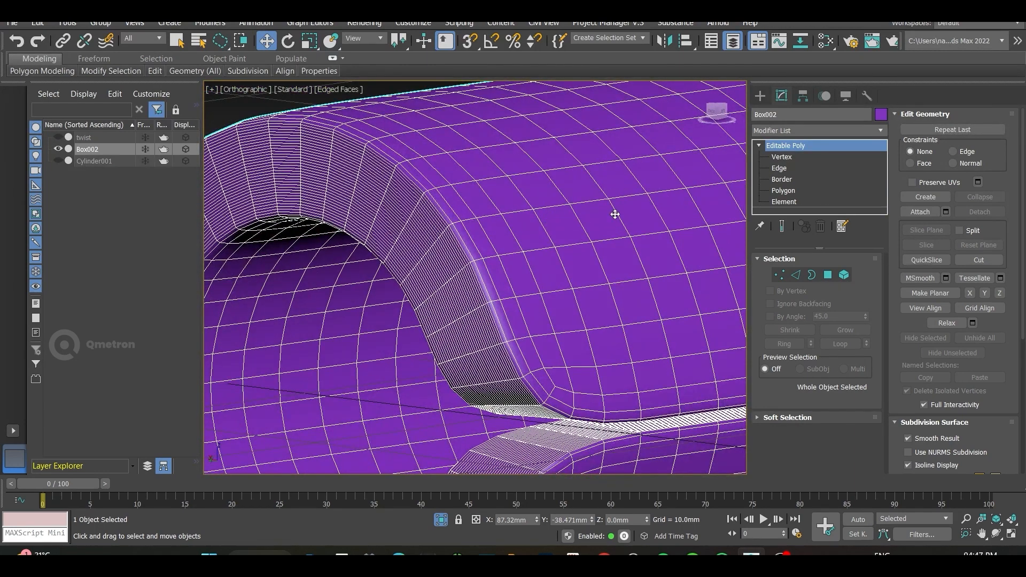
pyautogui.hotkey('ctrl', 'z')
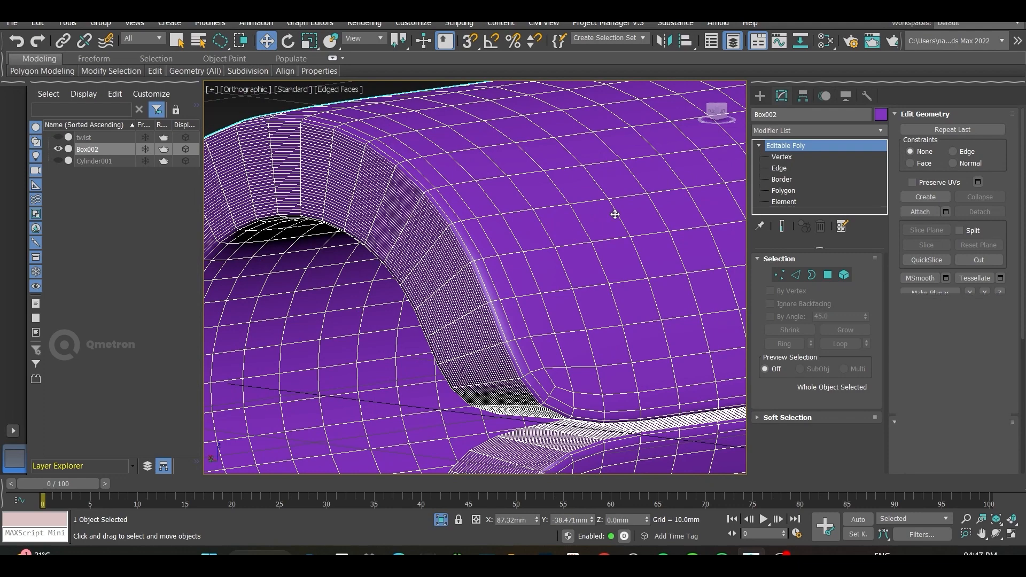
pyautogui.hotkey('ctrl', 'z')
pyautogui.hotkey('ctrl', 'z')
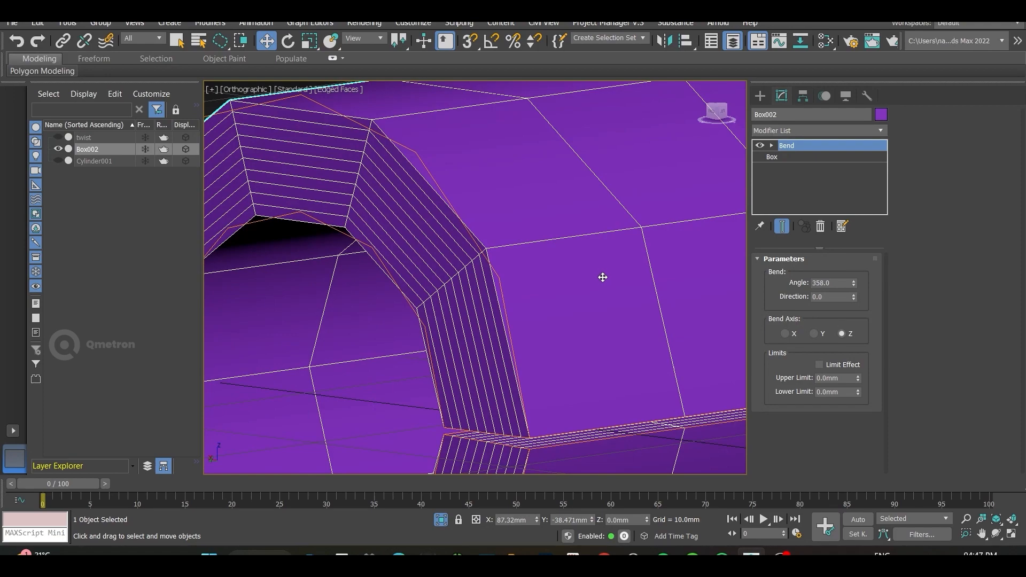
pyautogui.hotkey('ctrl', 'y')
pyautogui.hotkey('ctrl', 'y')
pyautogui.hotkey('ctrl', 'y')
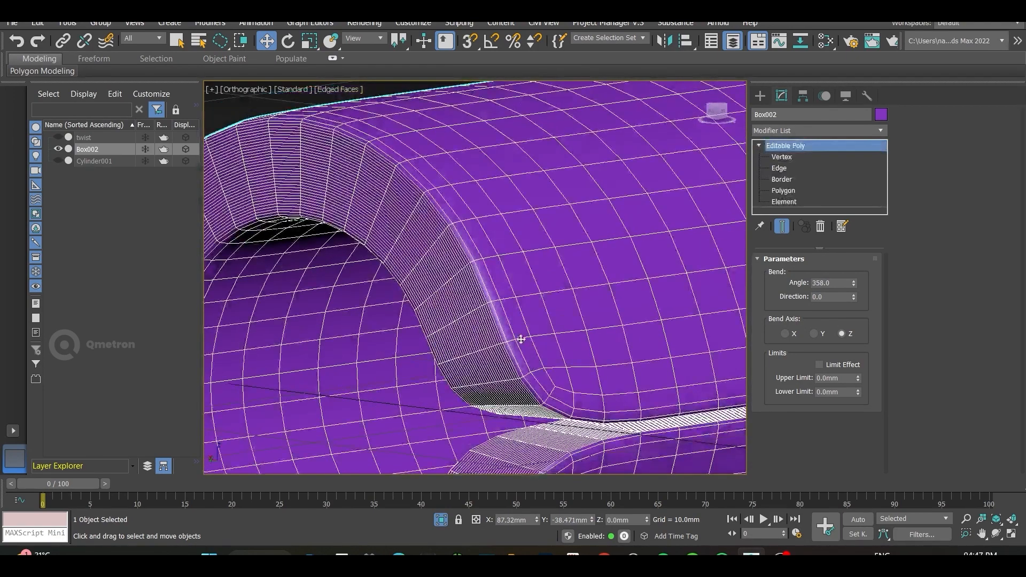
pyautogui.scroll(2, 561, 391)
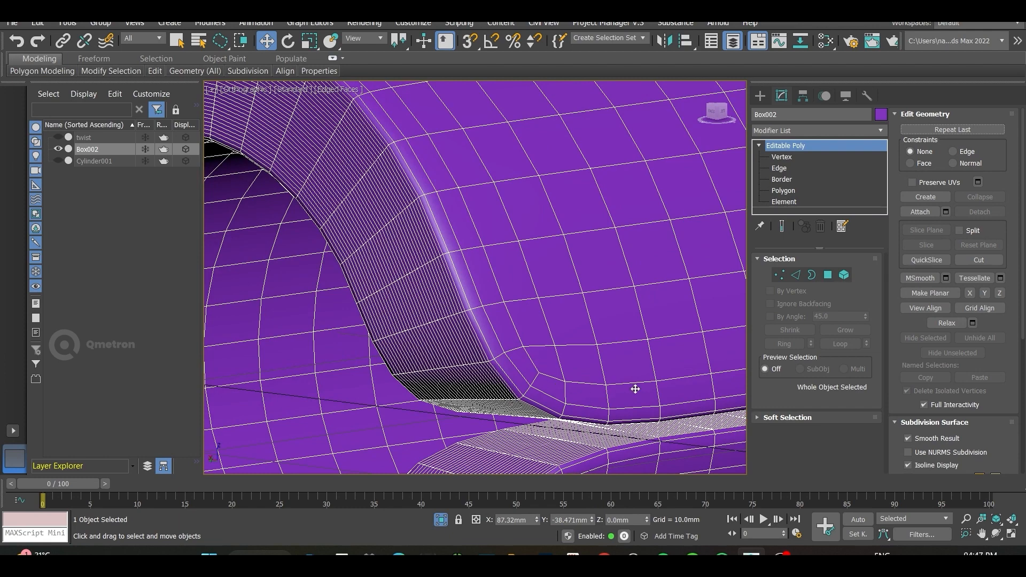
# Undo the conversion, smoothing, segment and bend changes until the box is straight with a Bend angle of 0.
pyautogui.hotkey('ctrl', 'z')
pyautogui.hotkey('ctrl', 'z')
pyautogui.hotkey('ctrl', 'z')
pyautogui.hotkey('ctrl', 'z')
pyautogui.hotkey('ctrl', 'z')
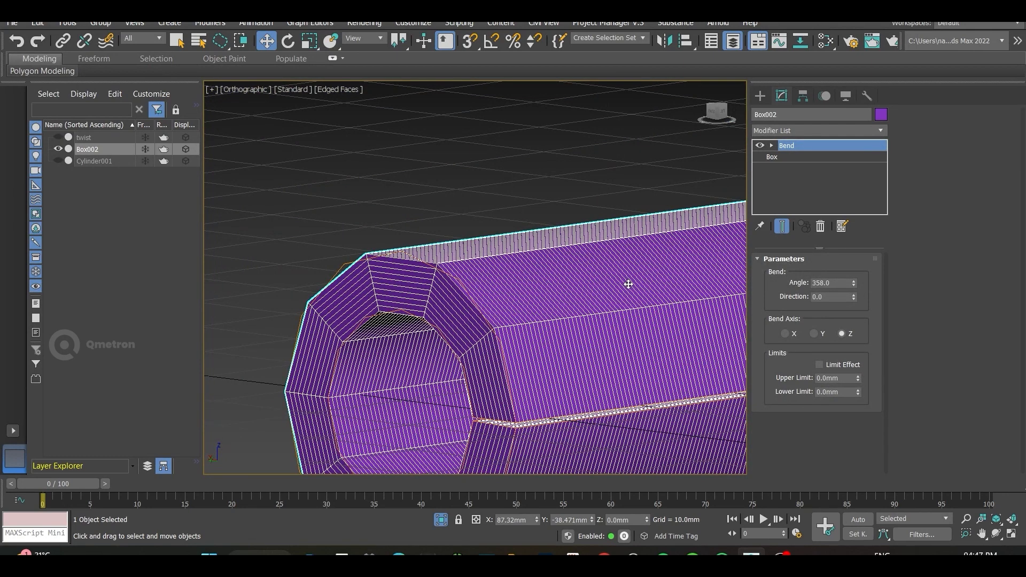
pyautogui.hotkey('ctrl', 'z')
pyautogui.hotkey('ctrl', 'z')
pyautogui.hotkey('ctrl', 'z')
pyautogui.hotkey('ctrl', 'z')
pyautogui.hotkey('ctrl', 'z')
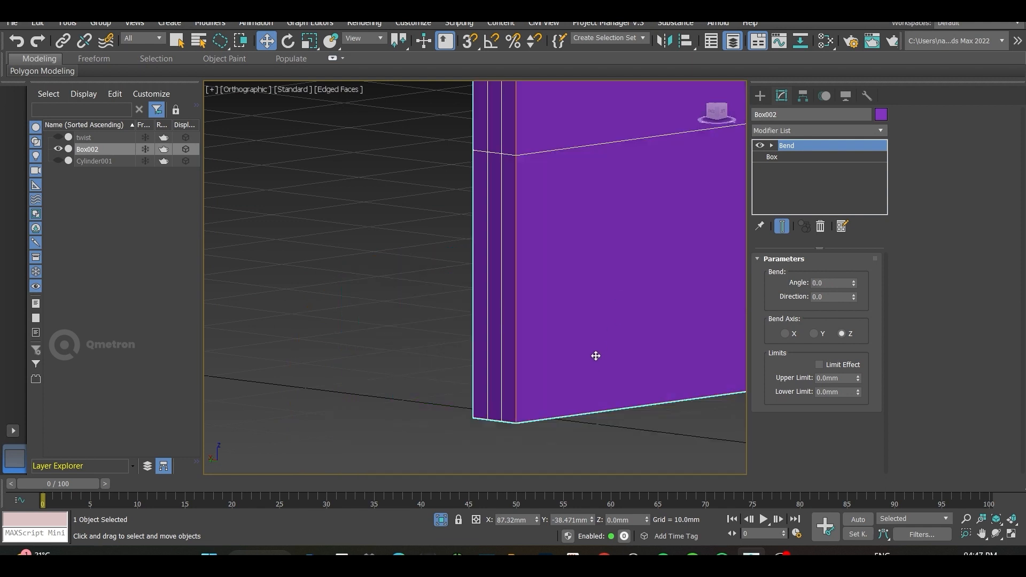
# Delete the Bend modifier from the box's modifier stack.
pyautogui.rightClick(794, 142)
pyautogui.click(816, 161)
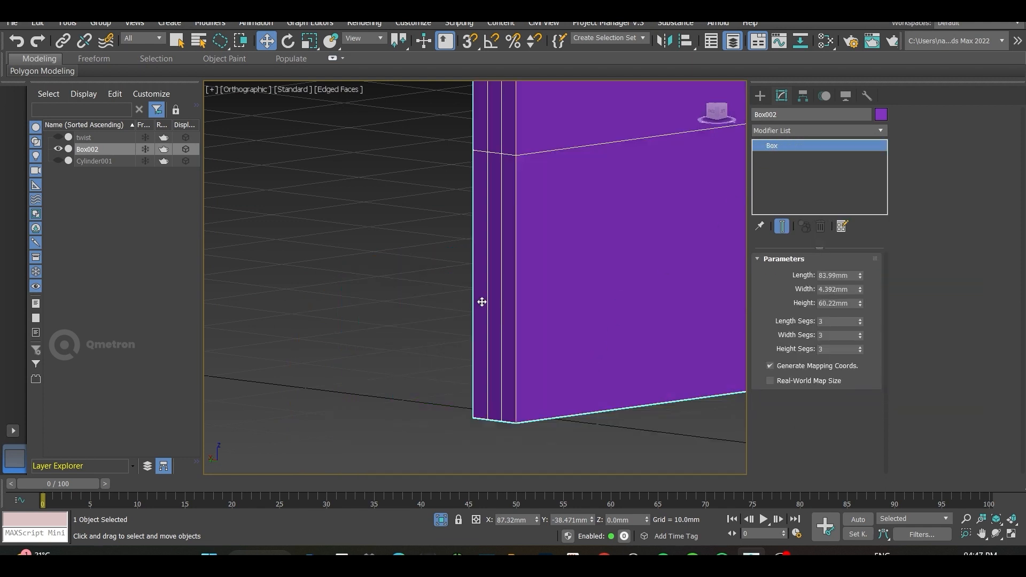
pyautogui.press('f')
pyautogui.scroll(-6, 448, 272)
pyautogui.scroll(10, 481, 270)
# Set the box's length, width and height segments to 10 each.
pyautogui.doubleClick(835, 323)
pyautogui.write('10')
pyautogui.click(828, 336)
pyautogui.write('10')
pyautogui.doubleClick(831, 349)
pyautogui.write('10')
pyautogui.press('Return')
pyautogui.scroll(-5, 537, 315)
pyautogui.scroll(3, 568, 274)
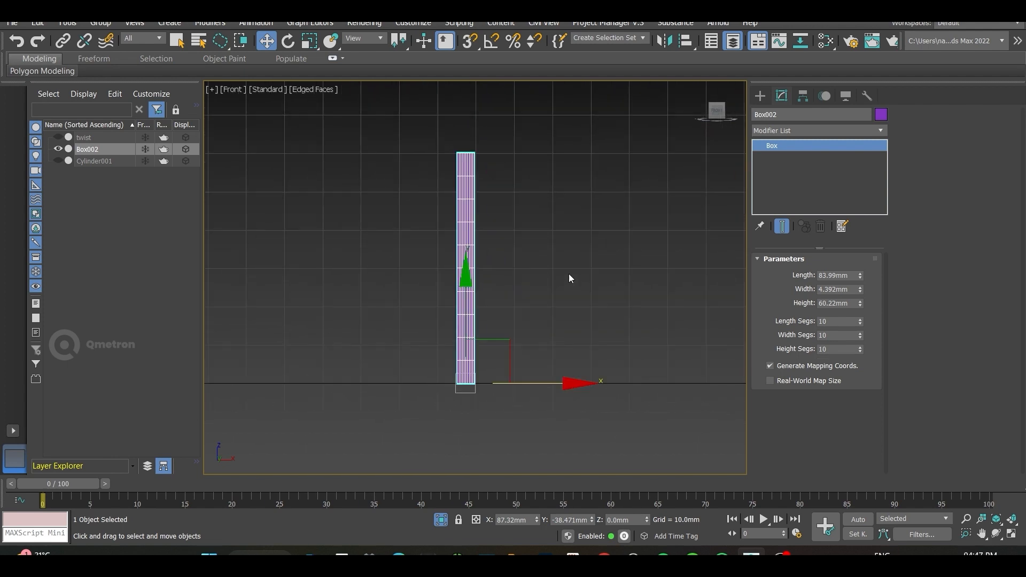
# Select the box and add an FFD 3x3x3 modifier to it.
pyautogui.click(568, 274)
pyautogui.click(473, 207)
pyautogui.click(816, 133)
pyautogui.press('f')
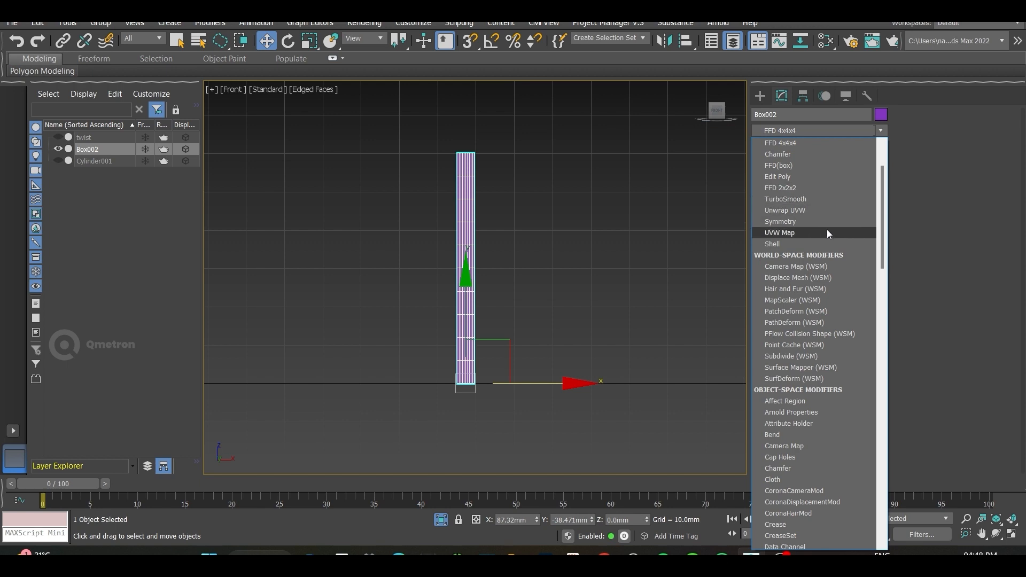
pyautogui.scroll(2, 816, 178)
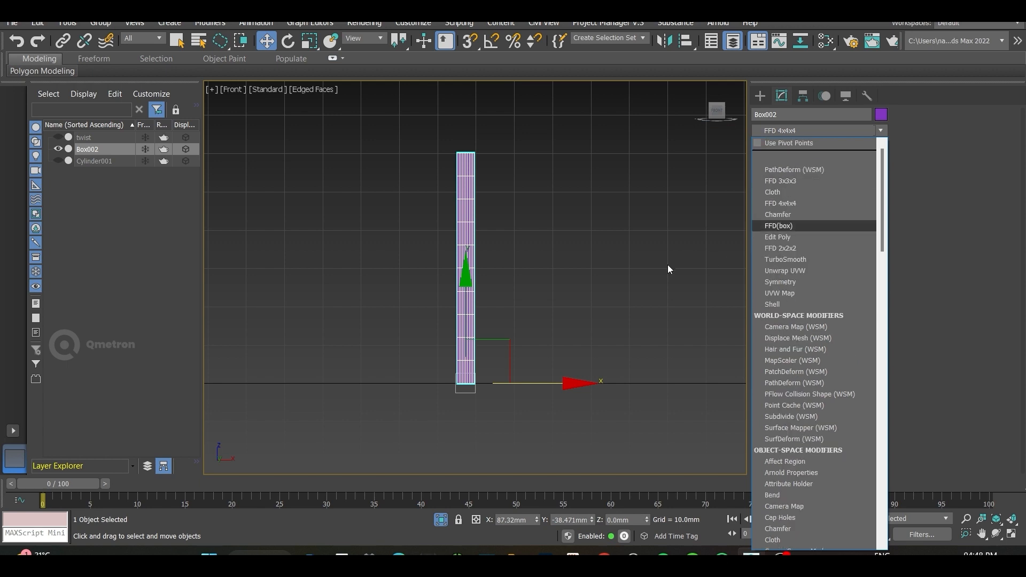
pyautogui.click(785, 185)
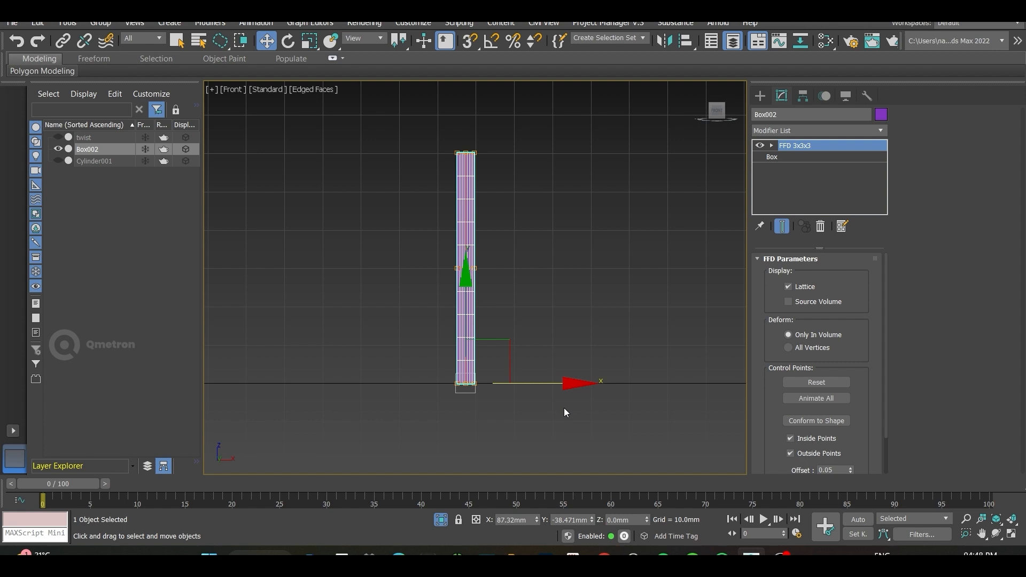
# Activate the Control Points level of the FFD 3x3x3 modifier.
pyautogui.scroll(5, 460, 165)
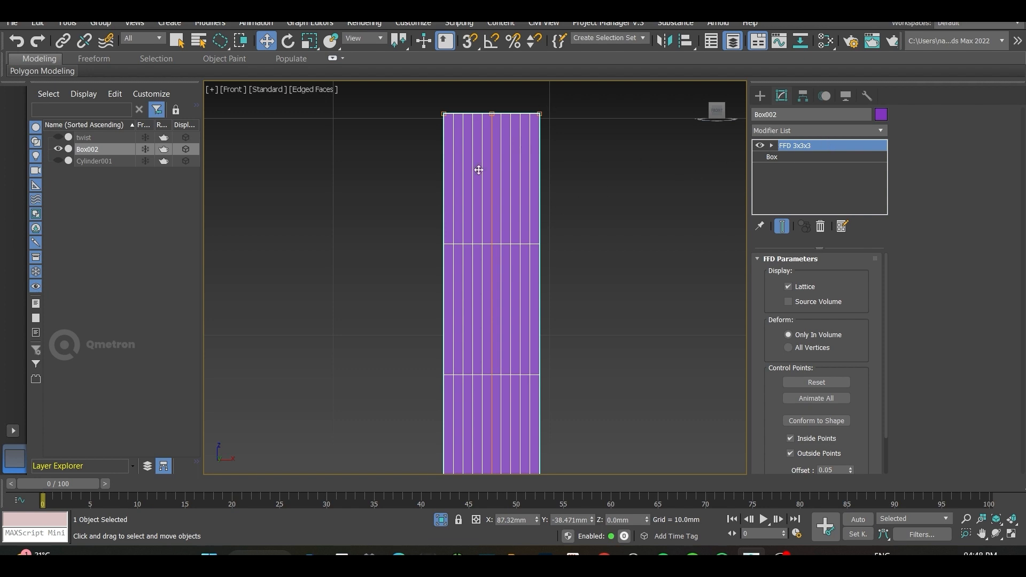
pyautogui.click(771, 145)
pyautogui.click(805, 157)
pyautogui.scroll(-5, 546, 255)
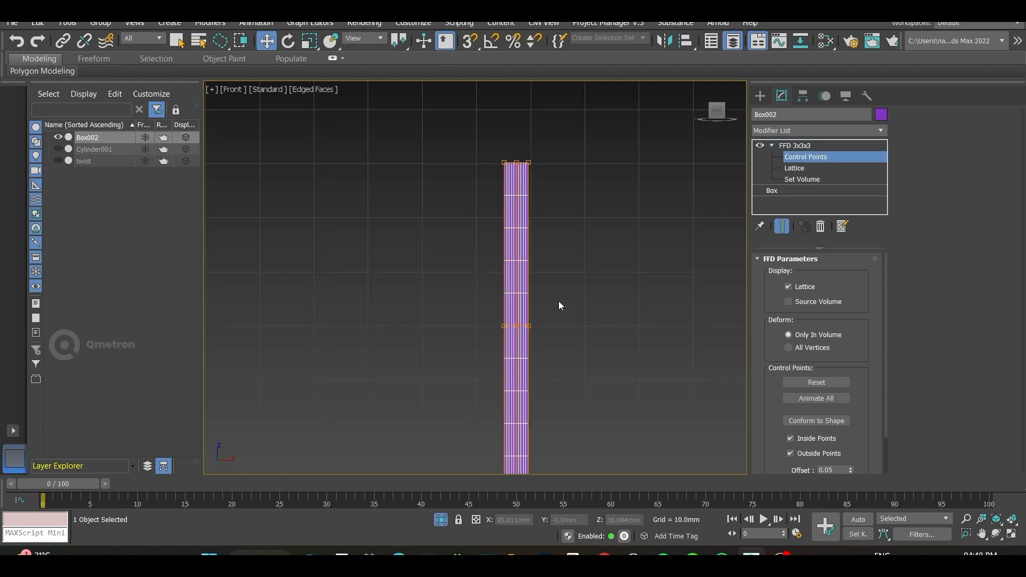
# Pull the mid-height control points on the box's large face outward along X to about 106.9 mm and hide the edged faces.
pyautogui.keyDown('alt'); pyautogui.moveTo(566, 283); pyautogui.dragTo(469, 199, button='middle'); pyautogui.keyUp('alt')
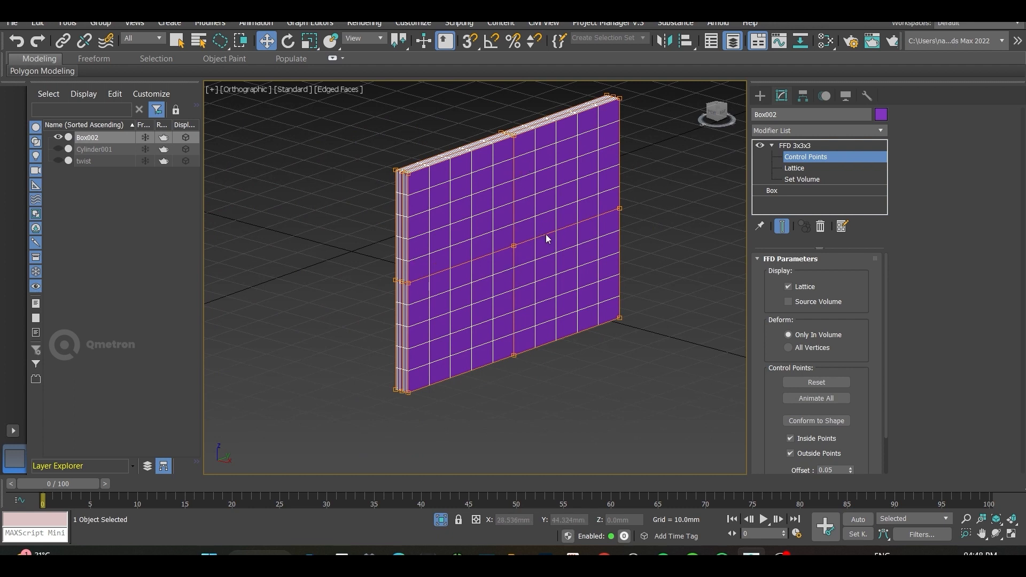
pyautogui.click(619, 209)
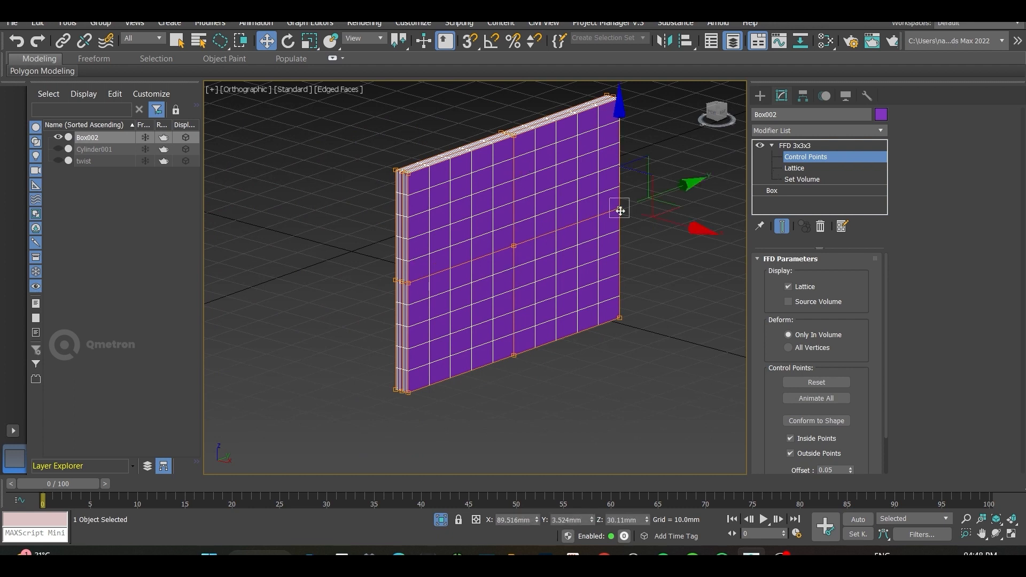
pyautogui.moveTo(653, 220); pyautogui.dragTo(715, 265)
pyautogui.keyDown('alt'); pyautogui.moveTo(676, 272); pyautogui.dragTo(431, 294, button='middle'); pyautogui.keyUp('alt')
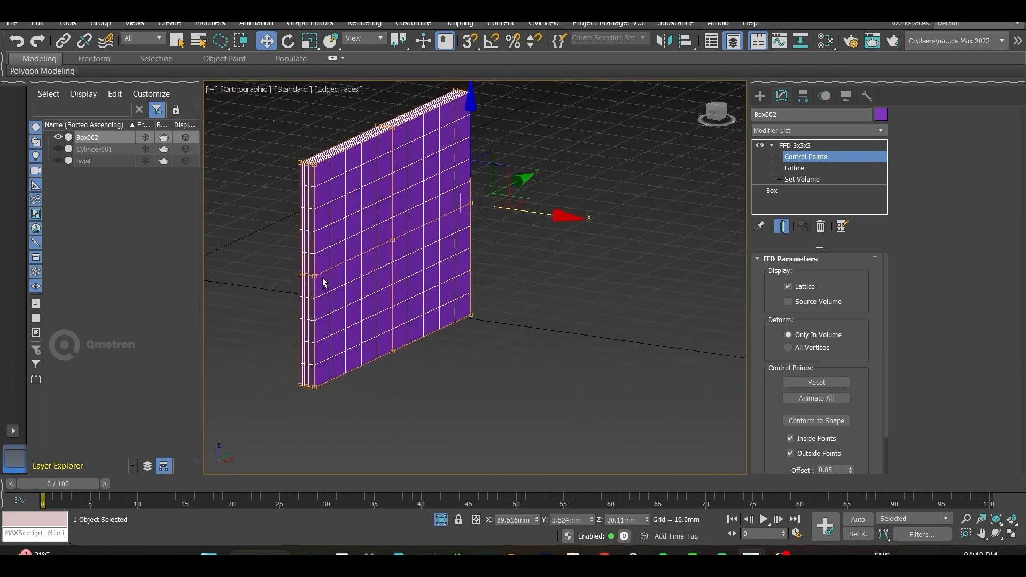
pyautogui.click(392, 240)
pyautogui.moveTo(470, 255); pyautogui.dragTo(532, 266)
pyautogui.press('F4')
pyautogui.moveTo(527, 265)
pyautogui.keyDown('alt'); pyautogui.mouseDown(button='middle')
pyautogui.moveTo(468, 354)
pyautogui.moveTo(504, 406)
pyautogui.moveTo(616, 426)
pyautogui.moveTo(589, 415)
pyautogui.mouseUp(button='middle'); pyautogui.keyUp('alt')
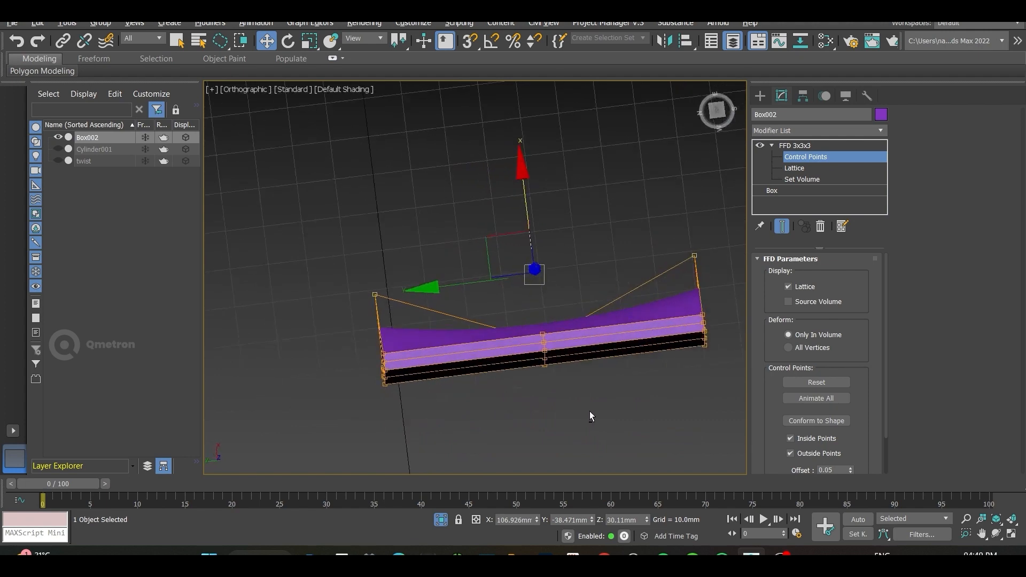
# From the top view, move the middle control points back along X to about 65.8 mm and compare the curve with and without edged faces.
pyautogui.press('t')
pyautogui.scroll(3, 621, 349)
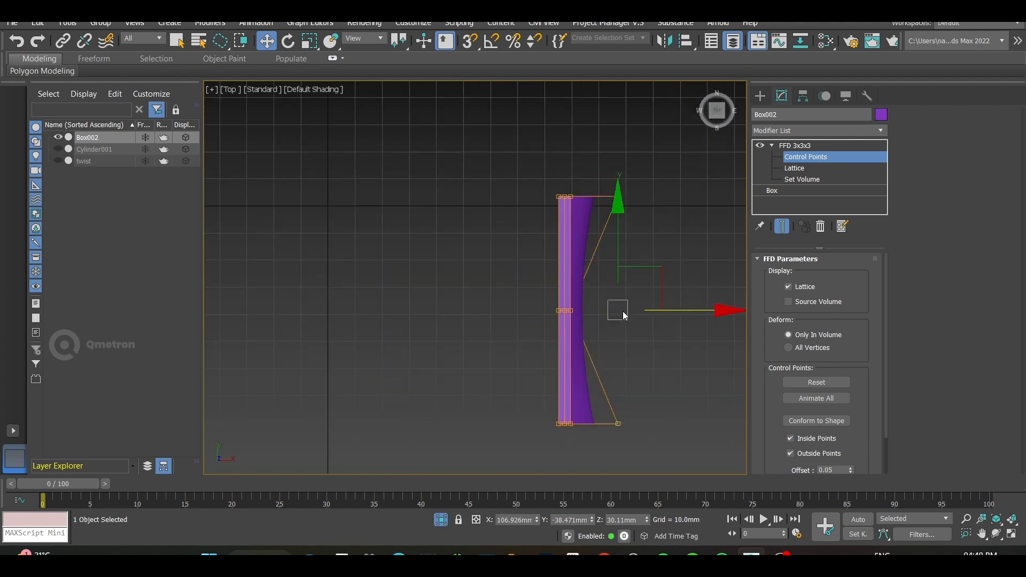
pyautogui.moveTo(624, 337)
pyautogui.mouseDown()
pyautogui.moveTo(632, 310)
pyautogui.moveTo(587, 310)
pyautogui.mouseUp()
pyautogui.keyDown('alt'); pyautogui.moveTo(550, 355); pyautogui.dragTo(529, 363, button='middle'); pyautogui.keyUp('alt')
pyautogui.press('t')
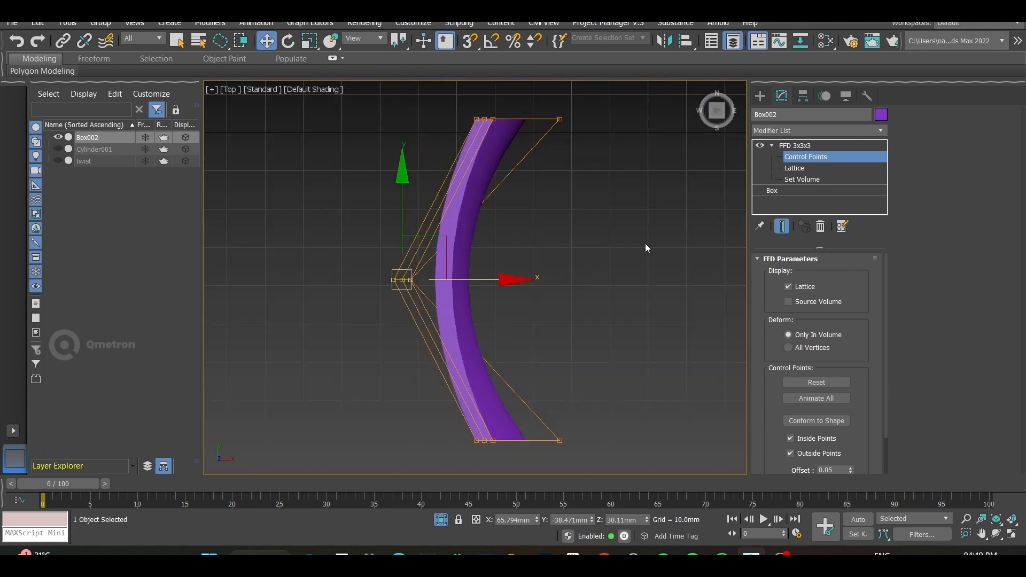
pyautogui.press('F4')
pyautogui.press('F4')
pyautogui.keyDown('alt'); pyautogui.moveTo(504, 441); pyautogui.dragTo(482, 369, button='middle'); pyautogui.keyUp('alt')
pyautogui.press('F4')
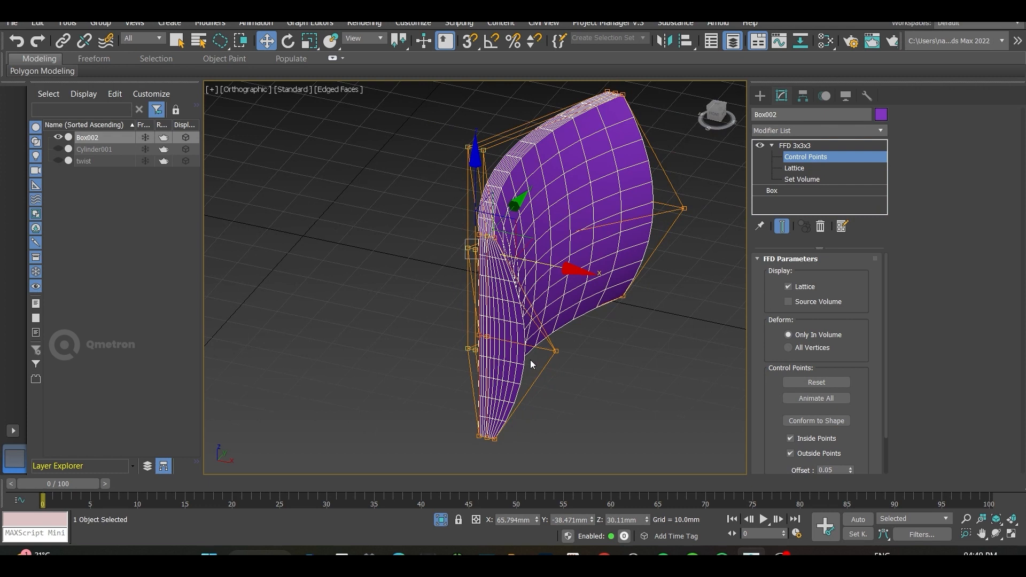
pyautogui.press('F4')
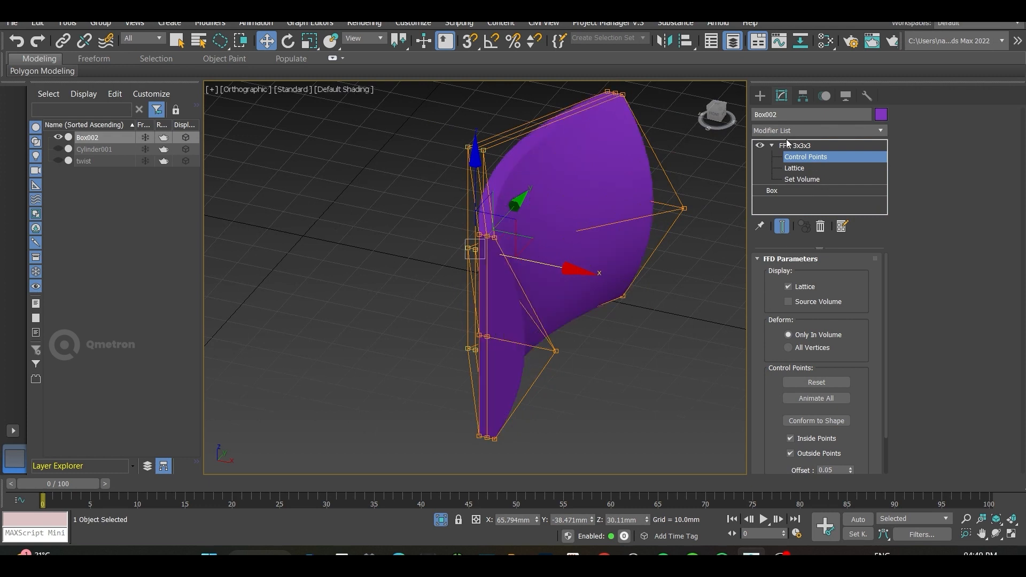
# Undo the FFD control point moves until the box is flat again.
pyautogui.hotkey('ctrl', 'z')
pyautogui.hotkey('ctrl', 'z')
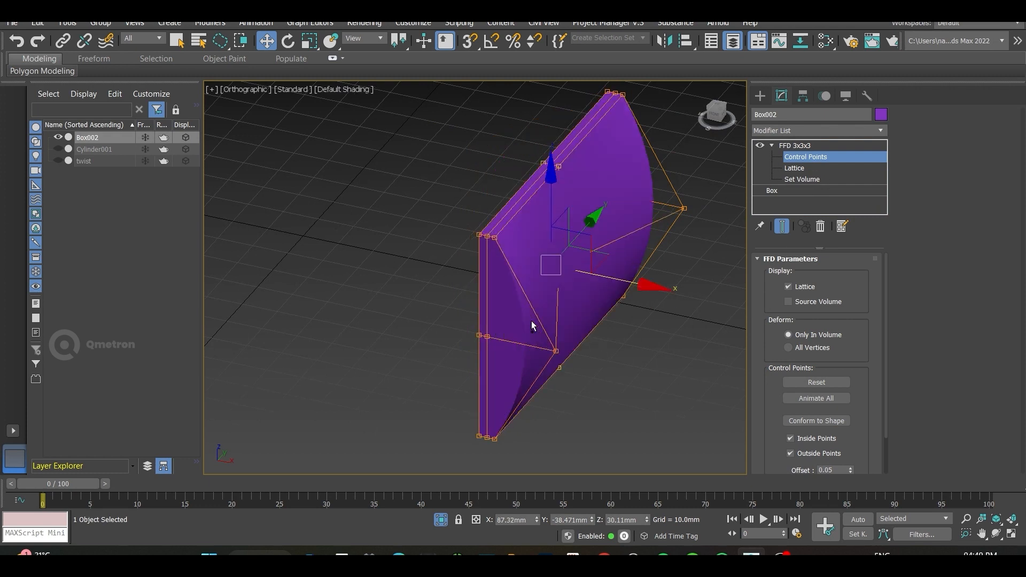
pyautogui.hotkey('ctrl', 'z')
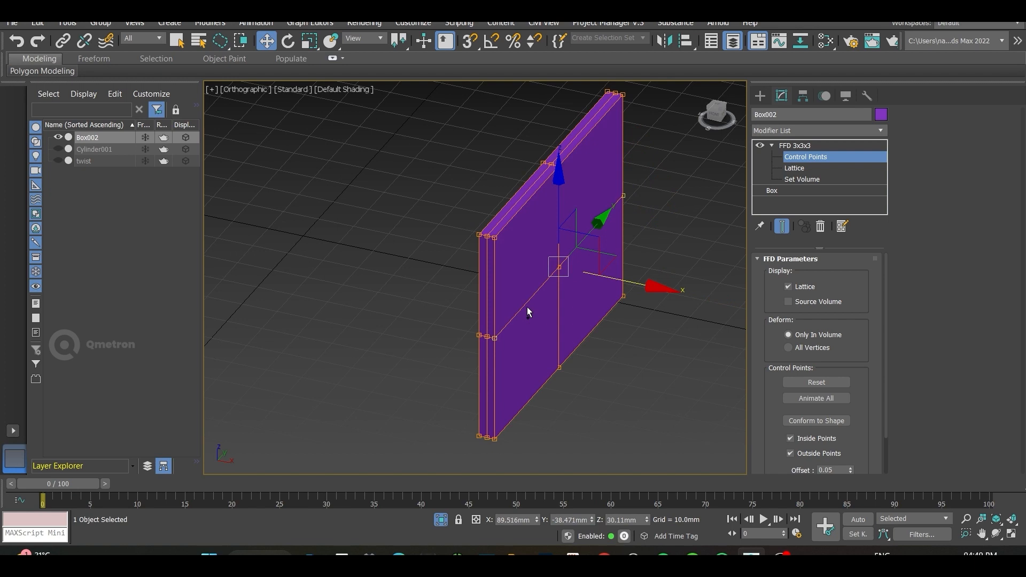
# Look through the world-space and object-space modifiers available for the box, and check the FFD parameters, without adding another modifier.
pyautogui.click(804, 133)
pyautogui.scroll(-5, 804, 425)
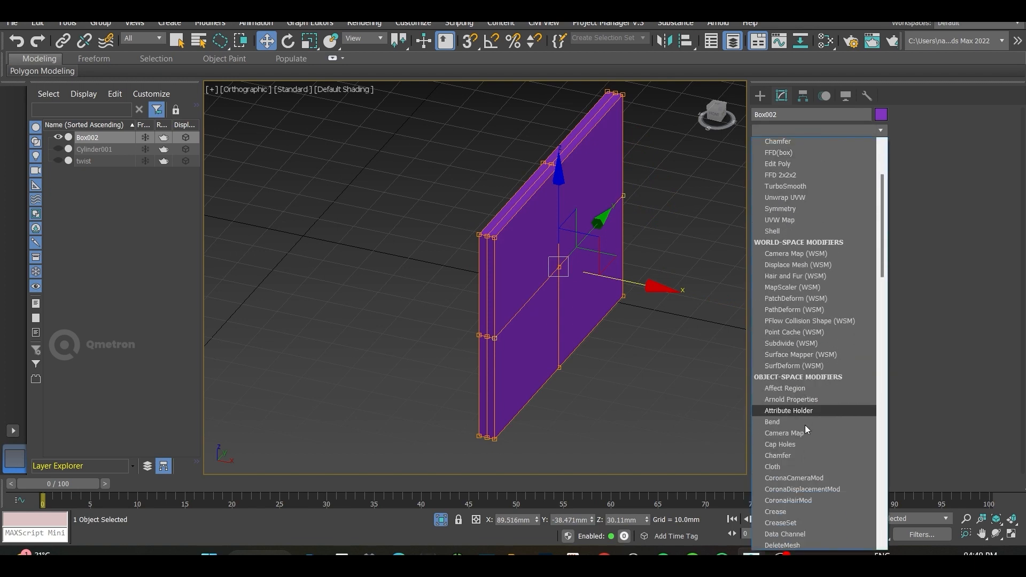
pyautogui.scroll(-1, 805, 425)
pyautogui.click(804, 468)
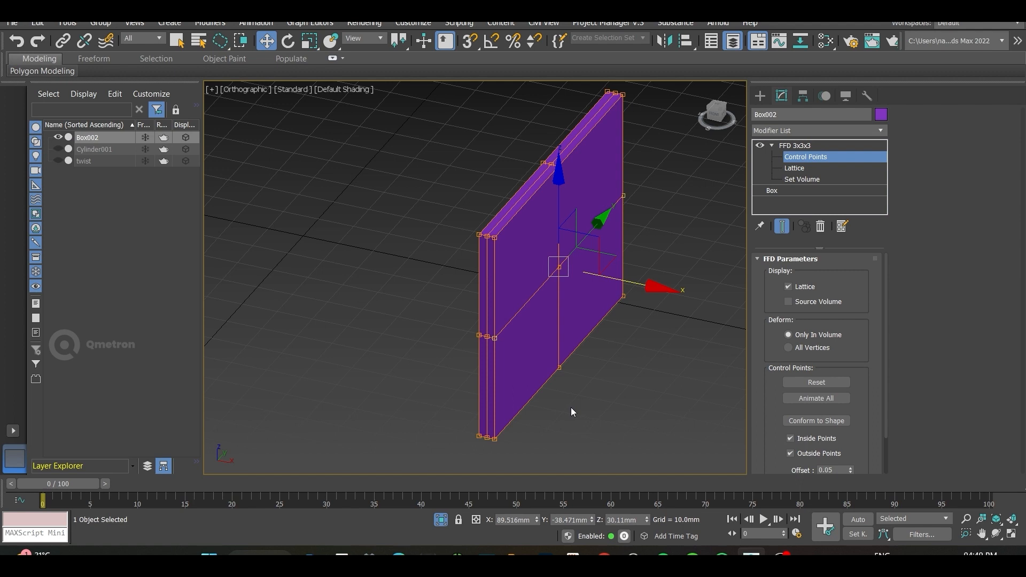
pyautogui.click(879, 129)
pyautogui.scroll(-7, 805, 472)
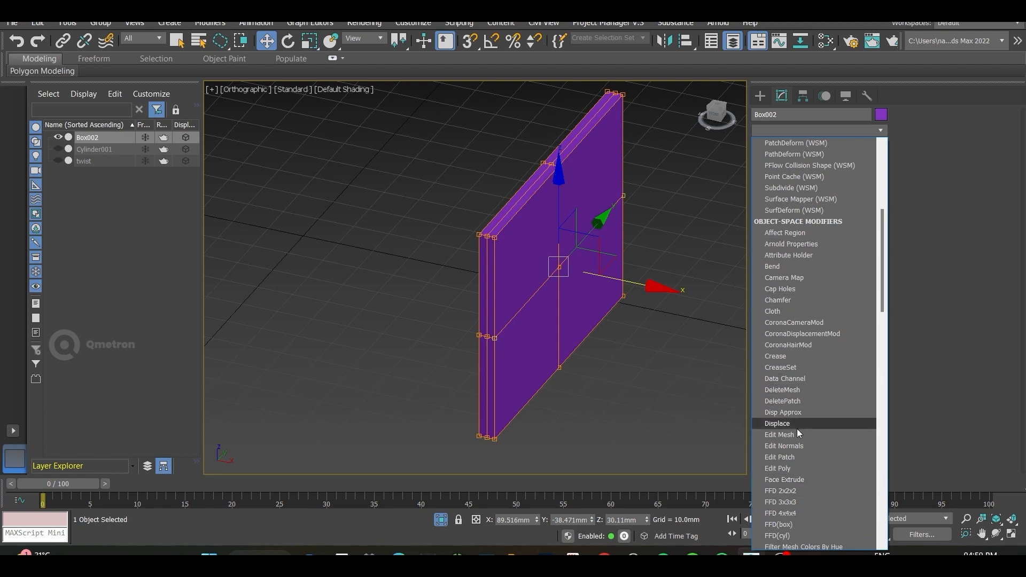
pyautogui.scroll(-4, 797, 430)
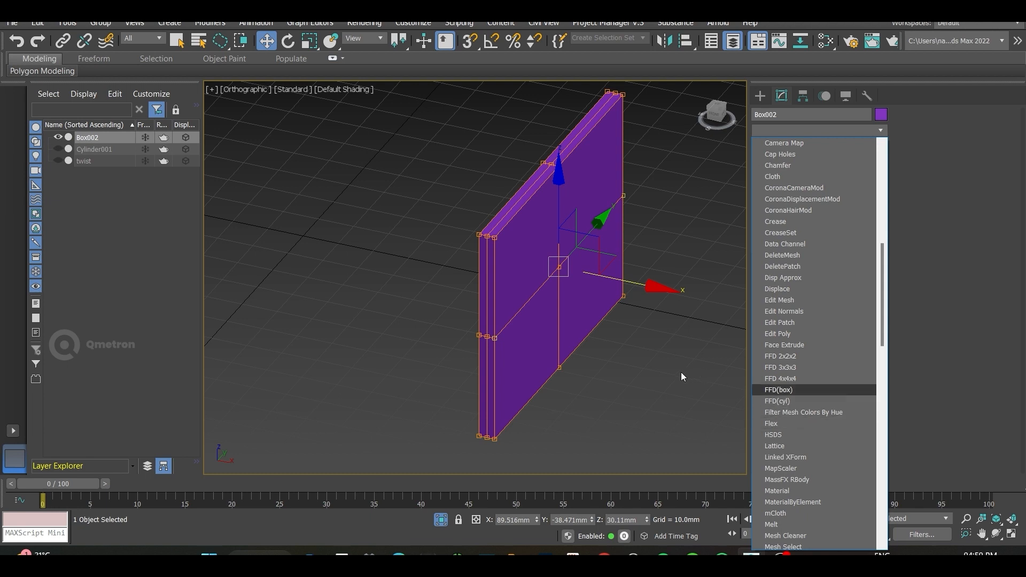
pyautogui.scroll(-6, 789, 385)
pyautogui.scroll(-15, 788, 385)
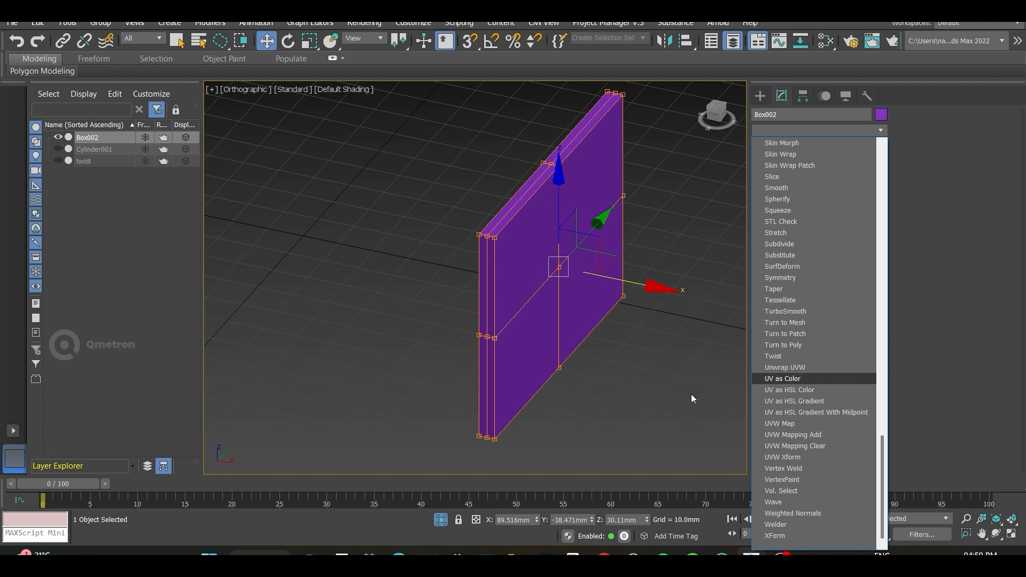
pyautogui.click(692, 394)
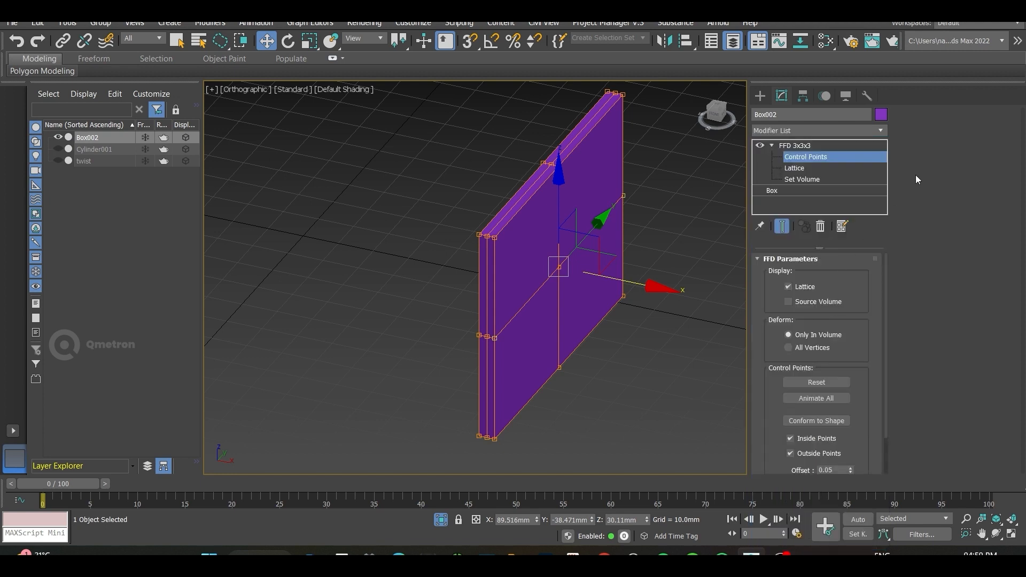
pyautogui.click(880, 130)
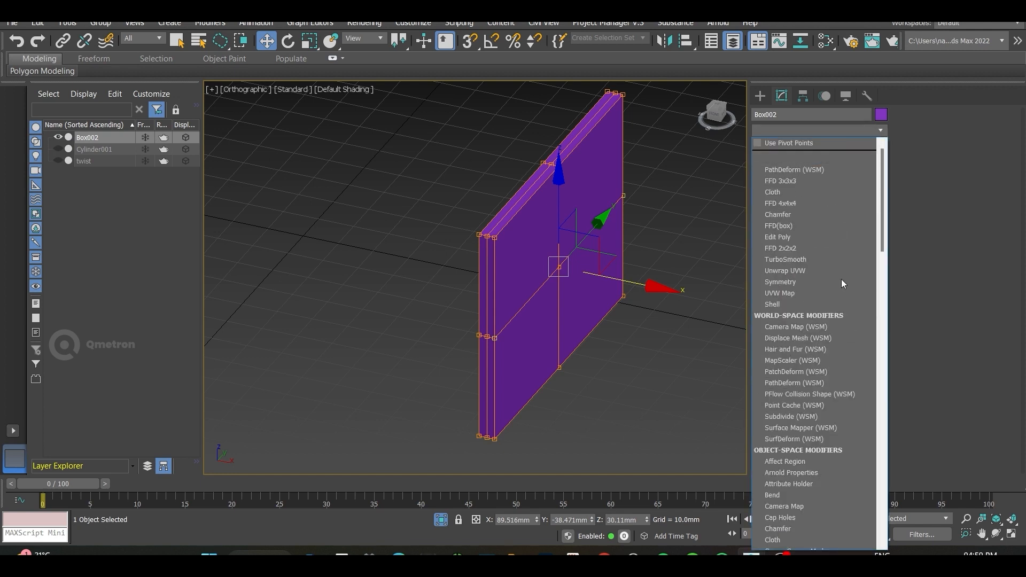
pyautogui.click(676, 430)
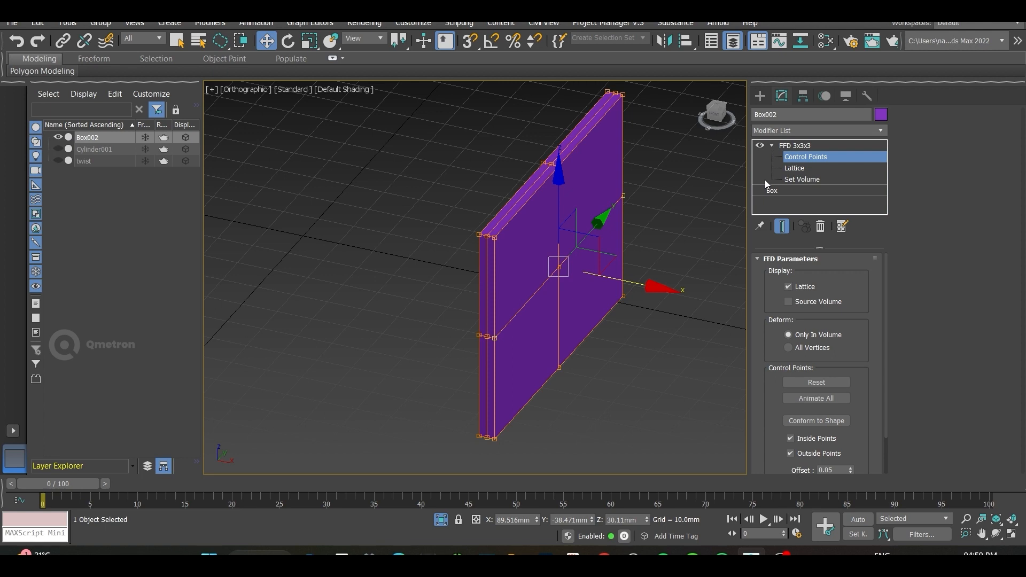
pyautogui.scroll(-2, 793, 348)
pyautogui.scroll(1, 806, 371)
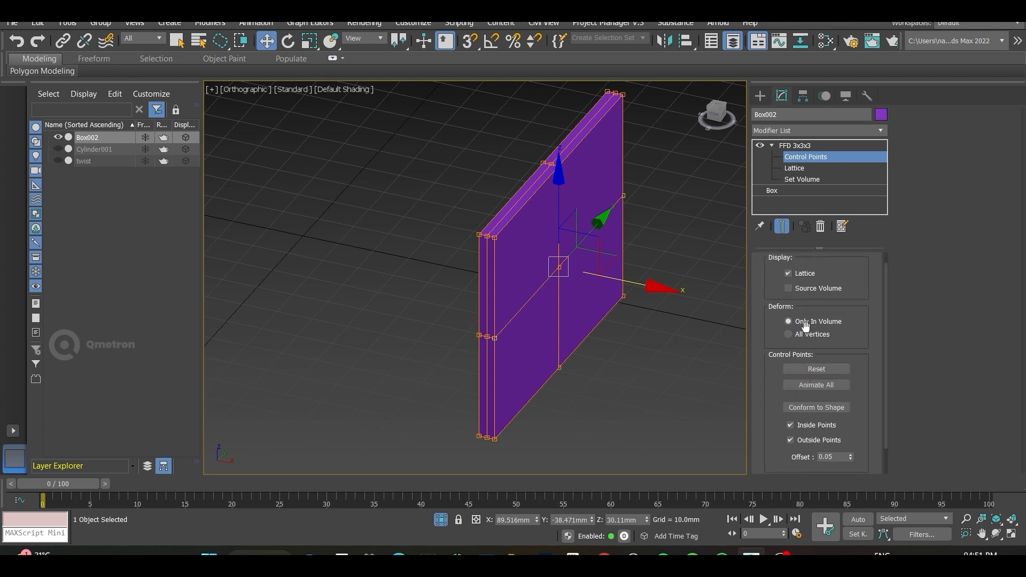